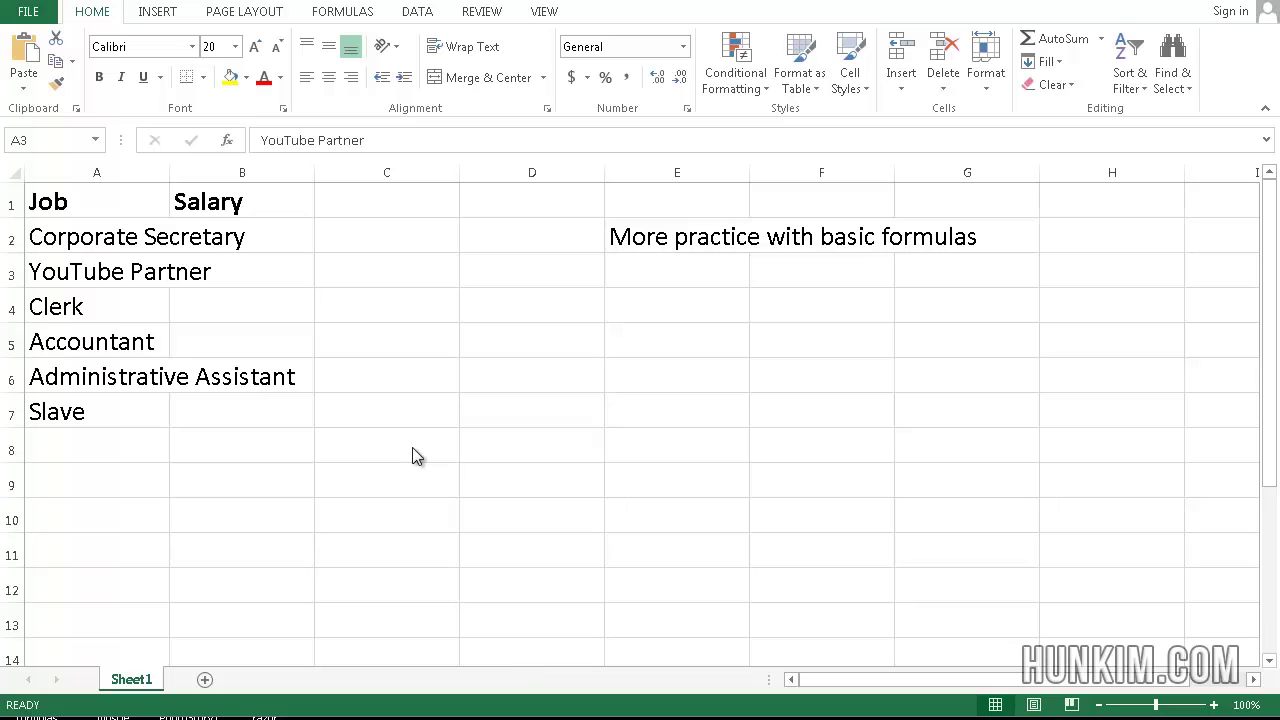
Fill the Job and Salary headers in A1:B1 with yellow
left_click(78, 226)
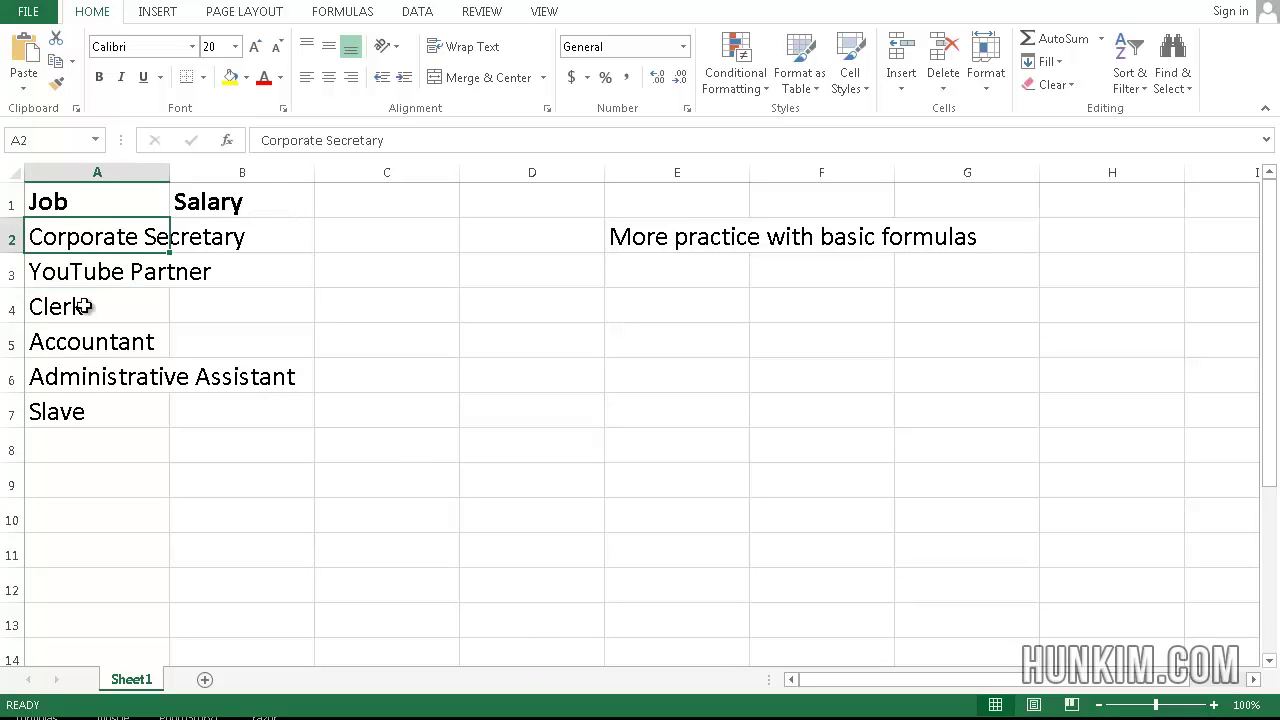
left_click(79, 201)
left_click_drag(189, 201, 91, 200)
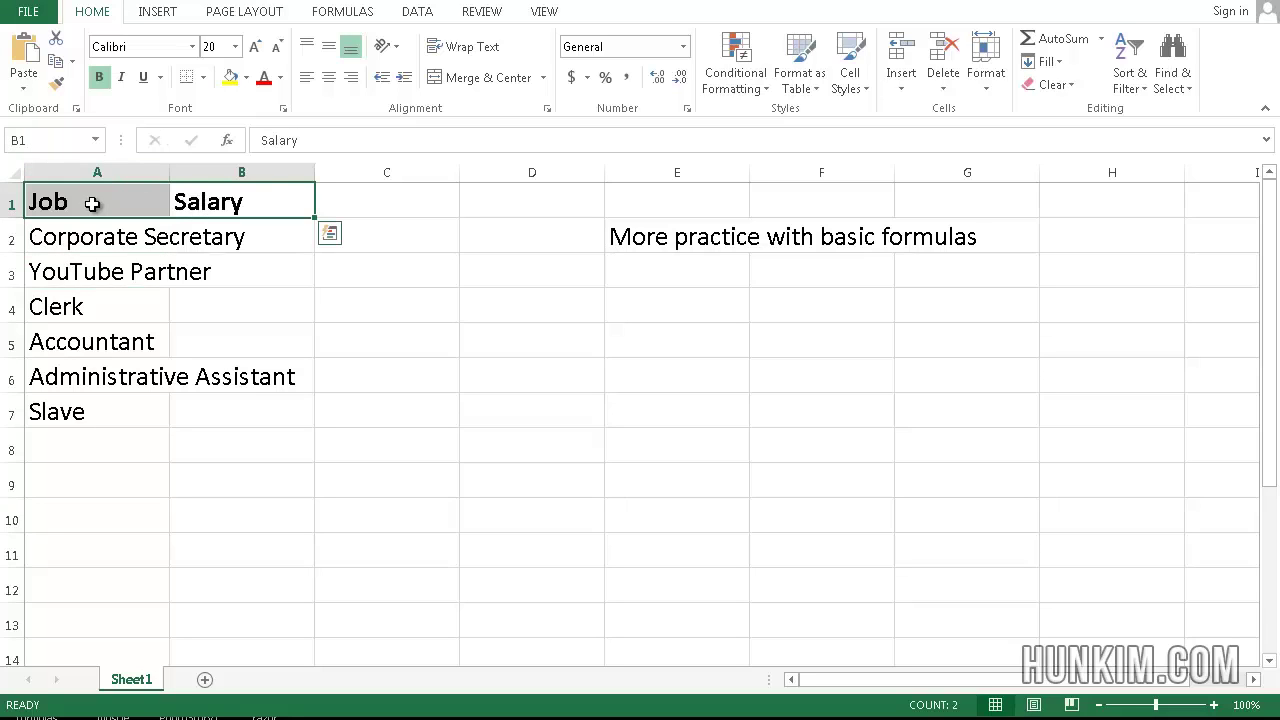
left_click(247, 78)
left_click(280, 233)
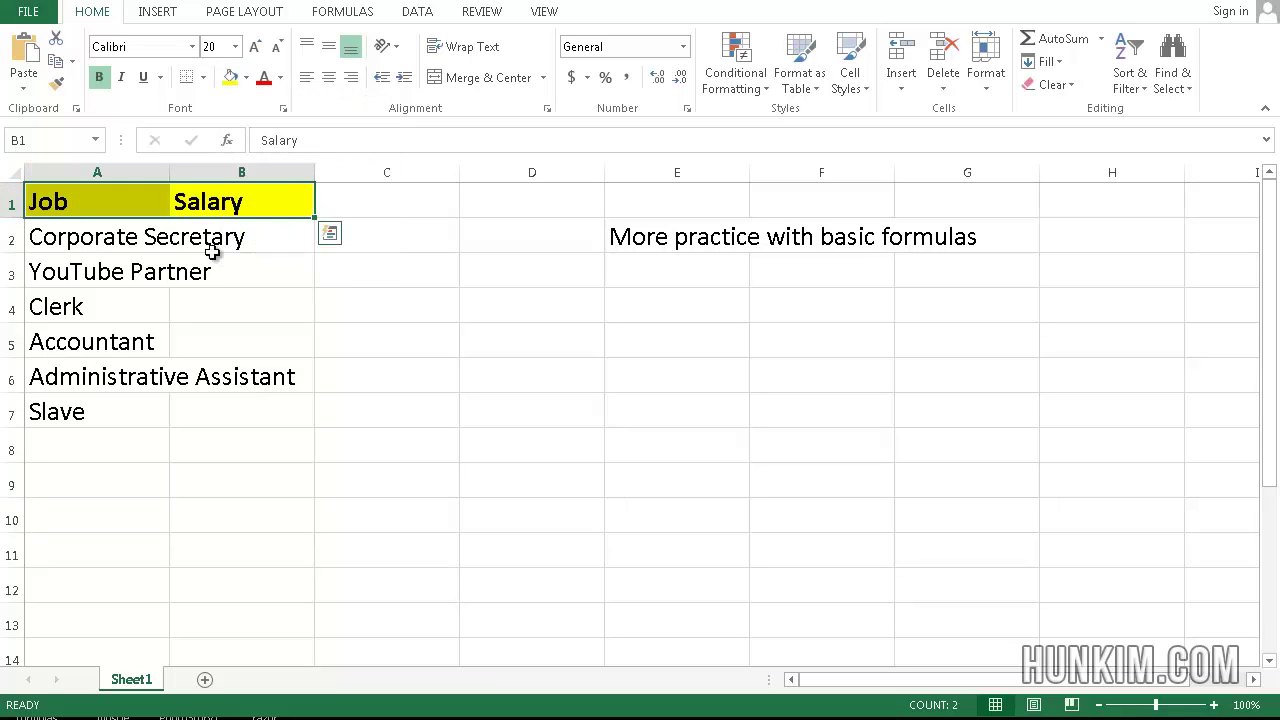
left_click(157, 268)
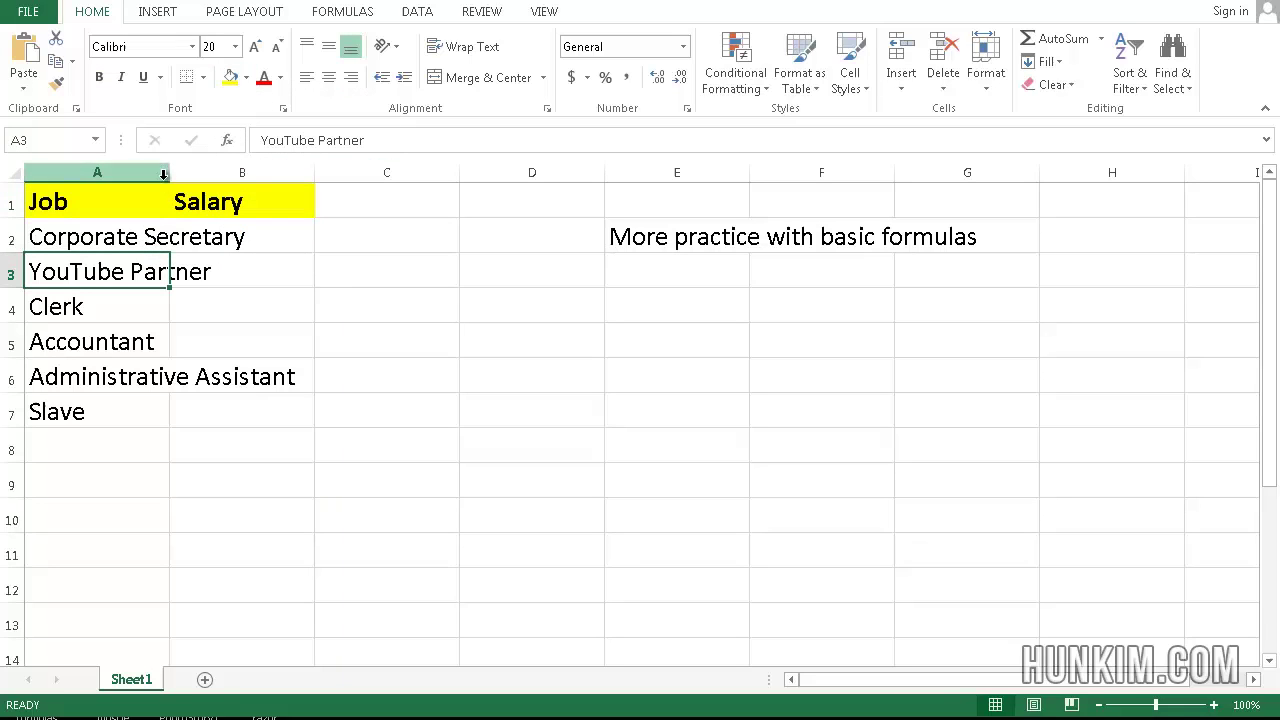
Auto-fit column A so the longest job title shows in full
mouse_move(170, 172)
left_mouse_down()
mouse_move(299, 172)
mouse_move(203, 172)
left_mouse_up()
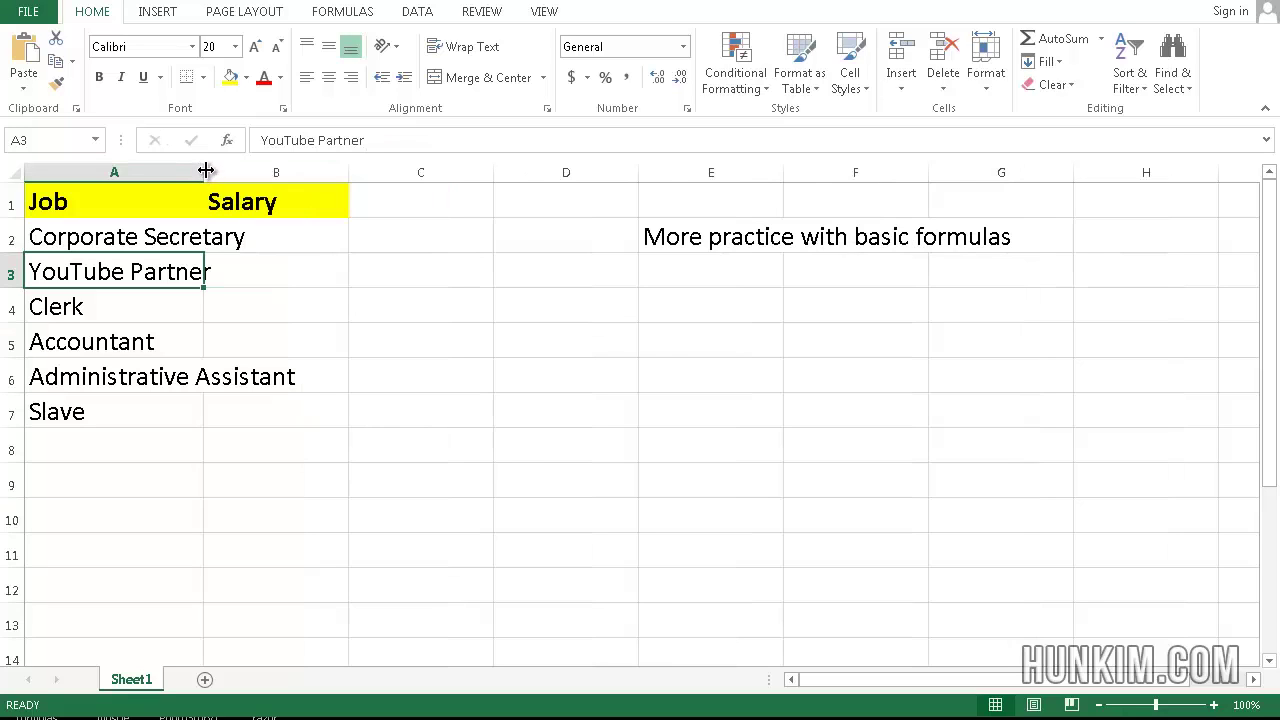
double_click(205, 171)
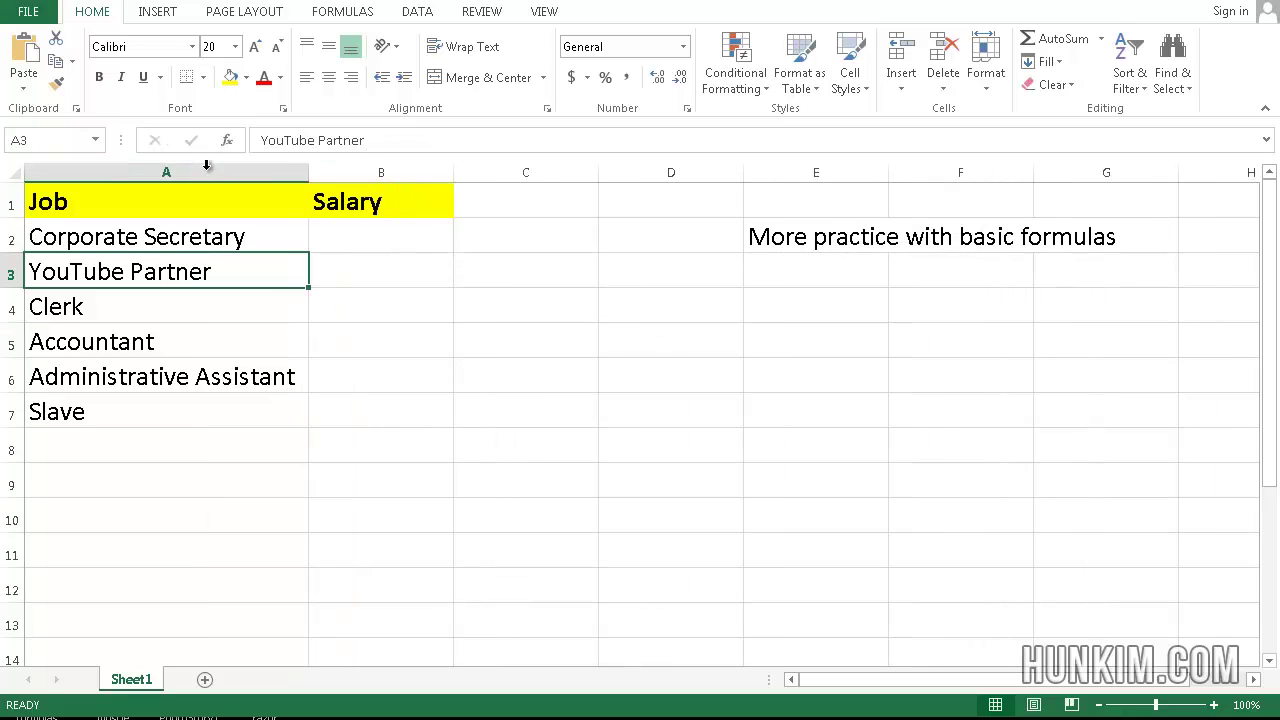
left_click(357, 242)
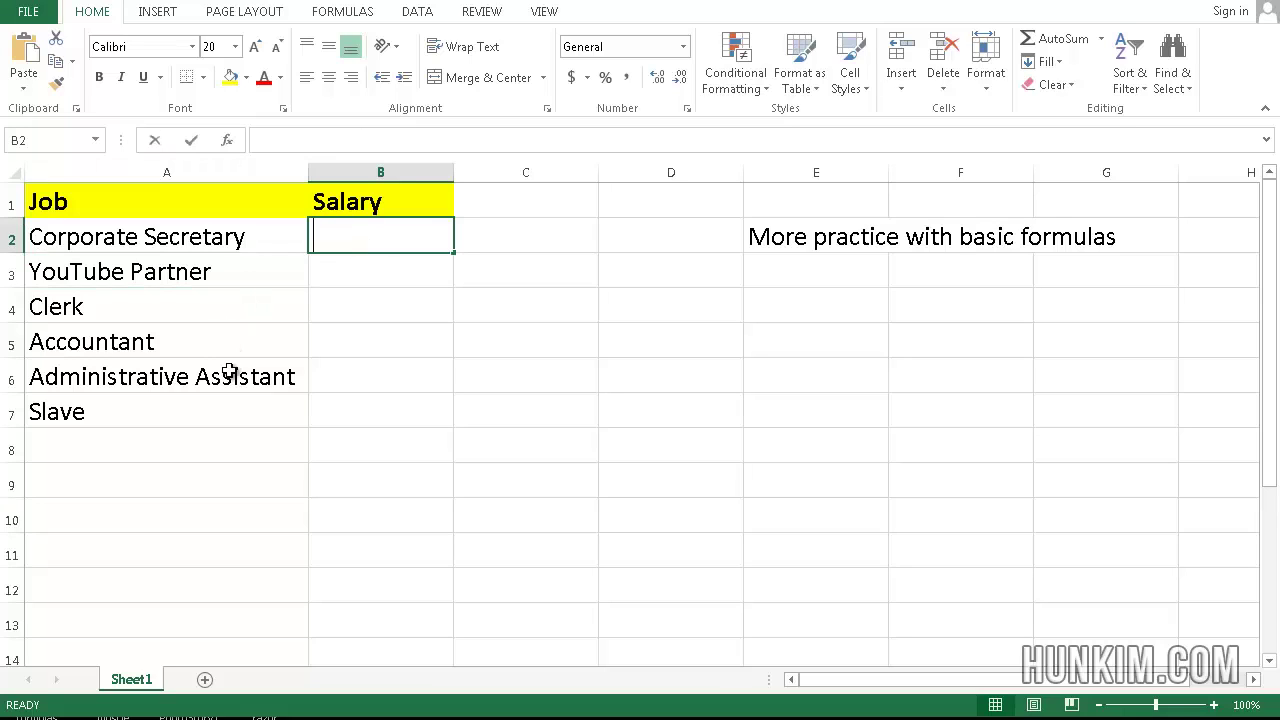
Enter salaries 70000 and 100 in B2 and B3
type("70000")
key("Return")
key("Up")
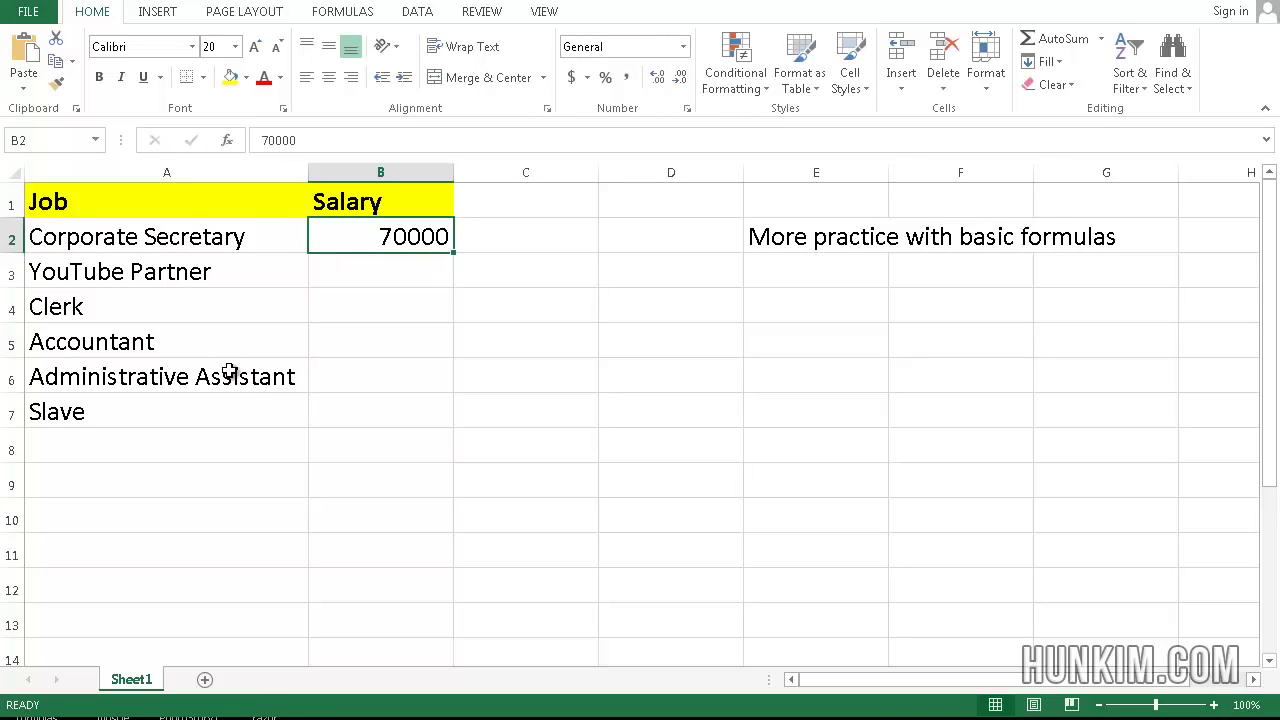
key("Down")
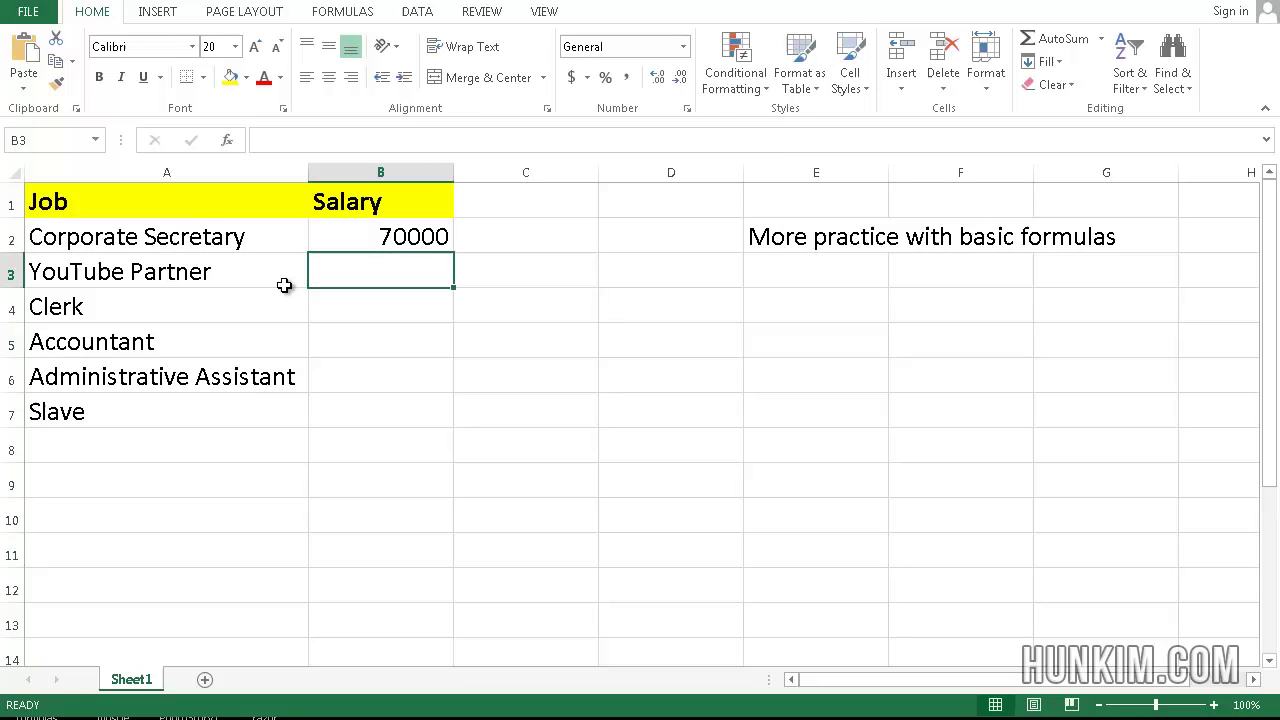
type("100")
key("Return")
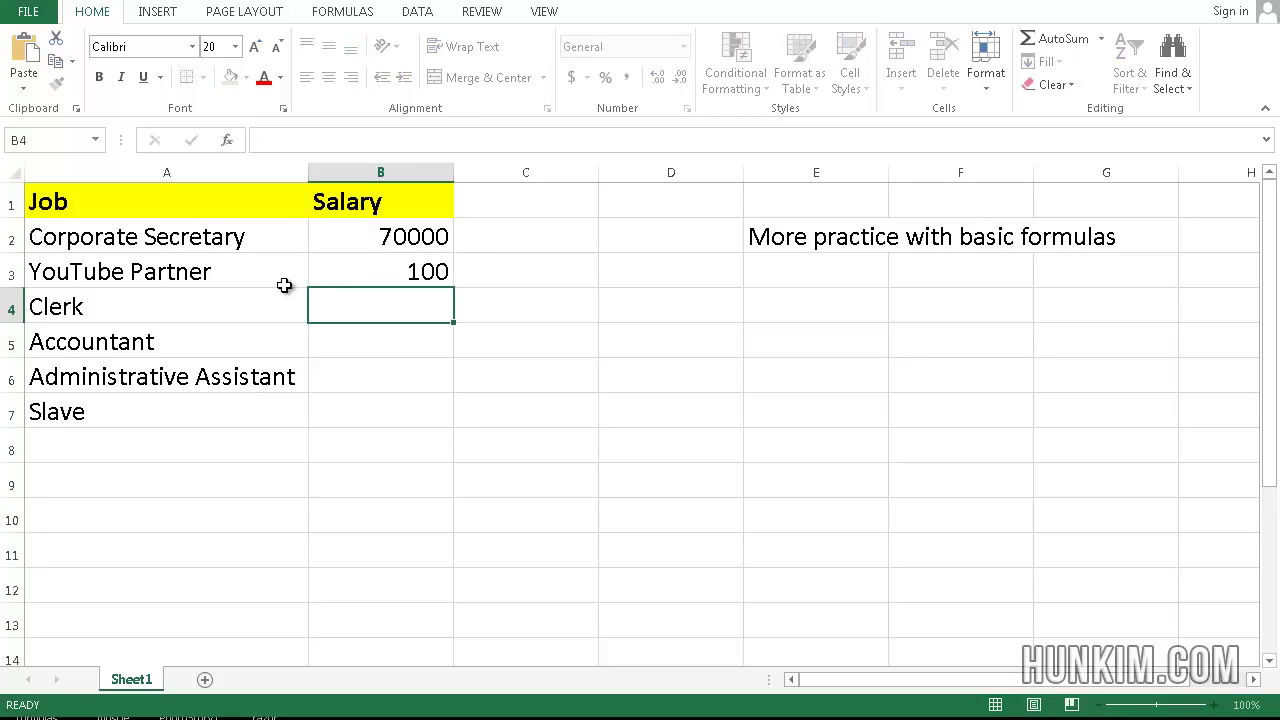
left_click(358, 268)
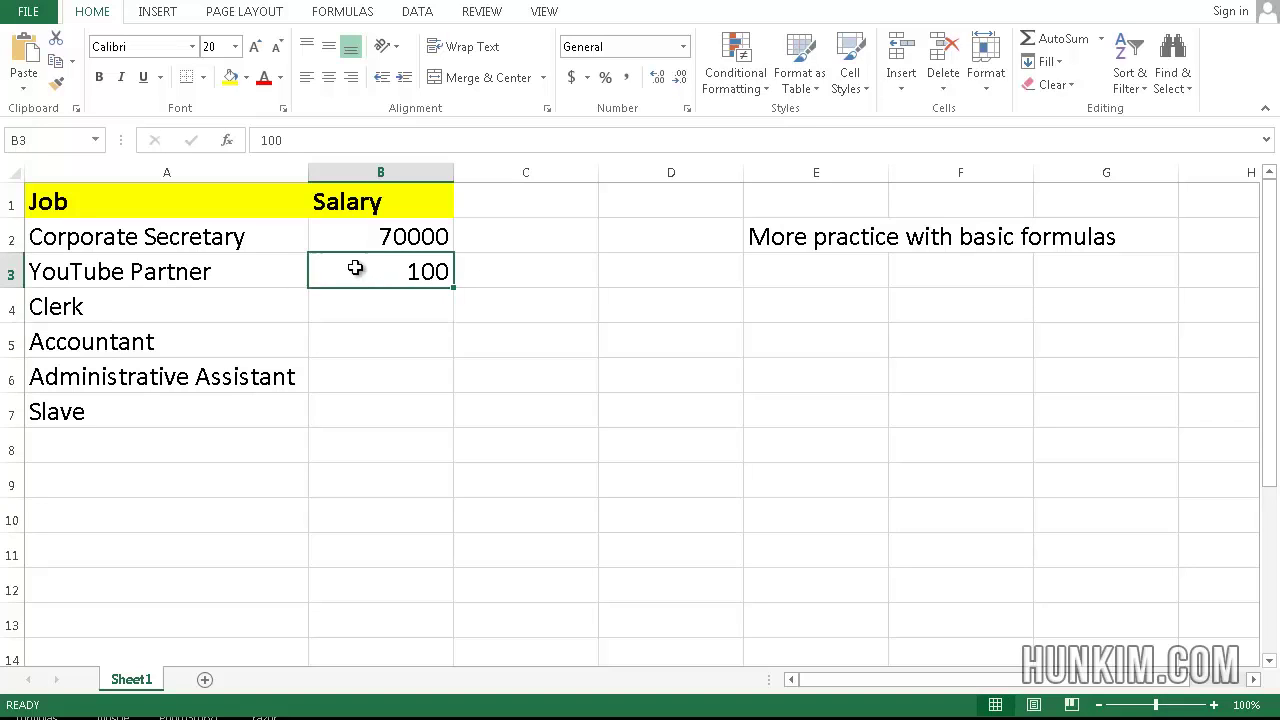
left_click(364, 299)
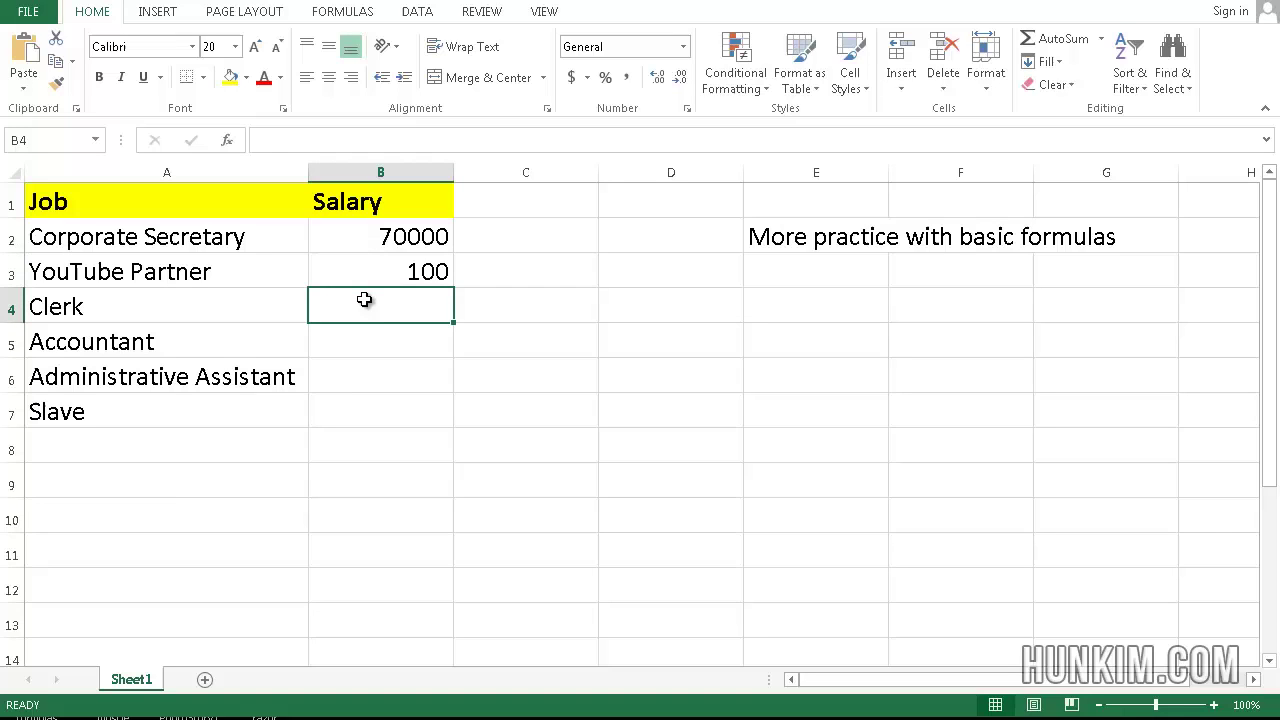
Enter salaries 30000, 40000, 35000 and 1 in B4 through B7
type("30000")
key("Return")
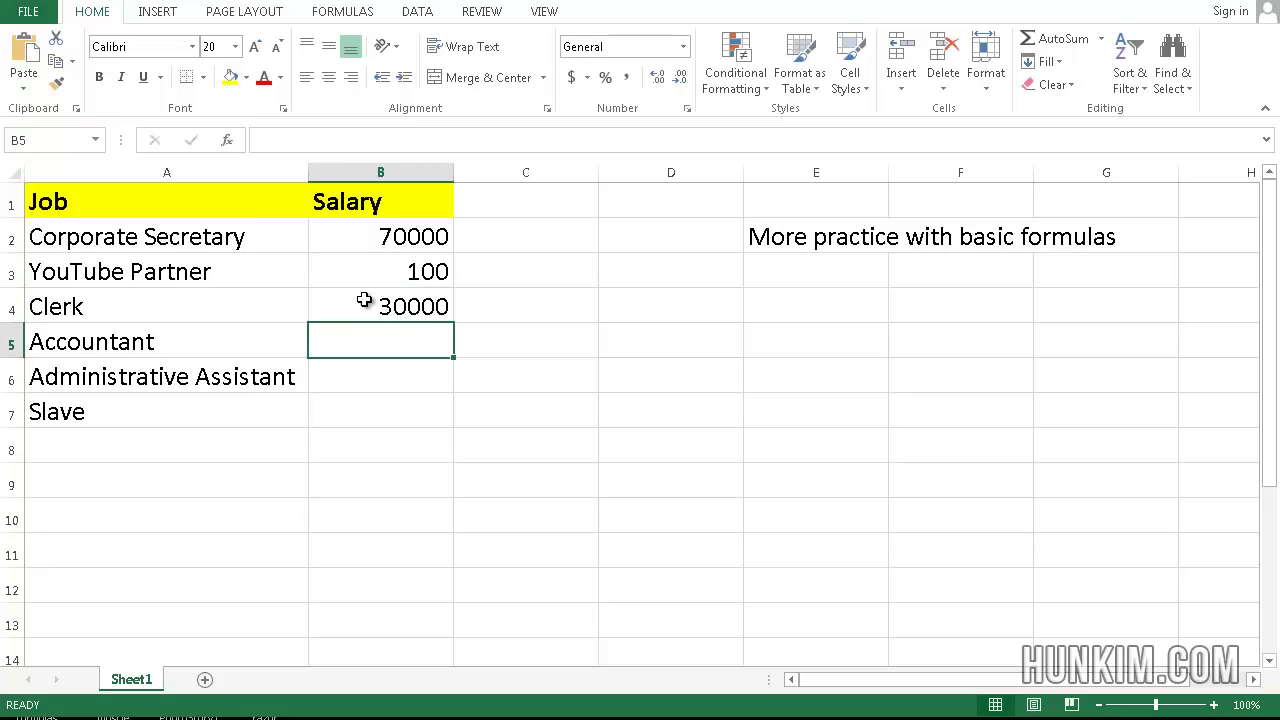
type("40000")
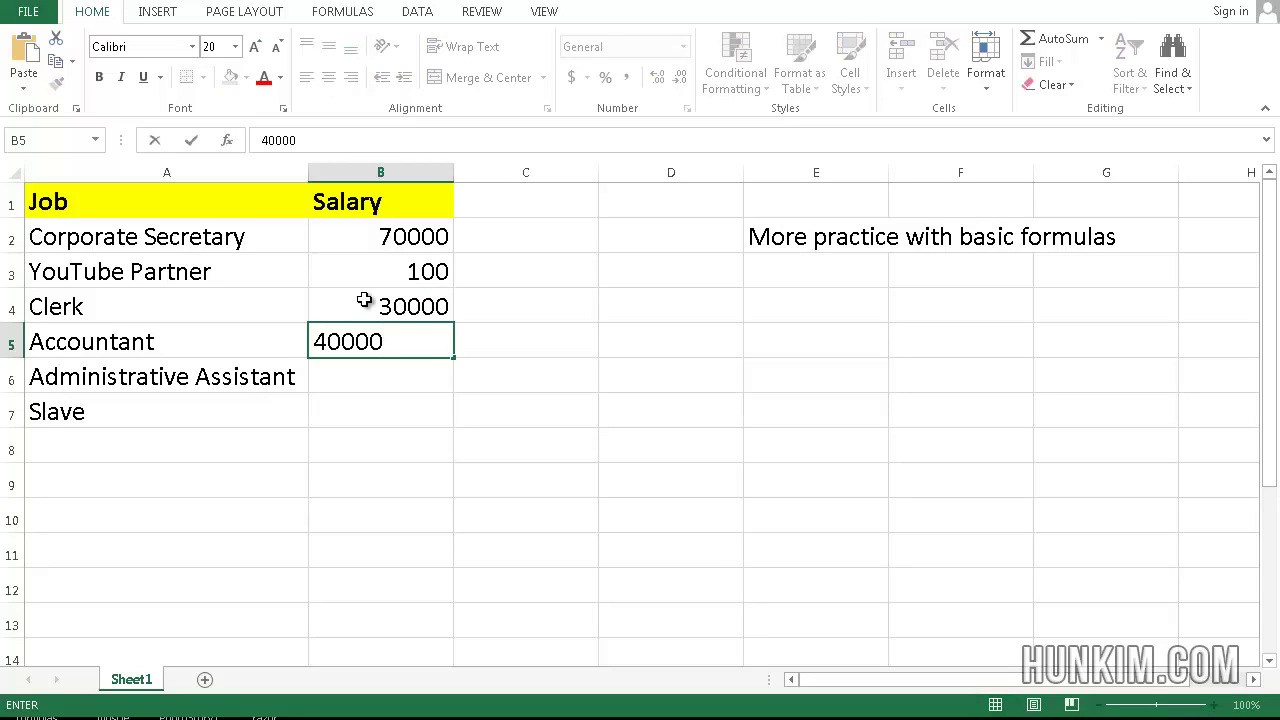
key("Return")
key("Up")
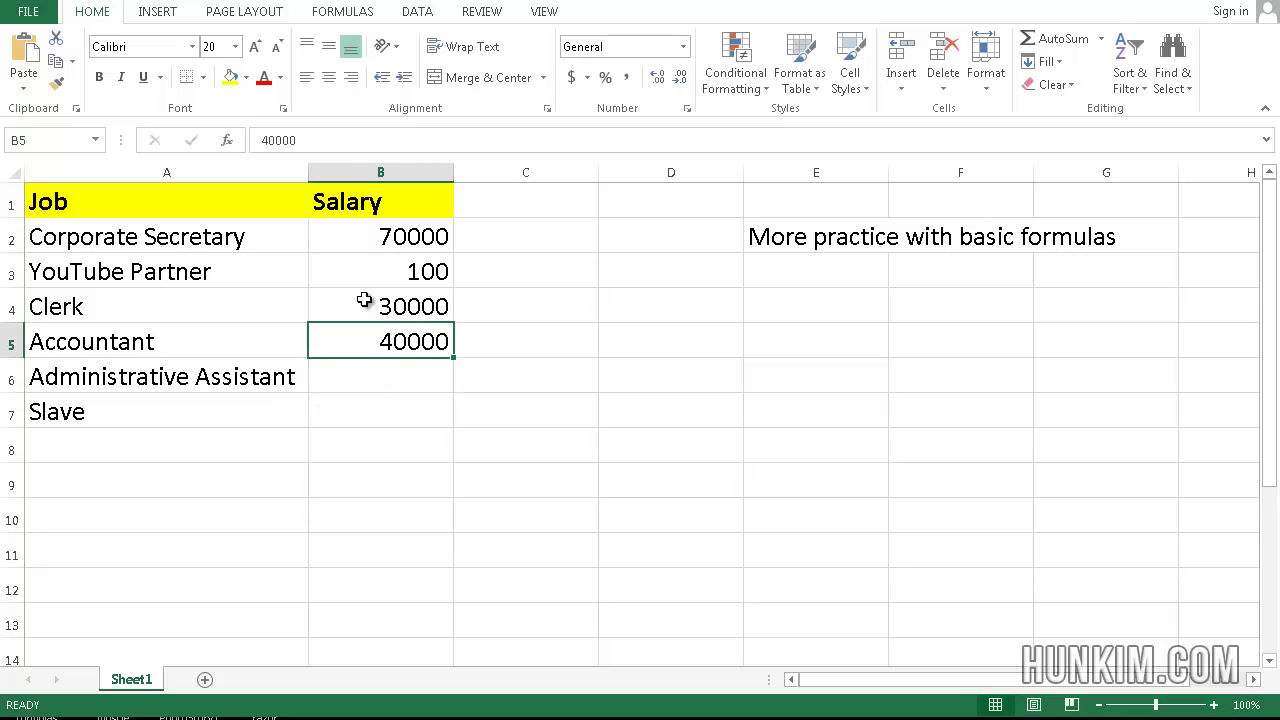
left_click(377, 367)
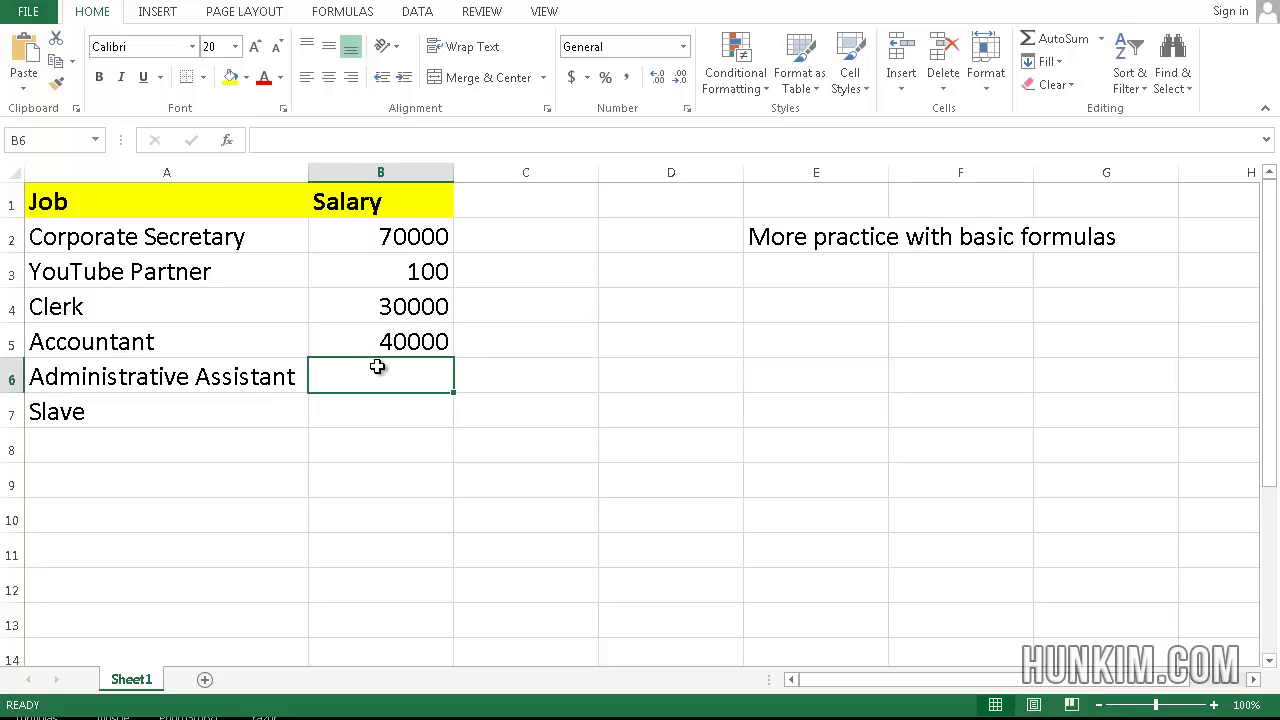
type("35000")
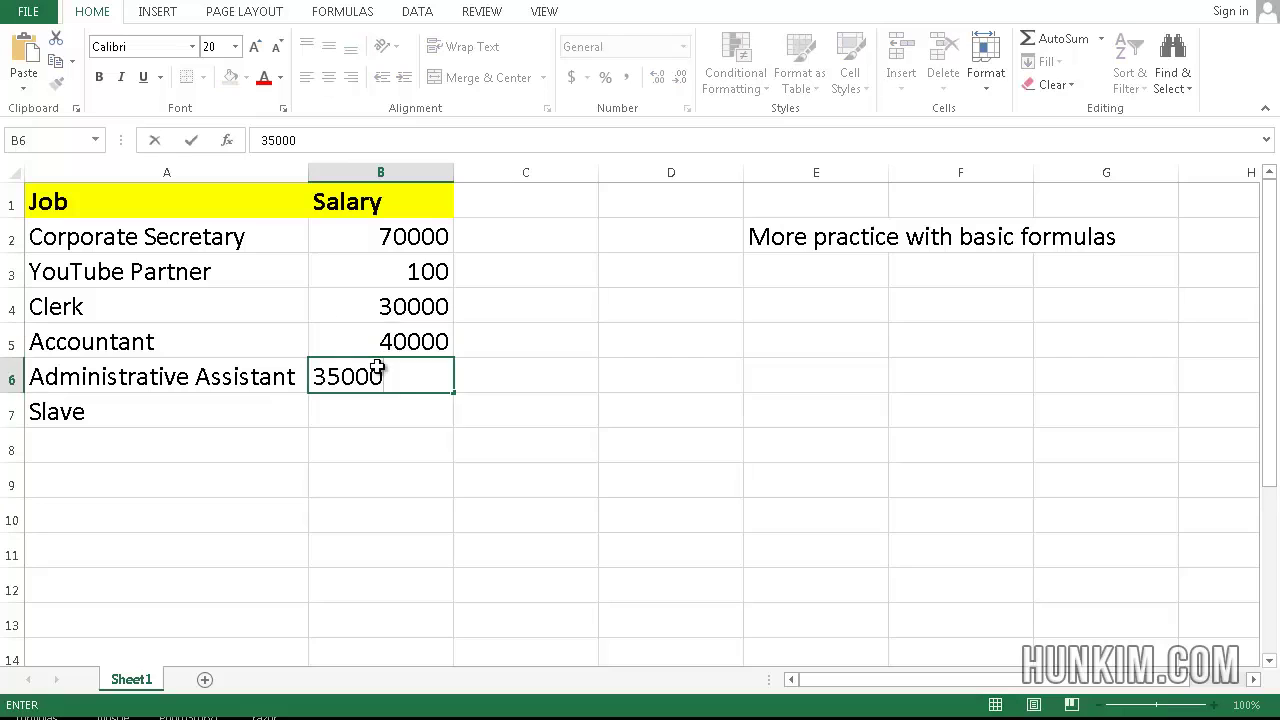
key("Return")
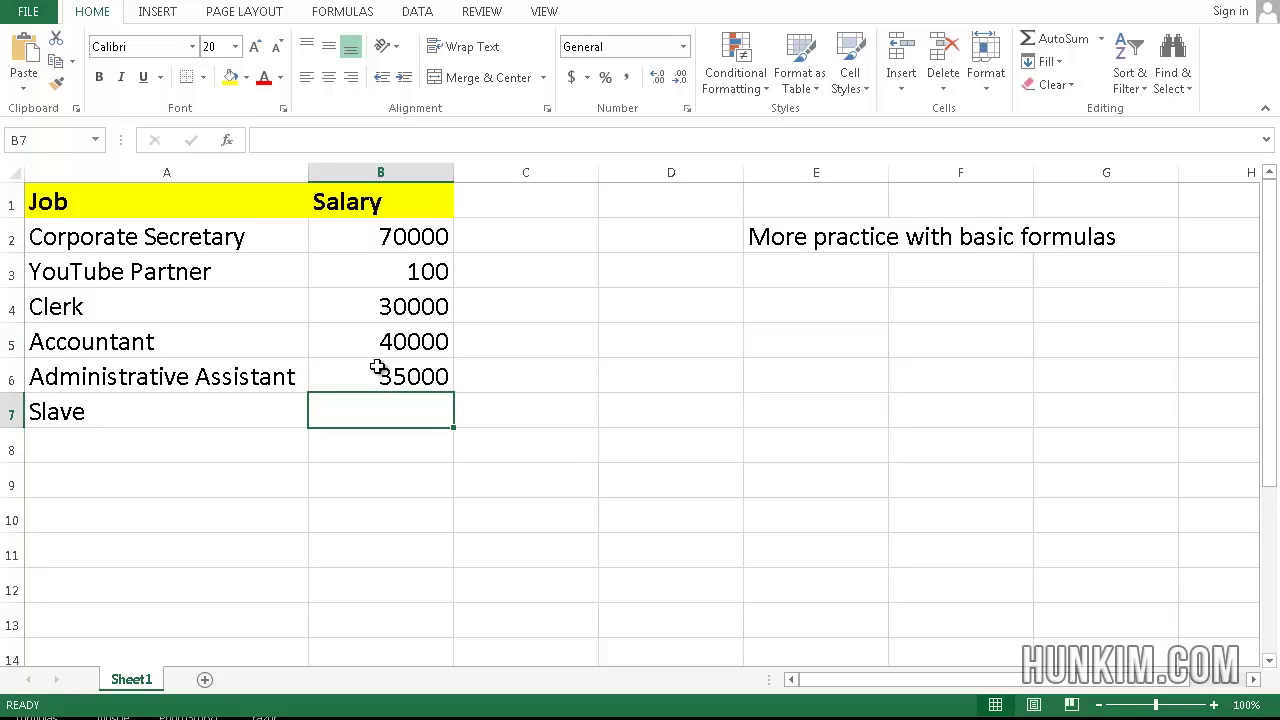
type("1")
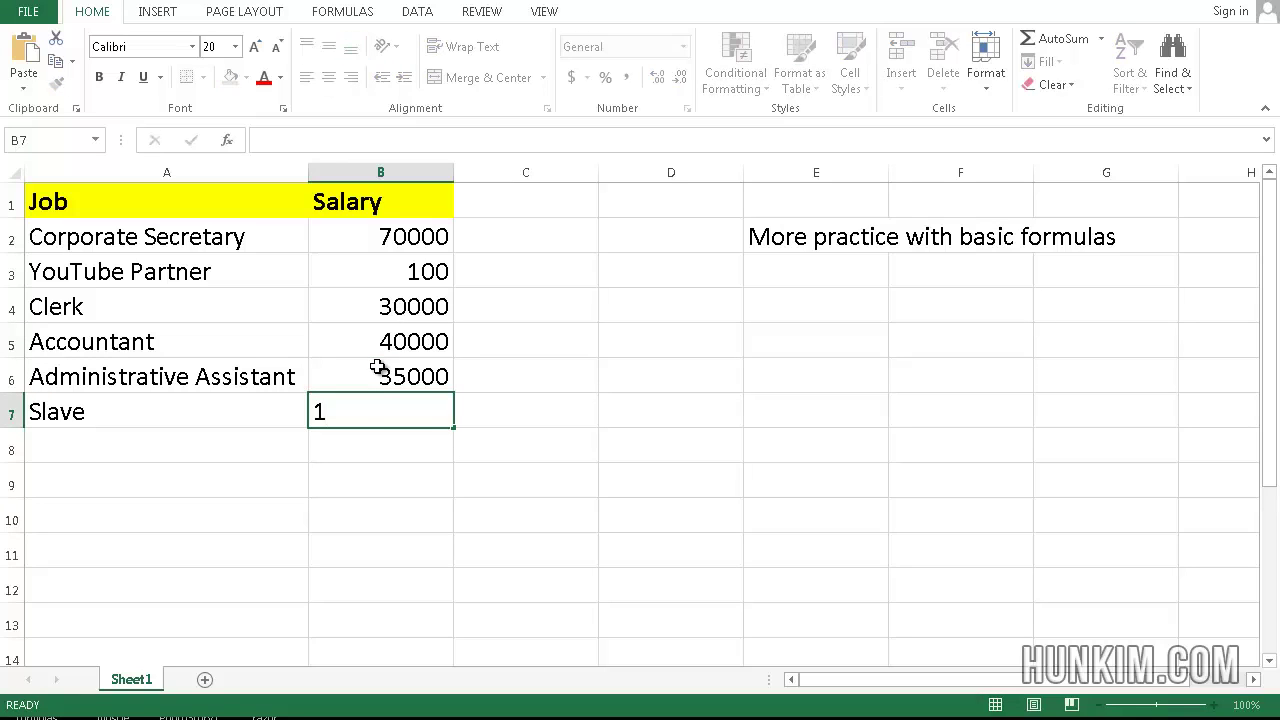
key("Return")
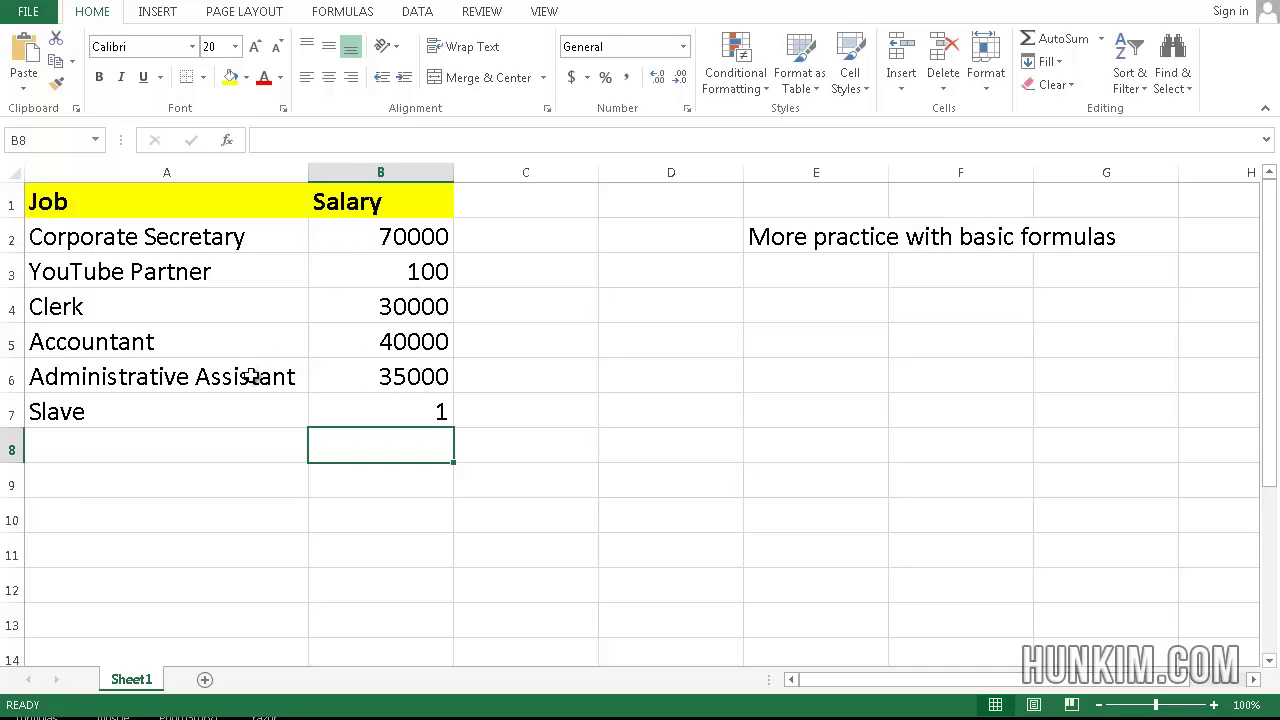
Enter =AVERAGE(B2:B7) in B8, giving 29183.5
type("=")
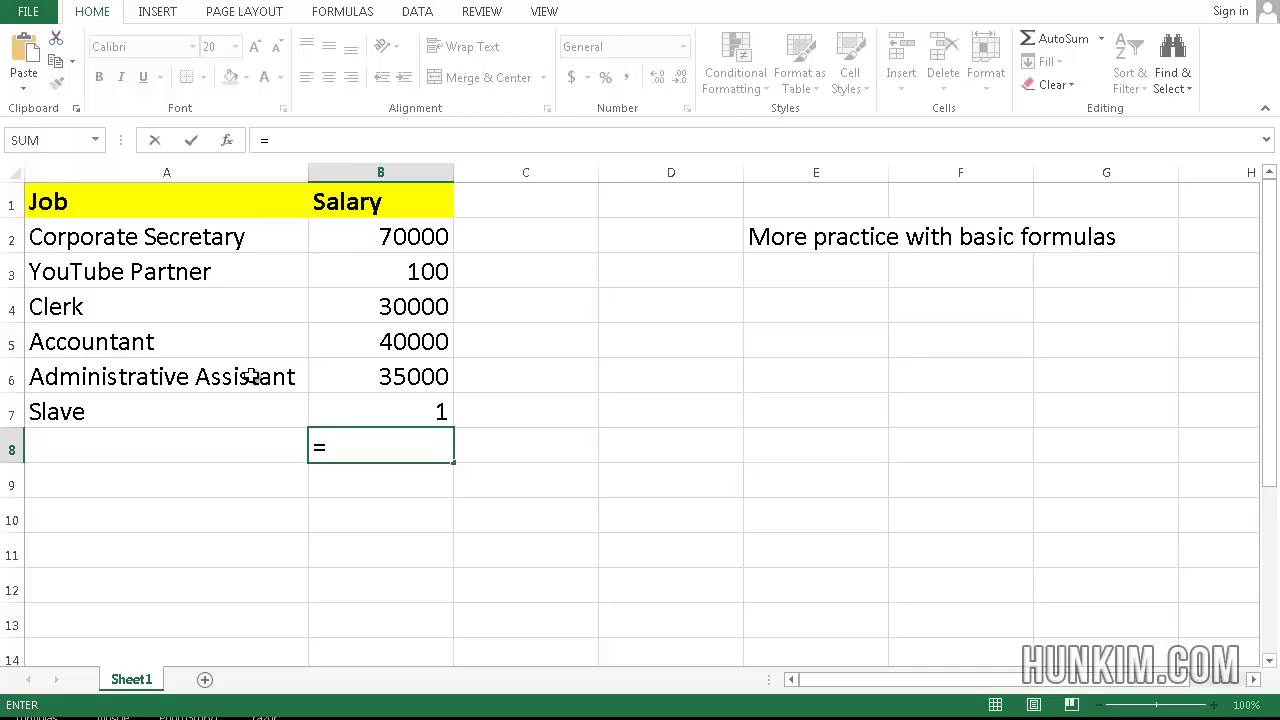
type("average")
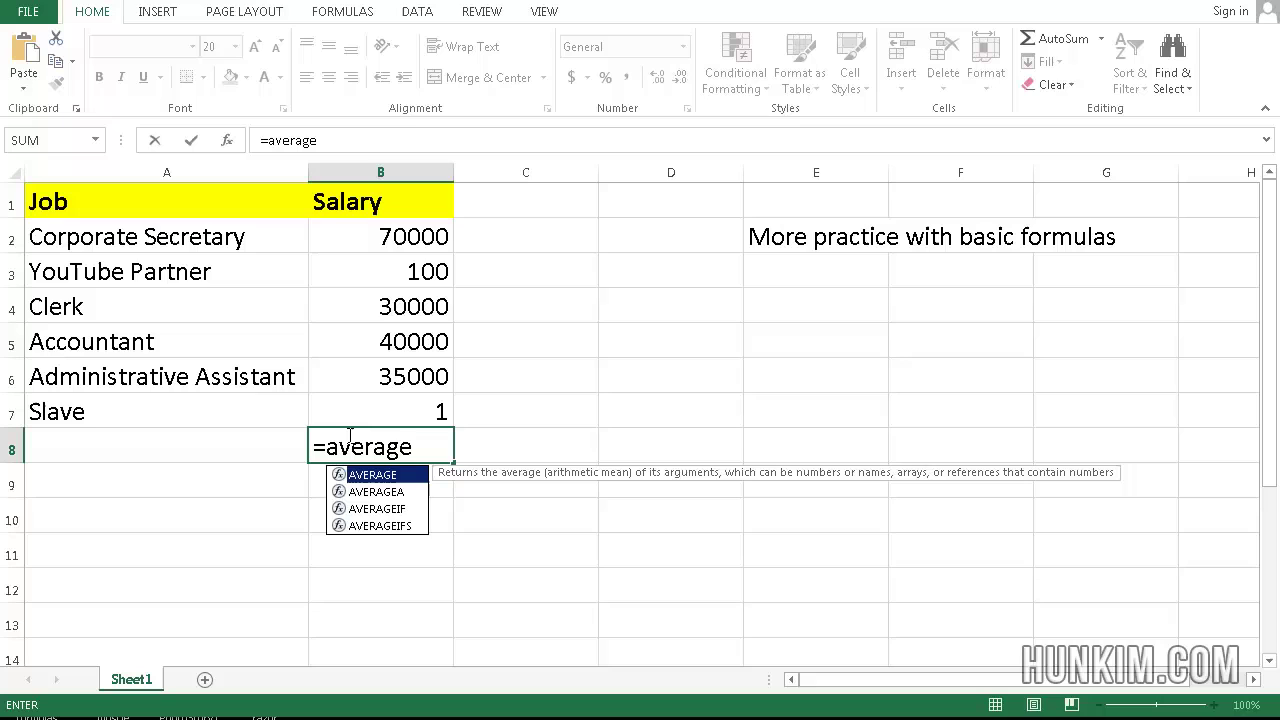
type("(")
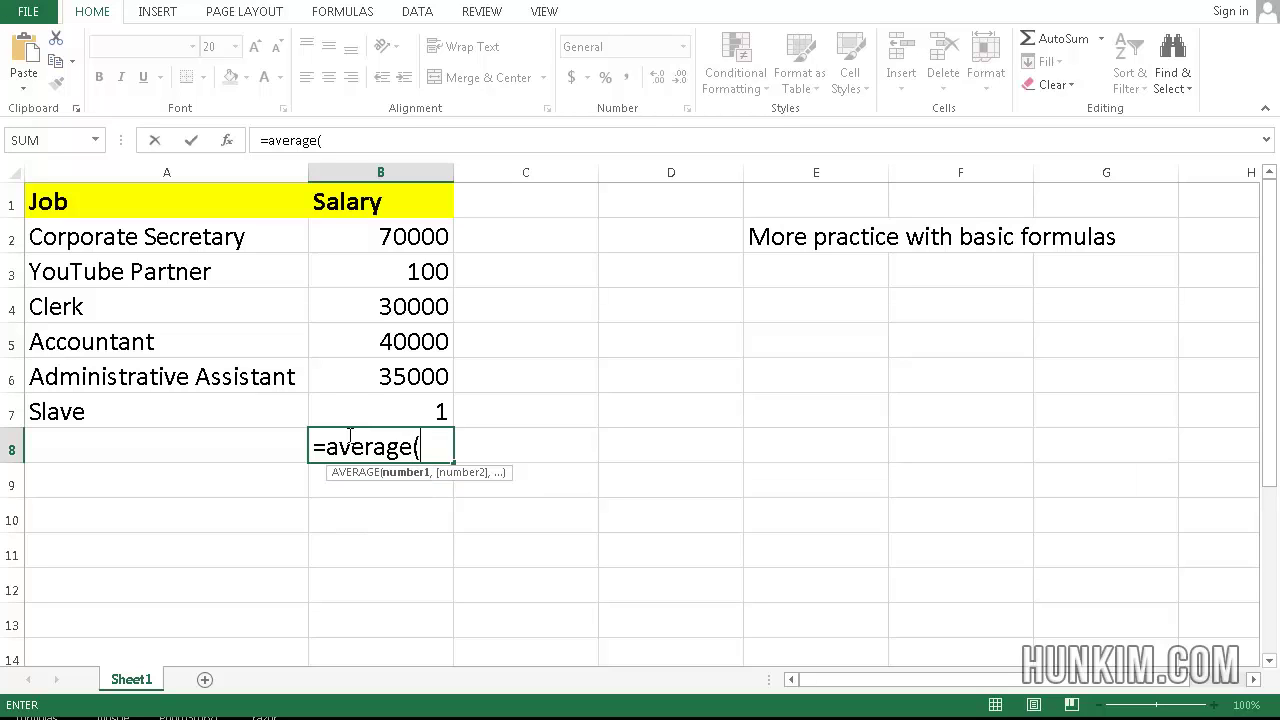
left_click_drag(422, 247, 423, 408)
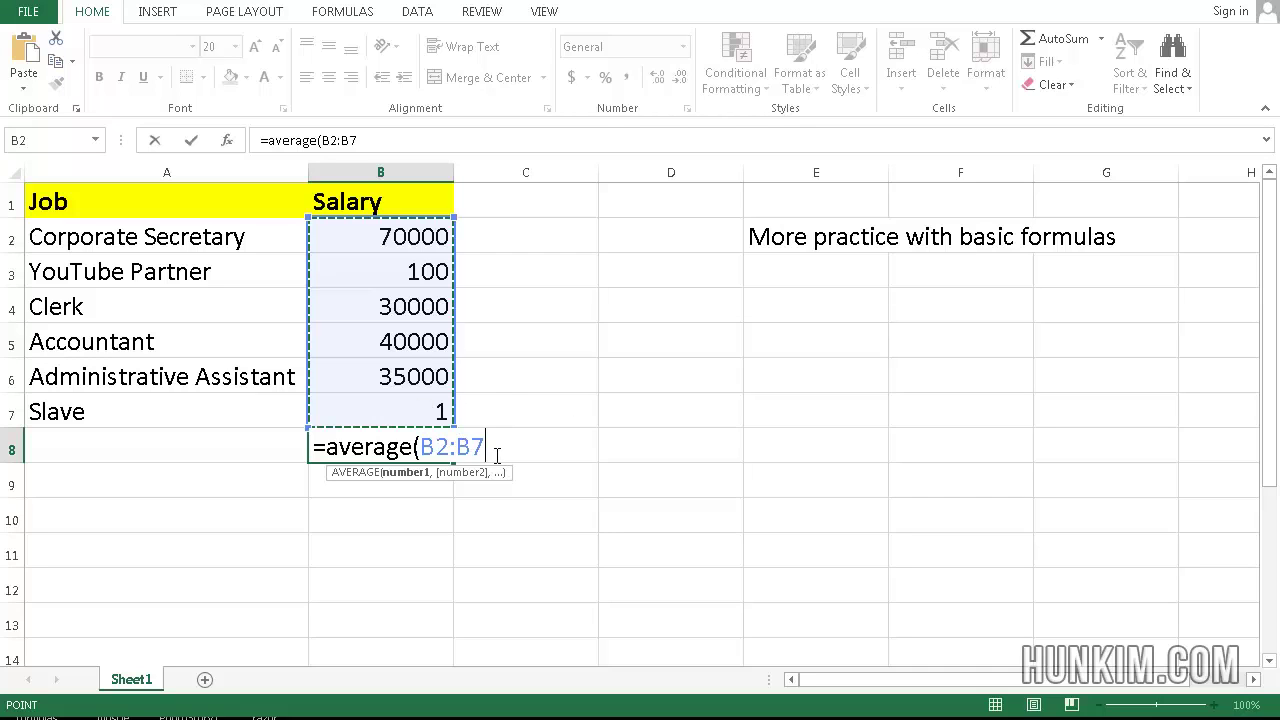
key("Return")
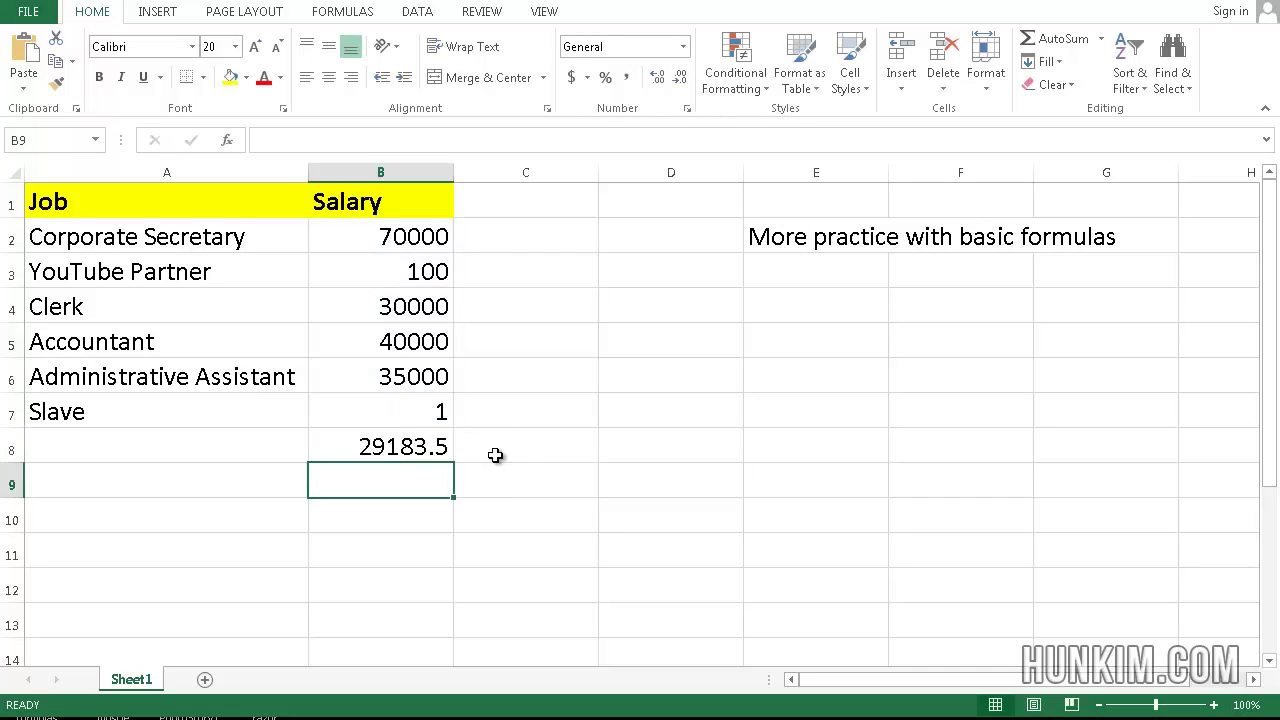
left_click(372, 447)
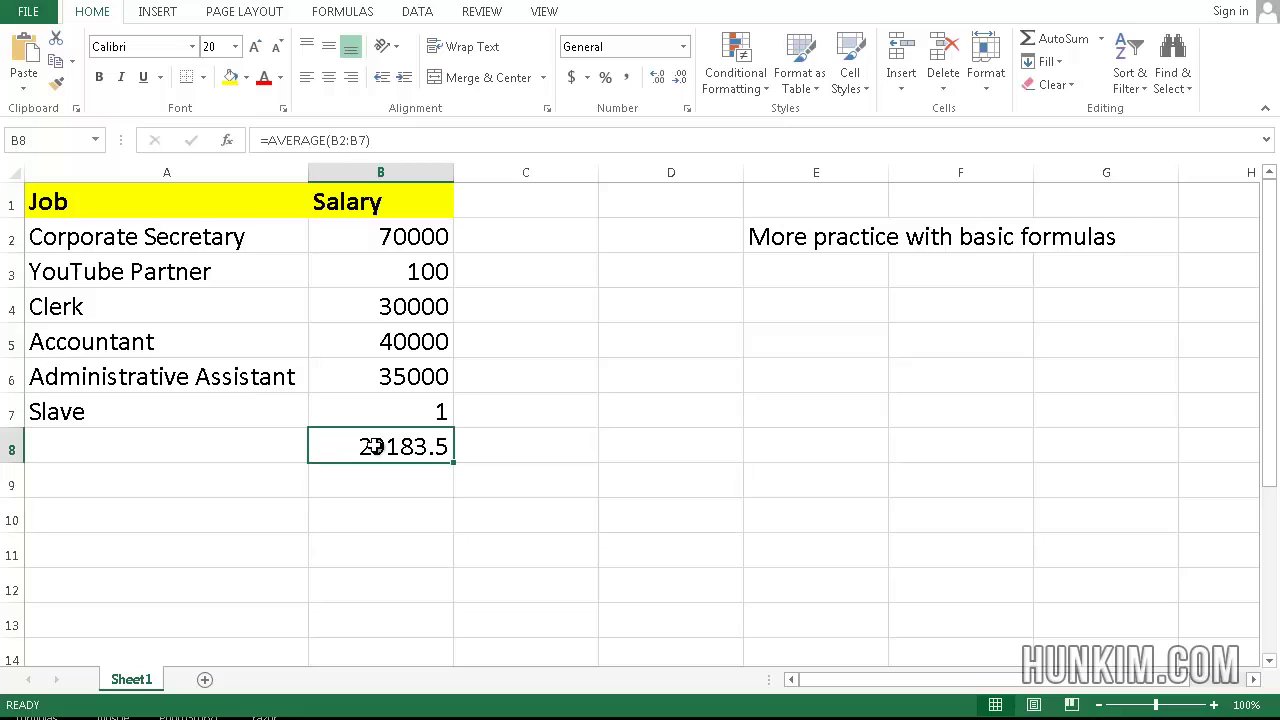
Delete the AVERAGE formula from B8, leaving the cell blank
key("Delete")
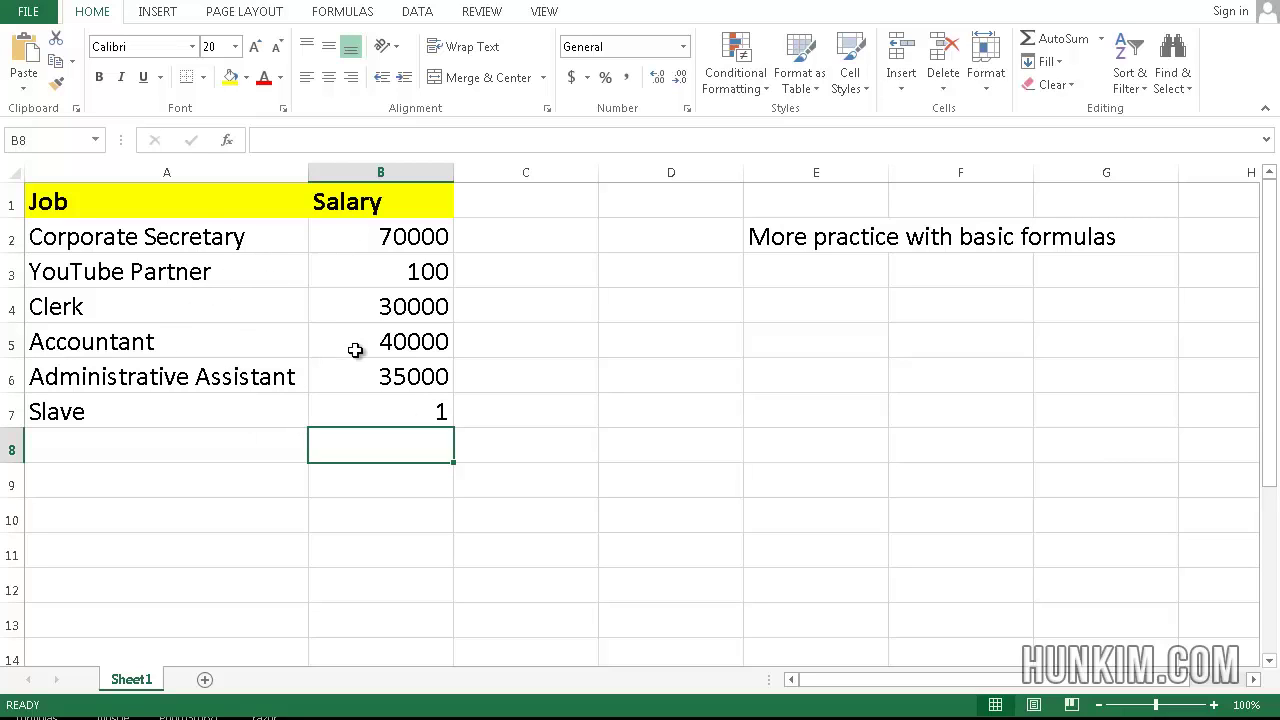
left_click(388, 414)
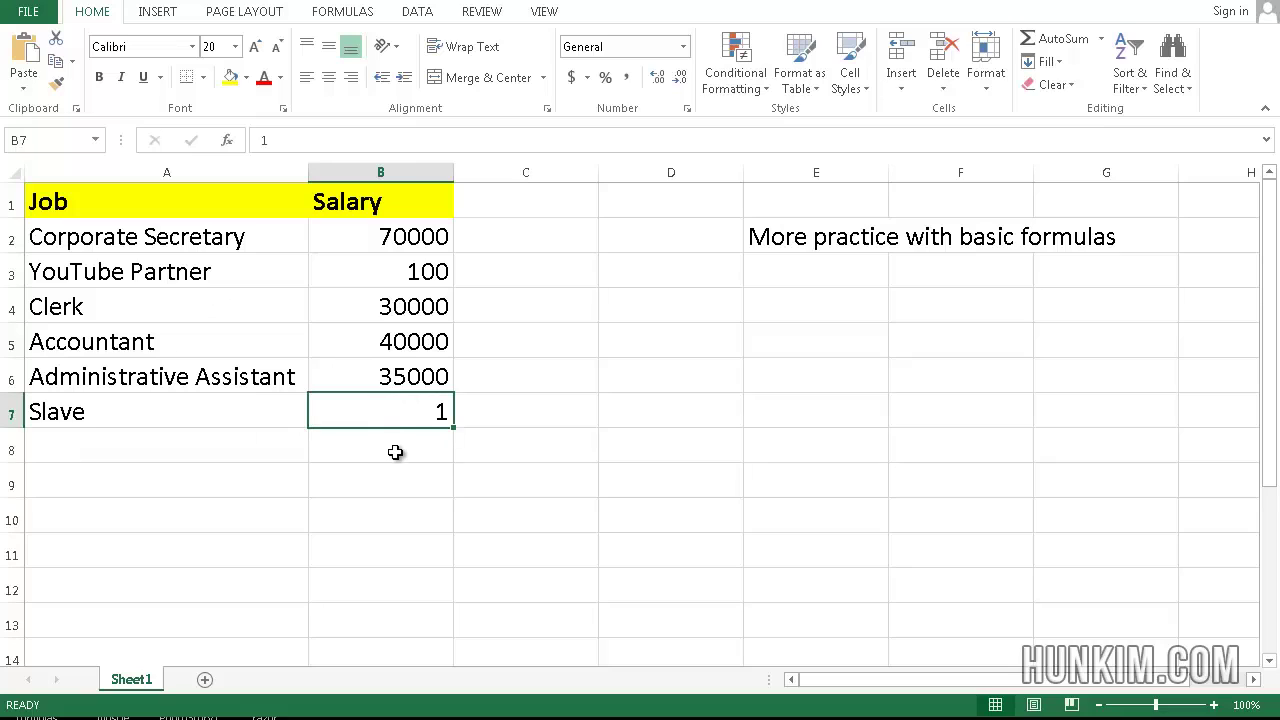
left_click(396, 452)
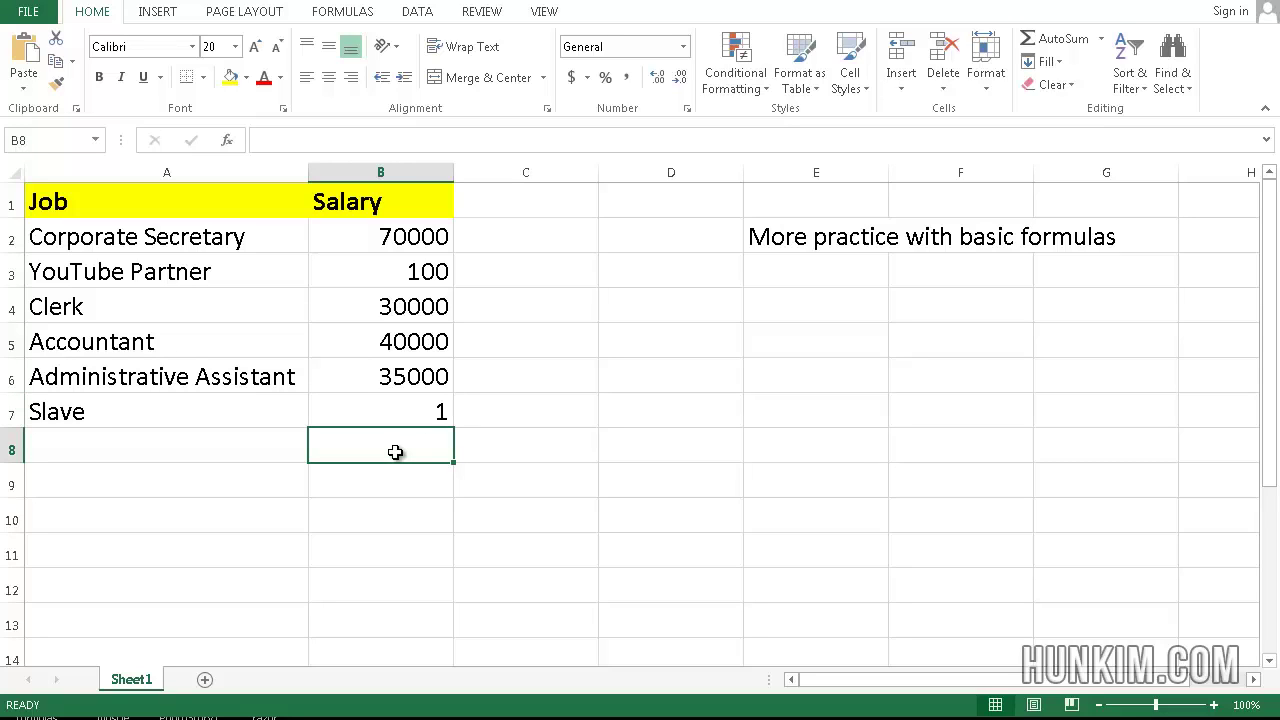
Enter =MEDIAN(B2:B7) in B8, giving 32500
type("=media")
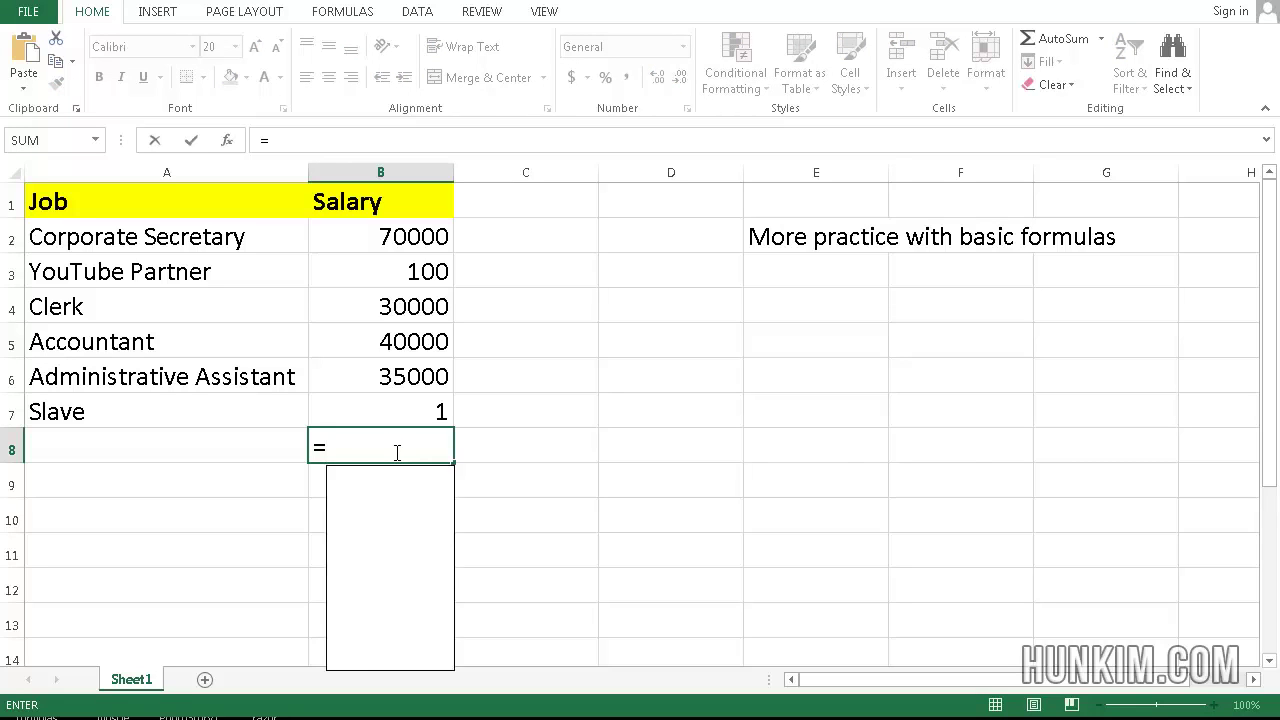
type("n(")
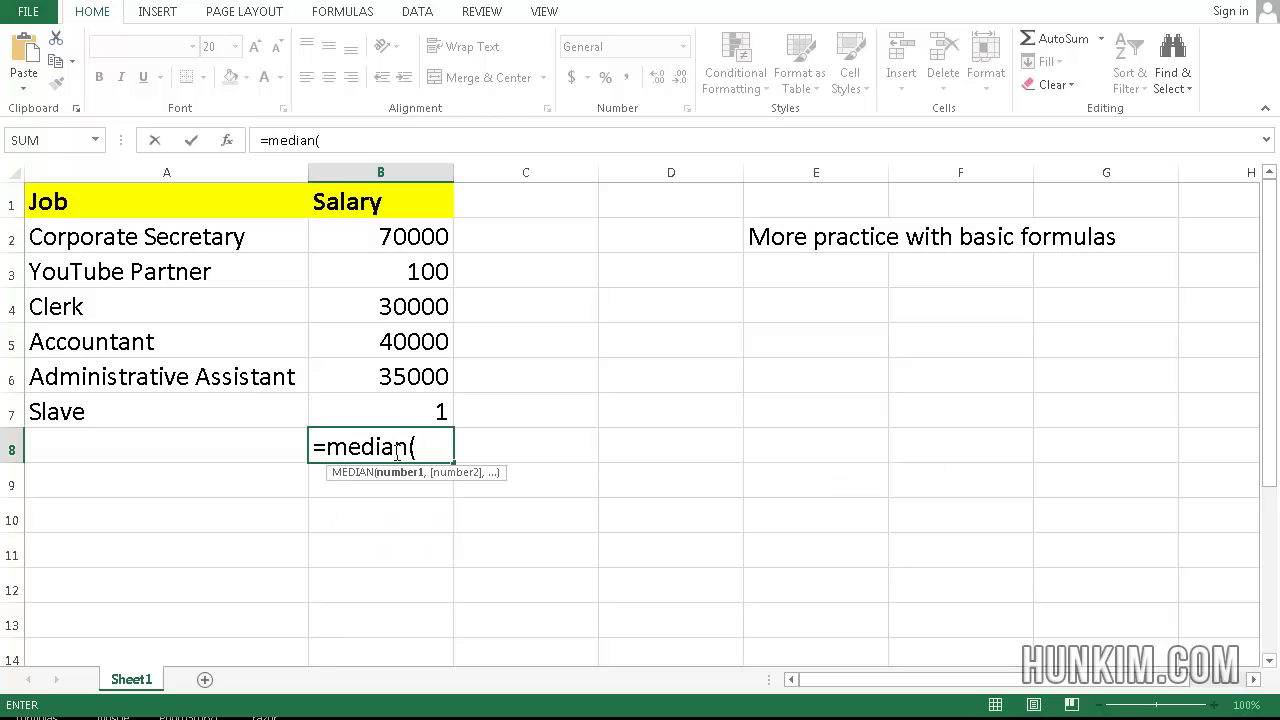
left_click(393, 236)
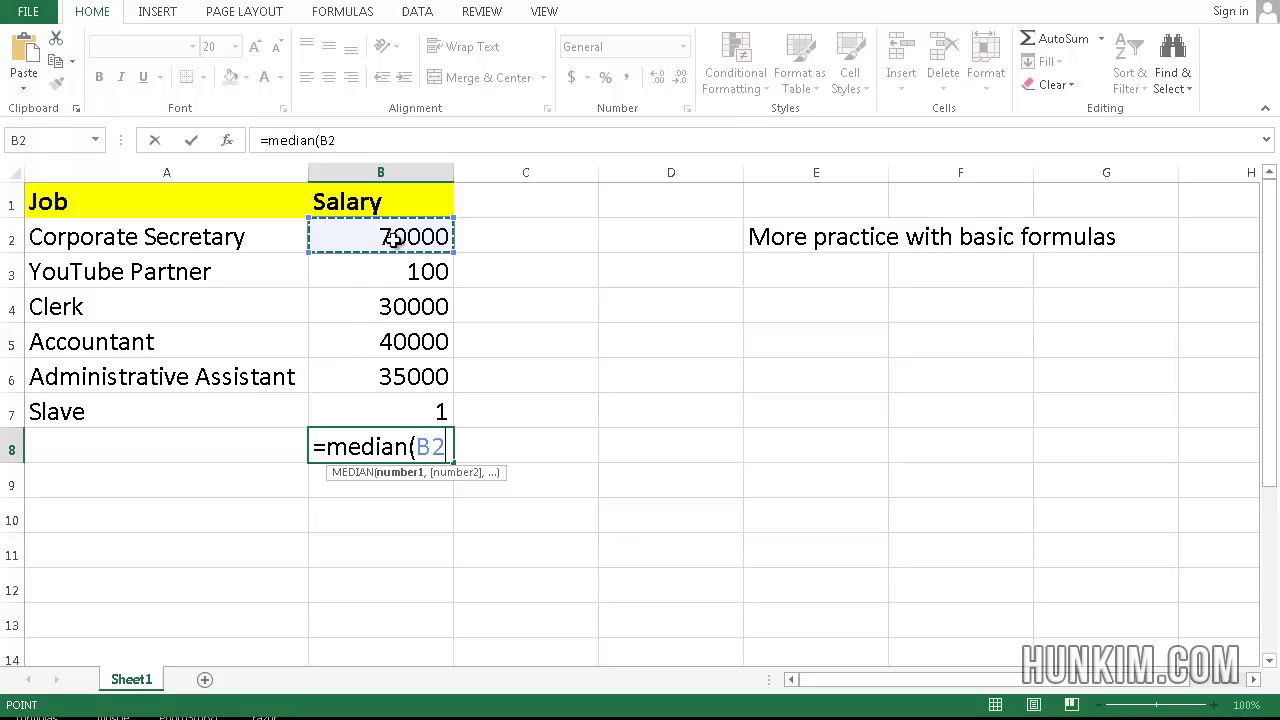
left_click_drag(393, 236, 371, 409)
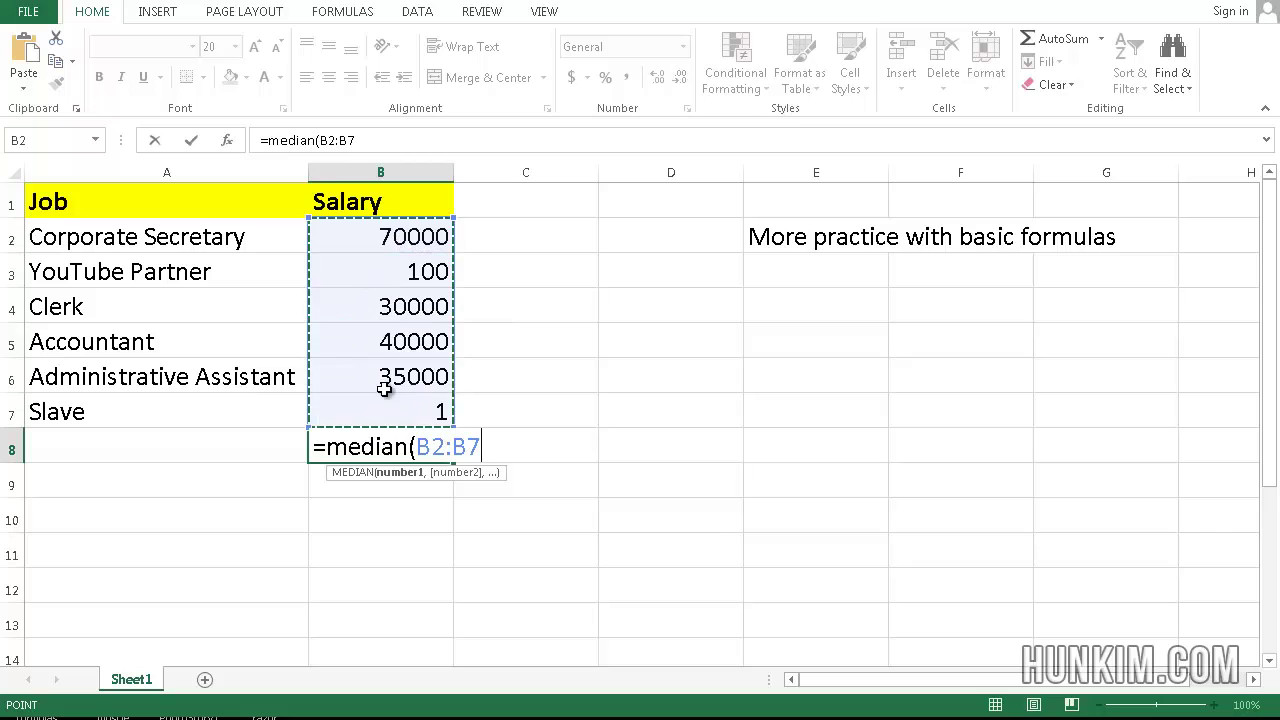
key("Return")
left_click(382, 444)
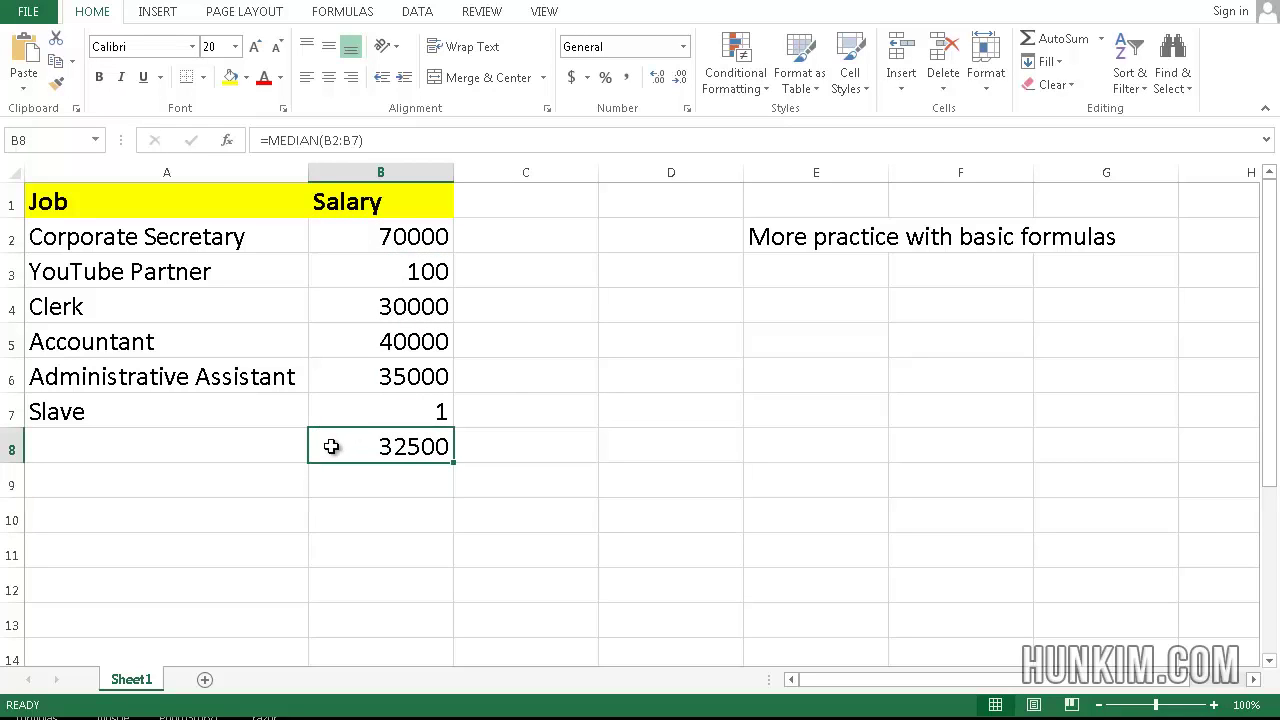
Clear the median from B8 and rename the first two jobs aaa and bbb
key("Delete")
key("Up")
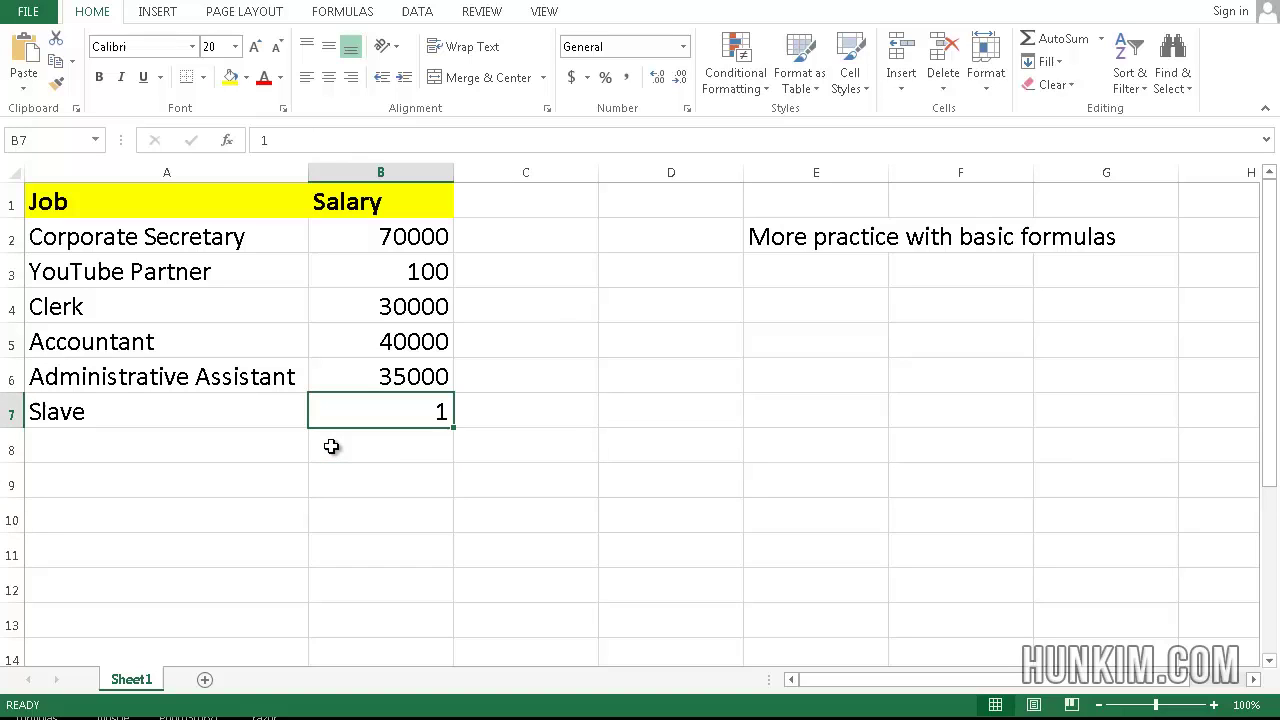
key("Down")
key("Left")
key("Up")
key("Up")
key("Up")
key("Up")
key("Up")
key("Up")
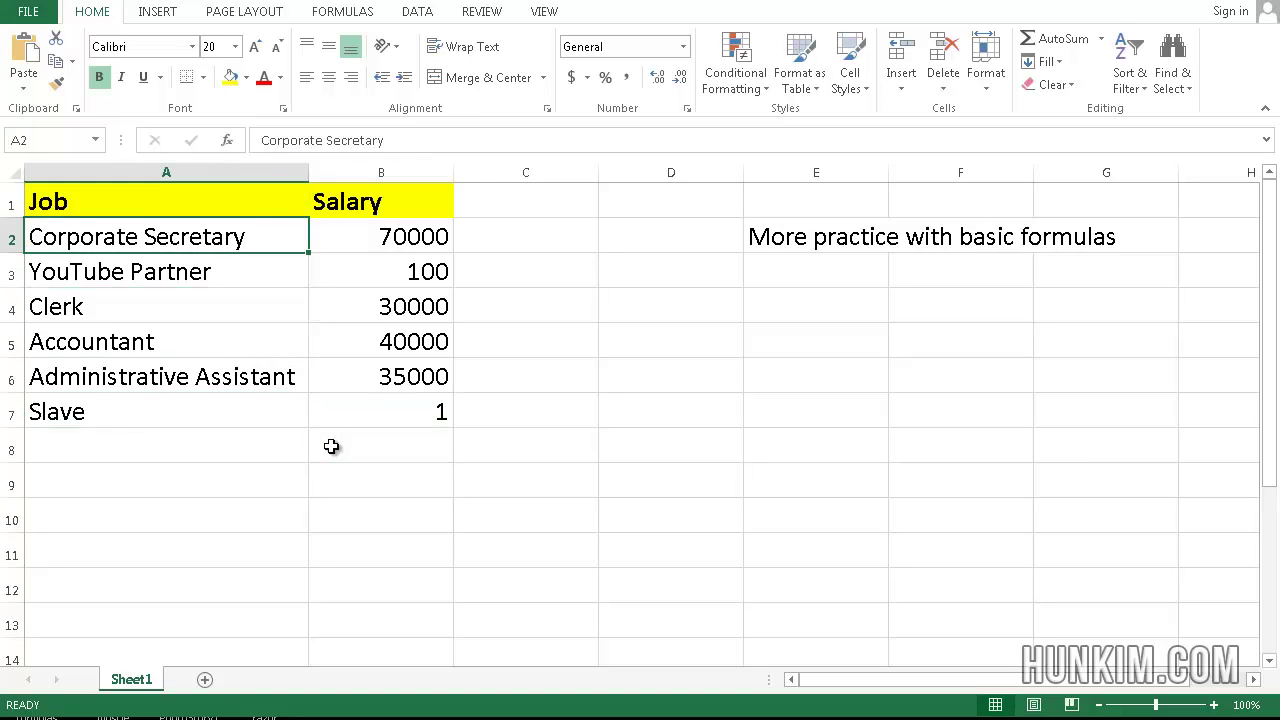
type("aaa")
key("Return")
type("bbb")
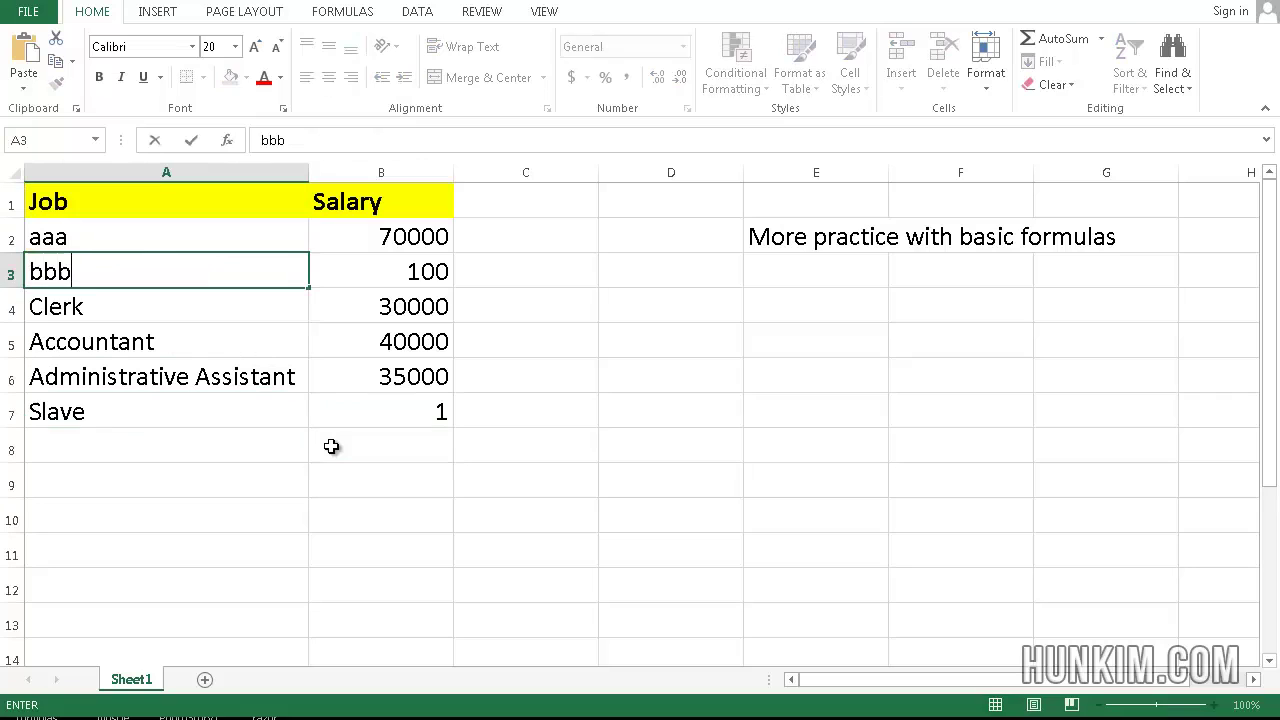
key("Return")
Rename the remaining four jobs ccc, ddd, eee and fff
type("b")
key("BackSpace")
key("BackSpace")
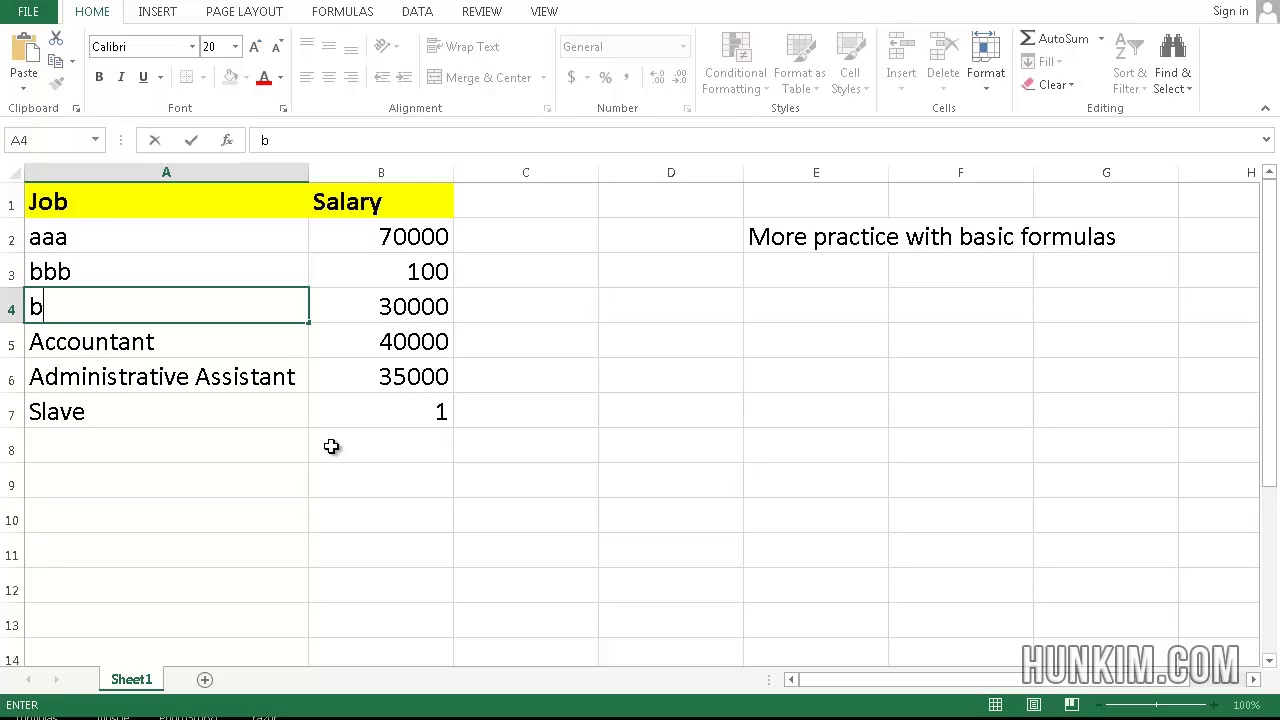
type("ccc")
key("Return")
type("ddd")
key("Return")
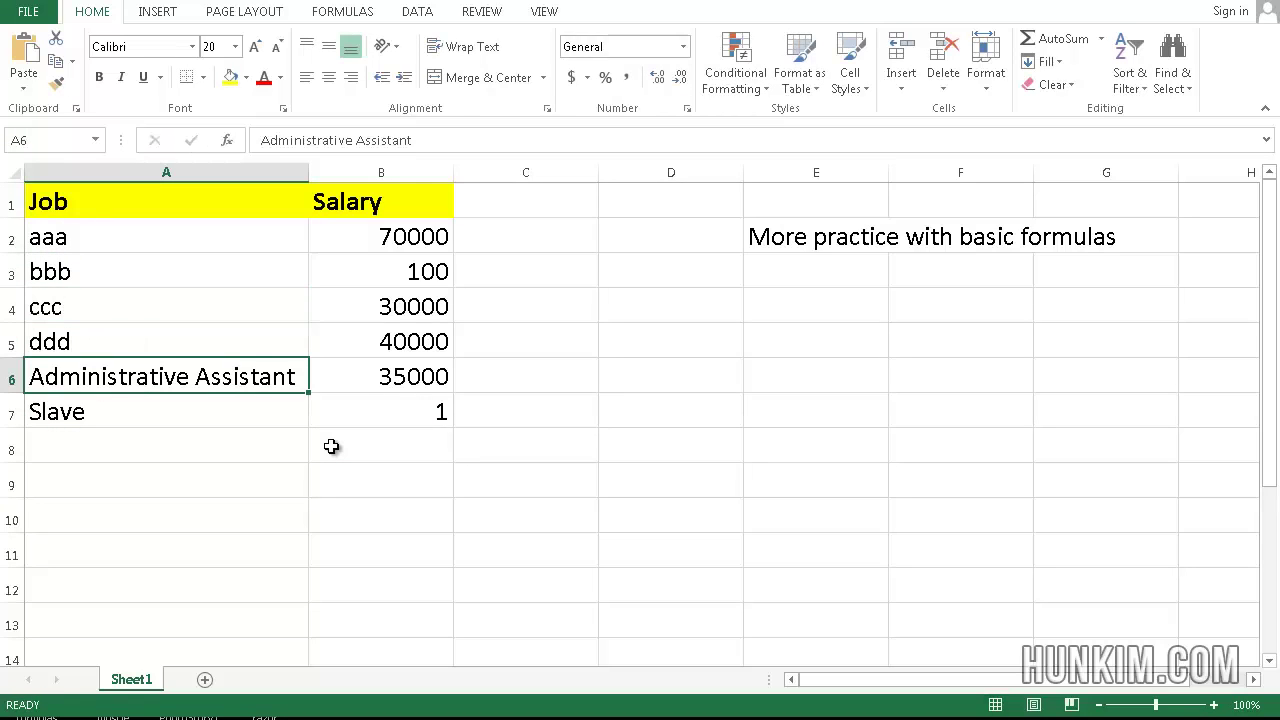
type("eee")
key("Return")
type("fff")
key("Return")
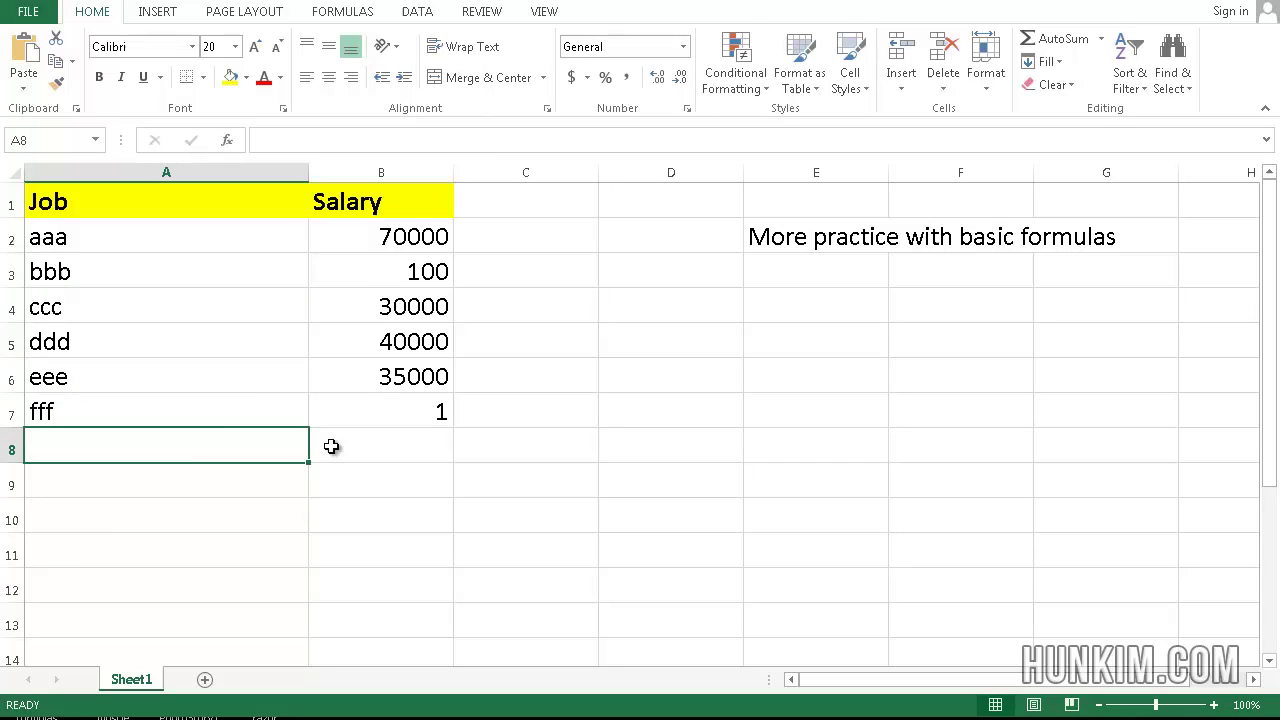
Add a new job ggg in row 8 with a salary of 5000000
key("Up")
key("Down")
type("ggg")
key("Return")
left_click(331, 446)
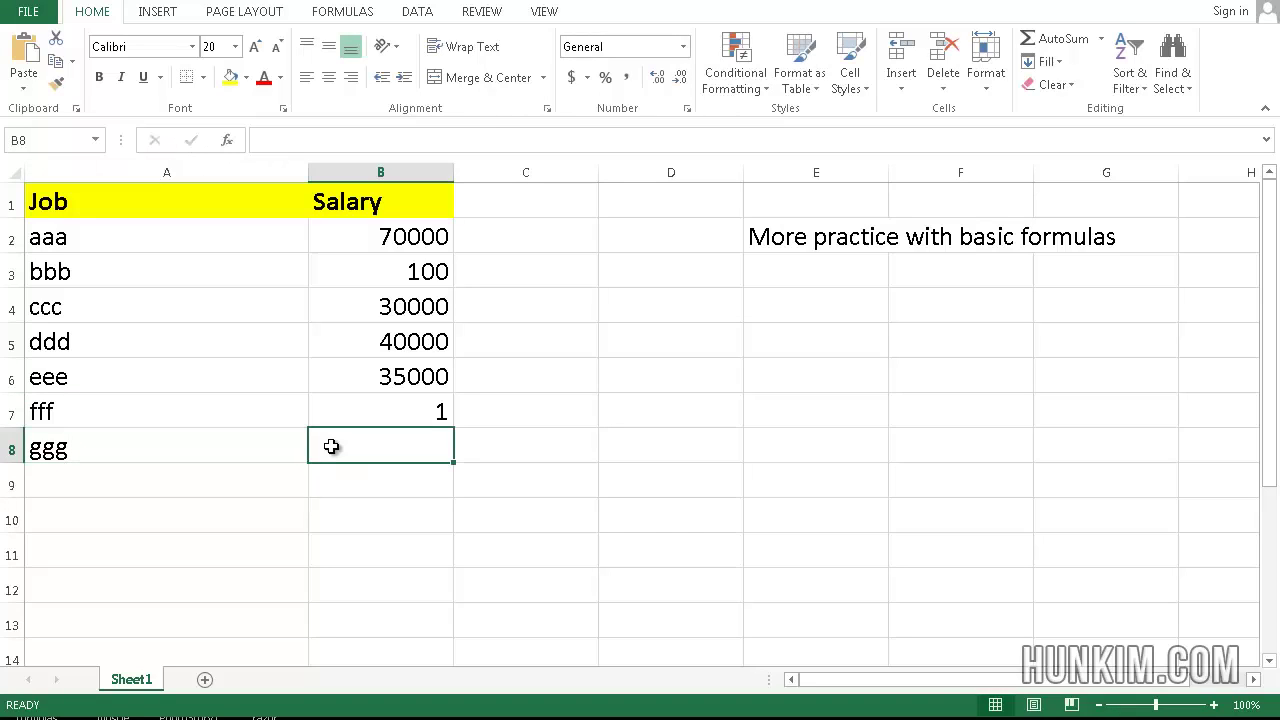
type("5000")
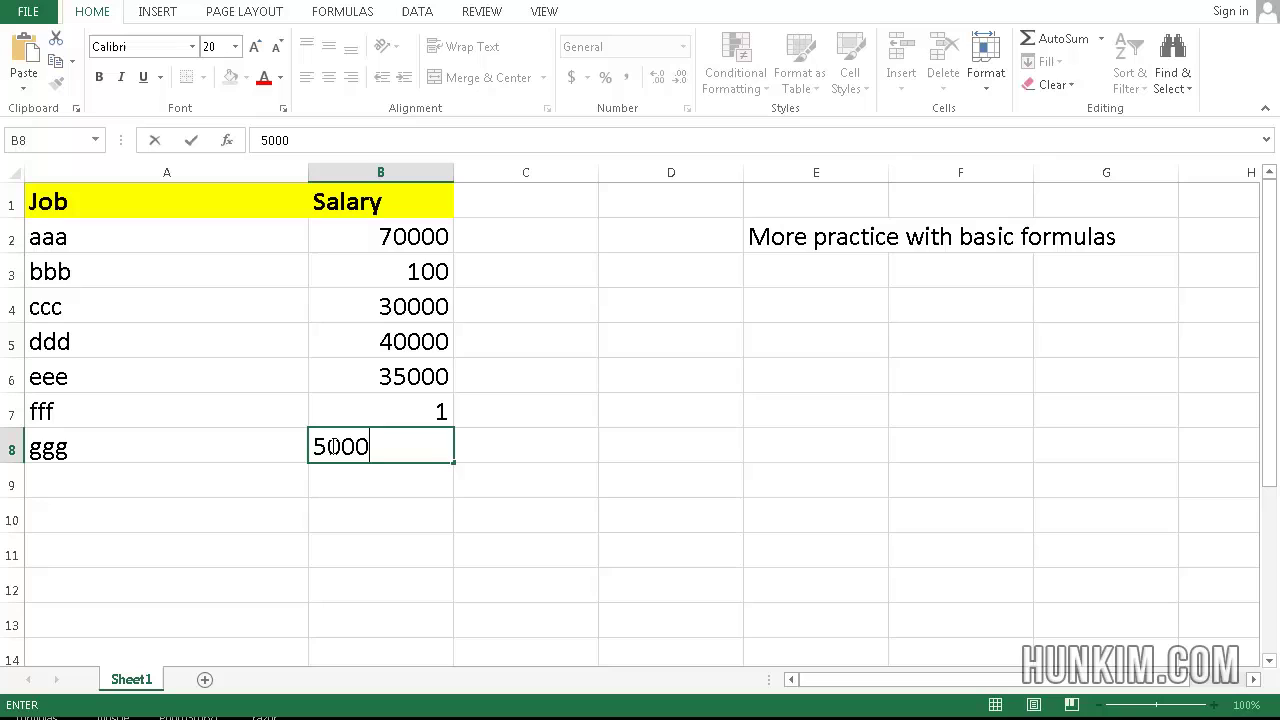
type("000")
key("Return")
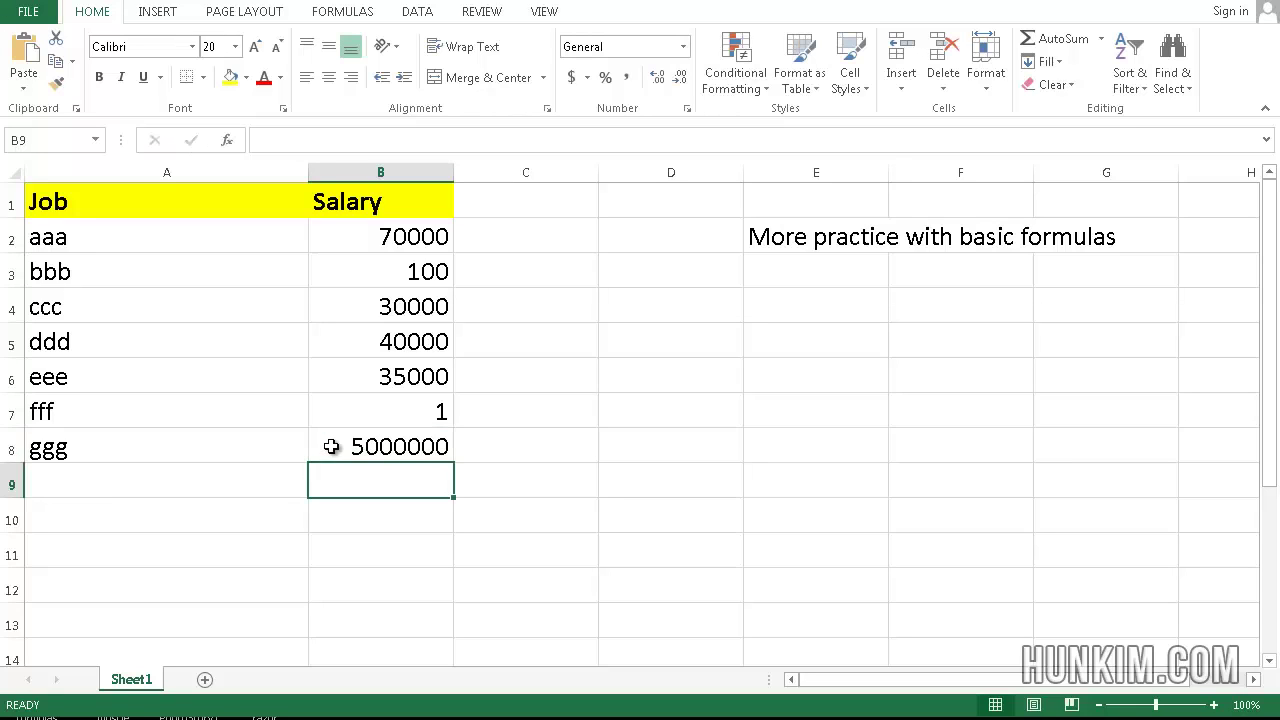
left_click(331, 446)
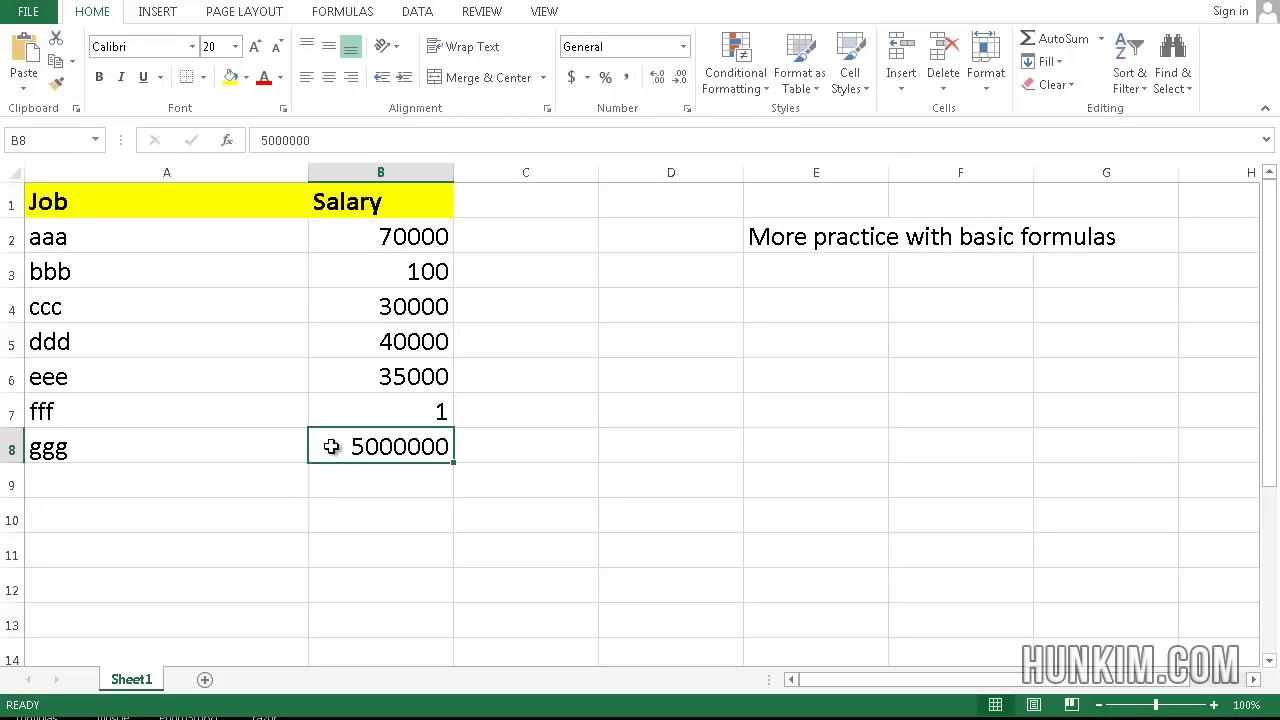
Insert =AVERAGE(B2:B8) in B9 using AutoSum's Average, giving 739300.14
left_click(418, 483)
type("=")
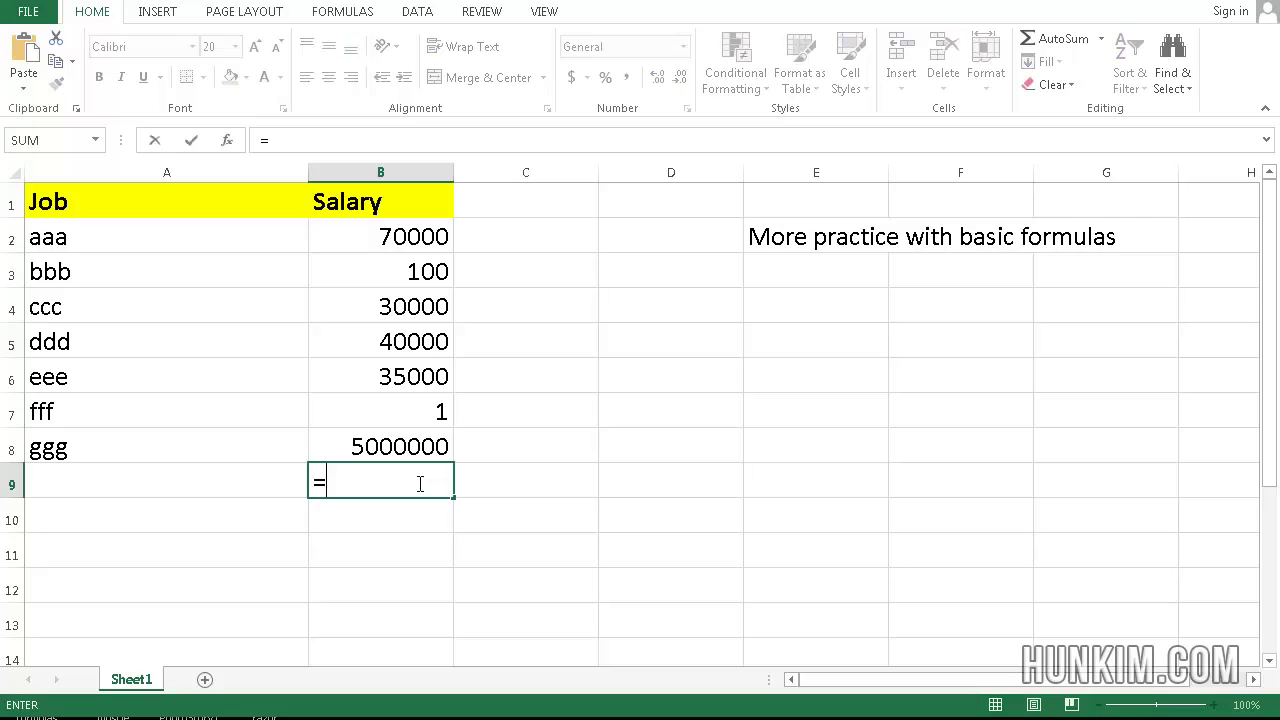
type("average(")
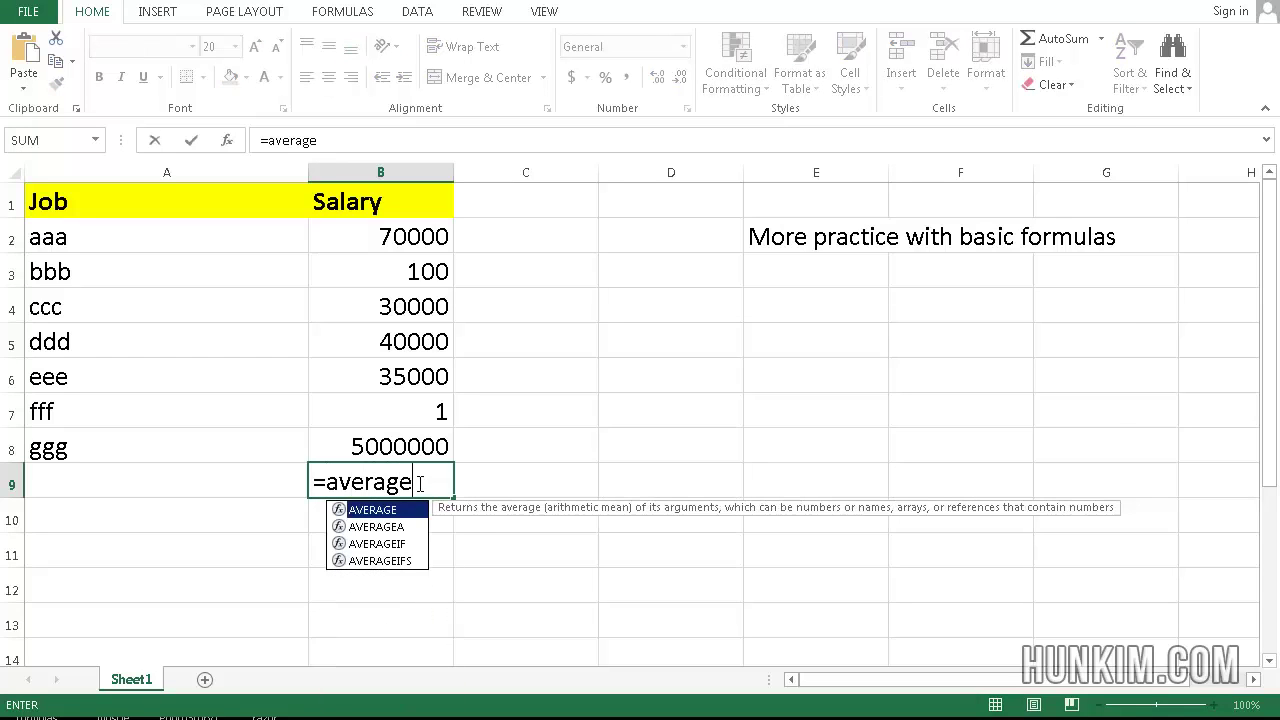
key("BackSpace")
key("BackSpace")
key("BackSpace")
key("BackSpace")
key("BackSpace")
key("BackSpace")
key("BackSpace")
key("BackSpace")
key("BackSpace")
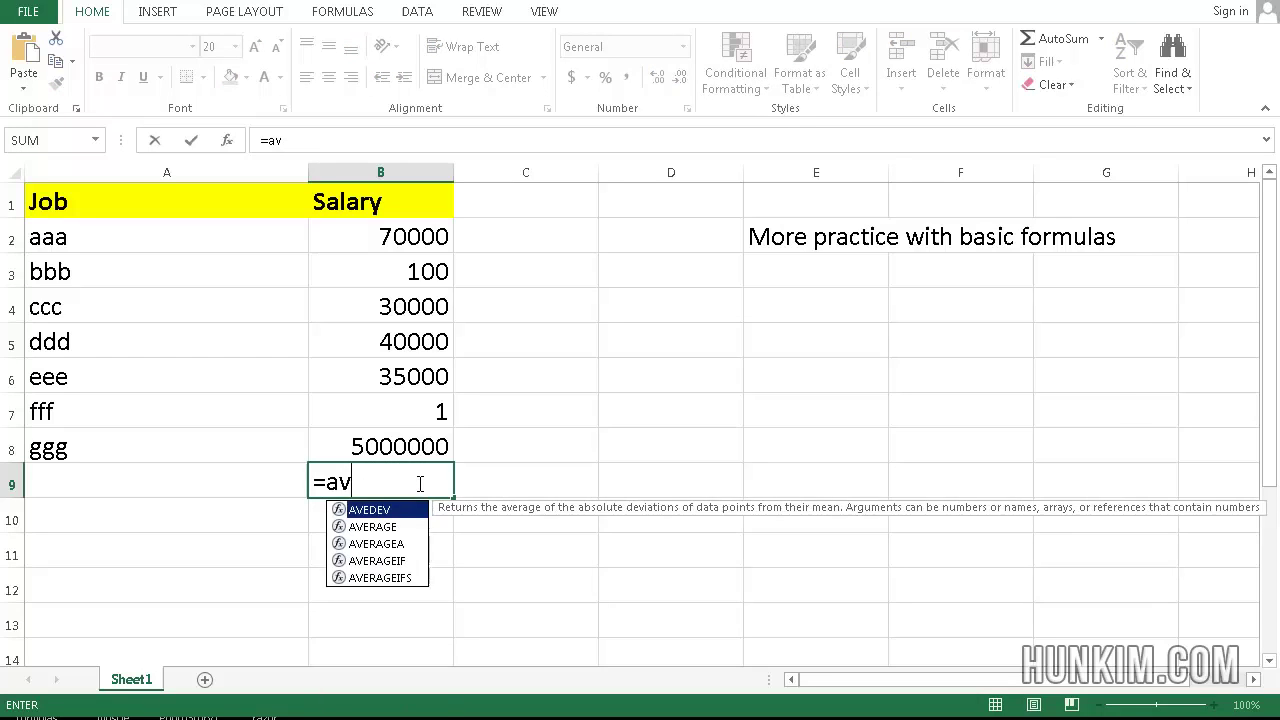
left_click(1102, 37)
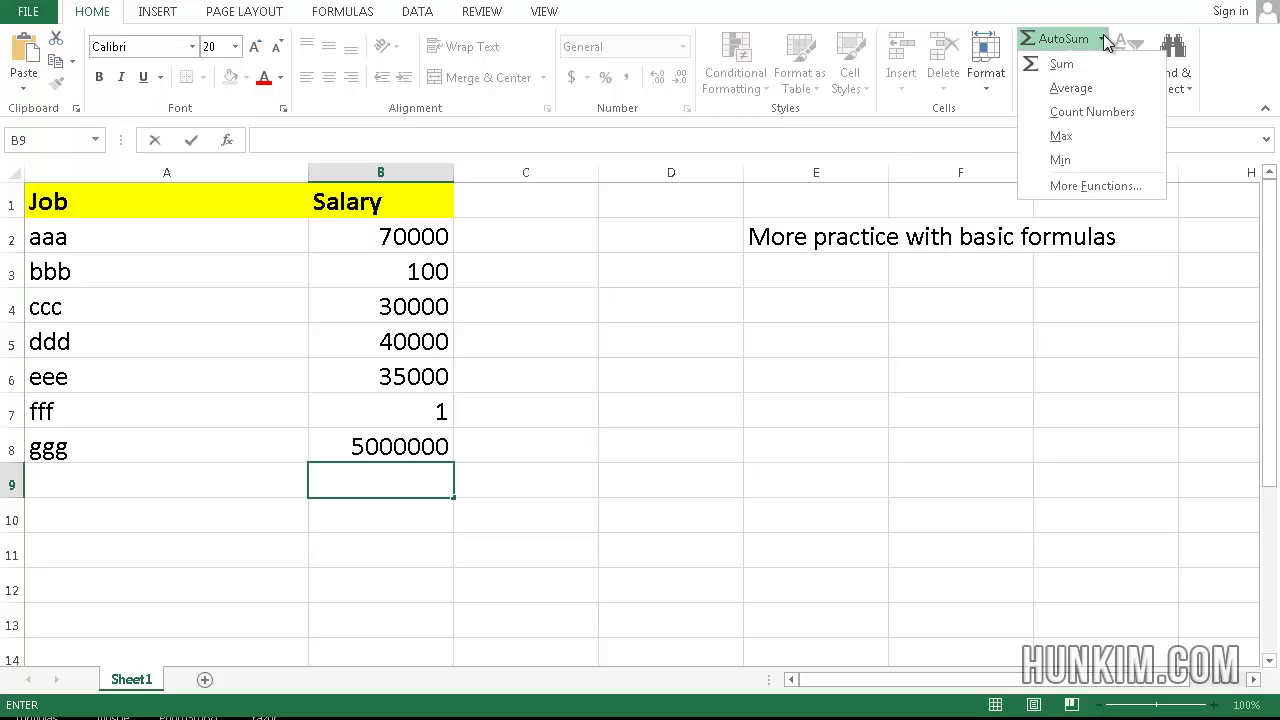
left_click(1070, 88)
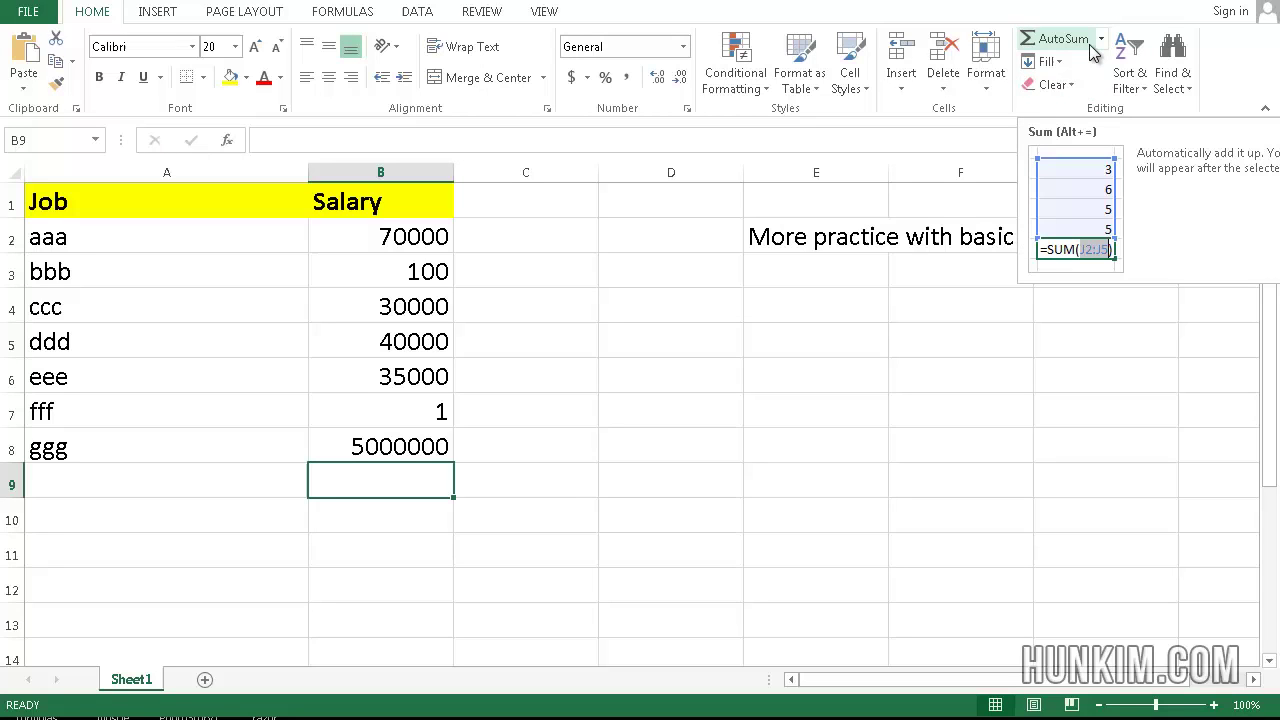
left_click(1100, 39)
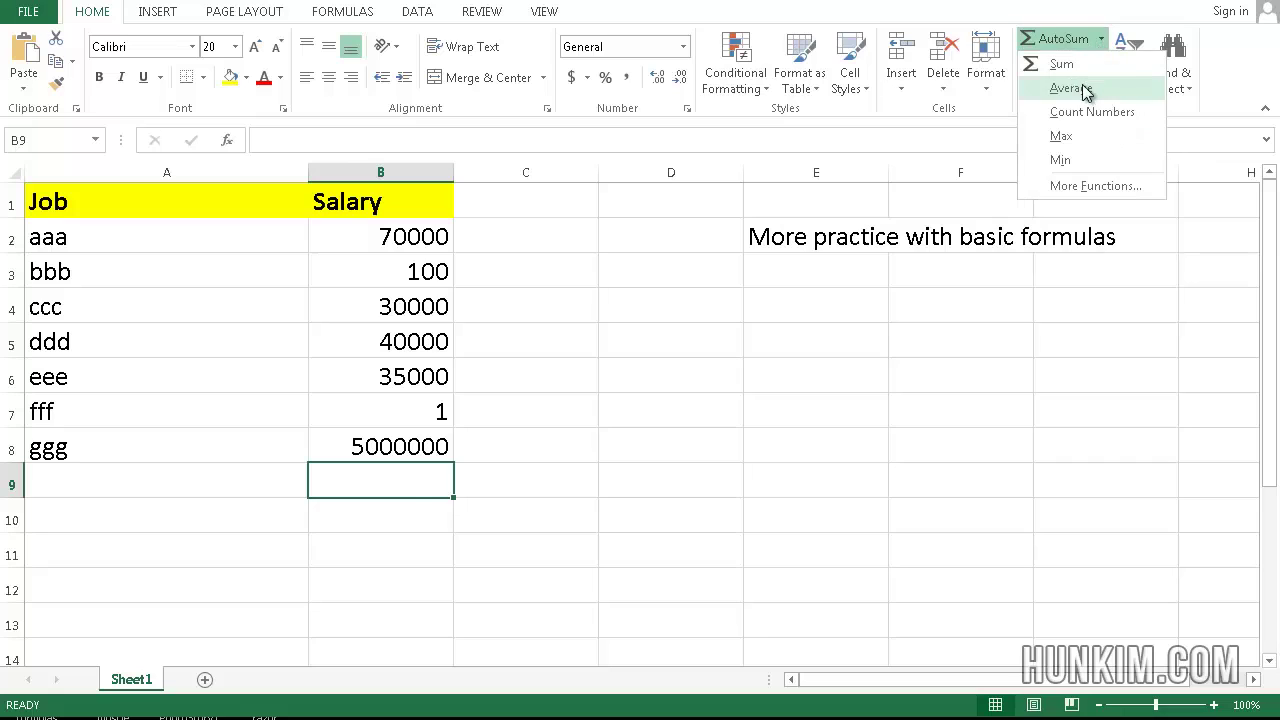
left_click(1068, 88)
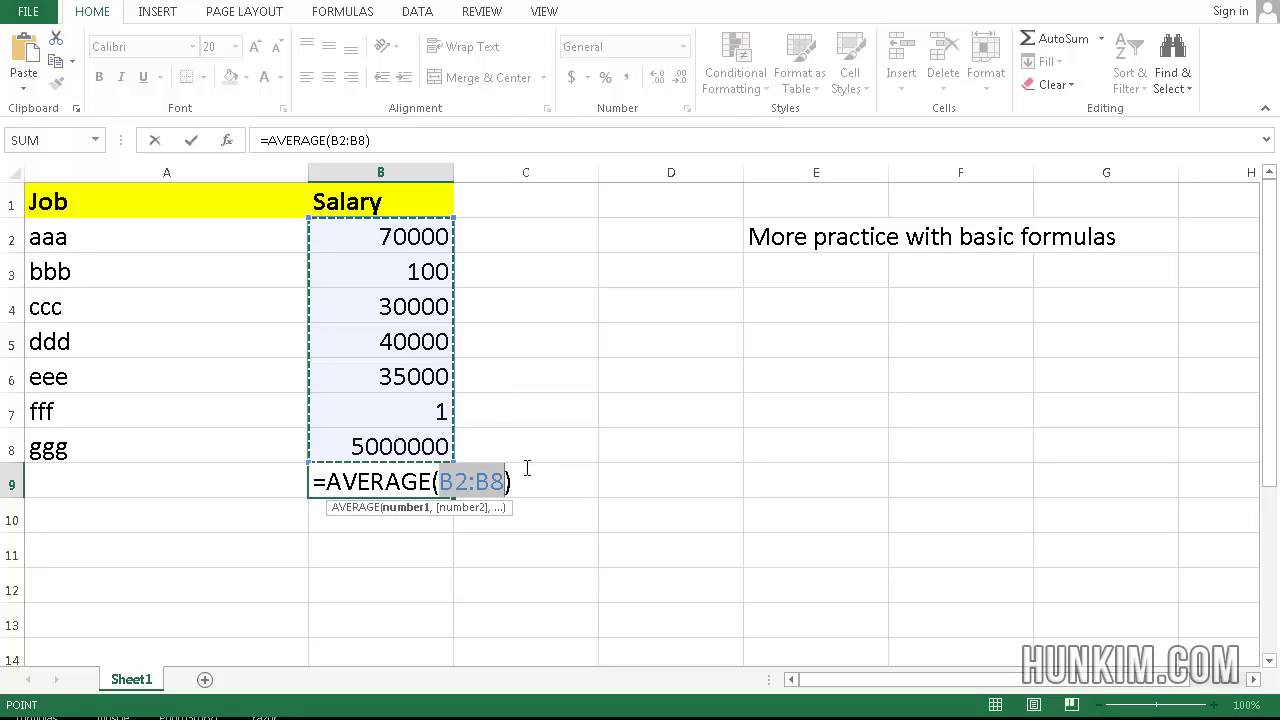
key("Return")
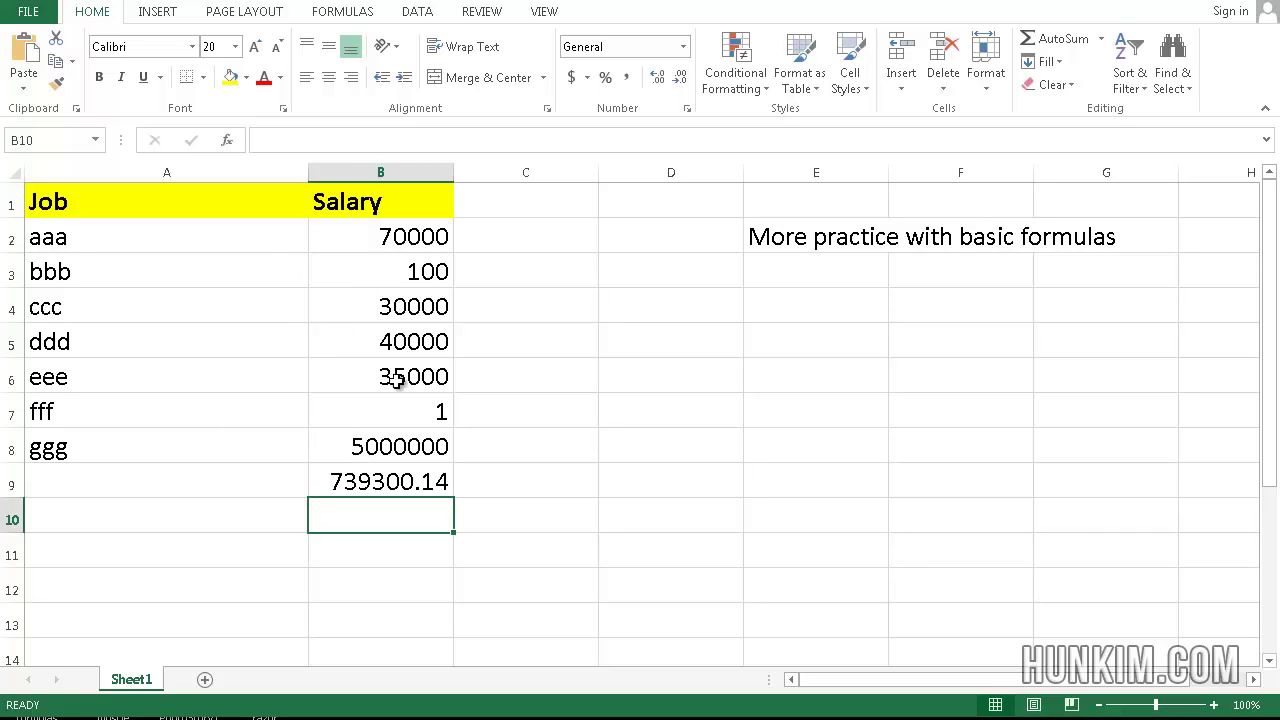
left_click(265, 484)
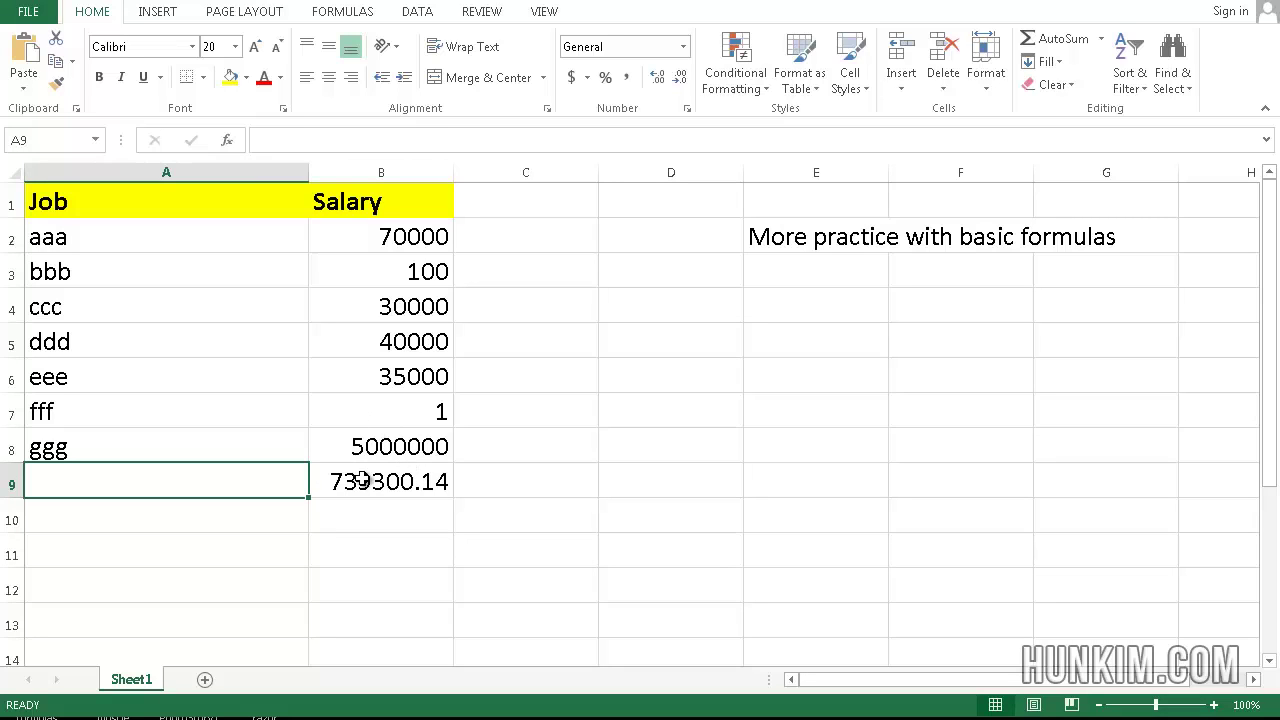
left_click(494, 453)
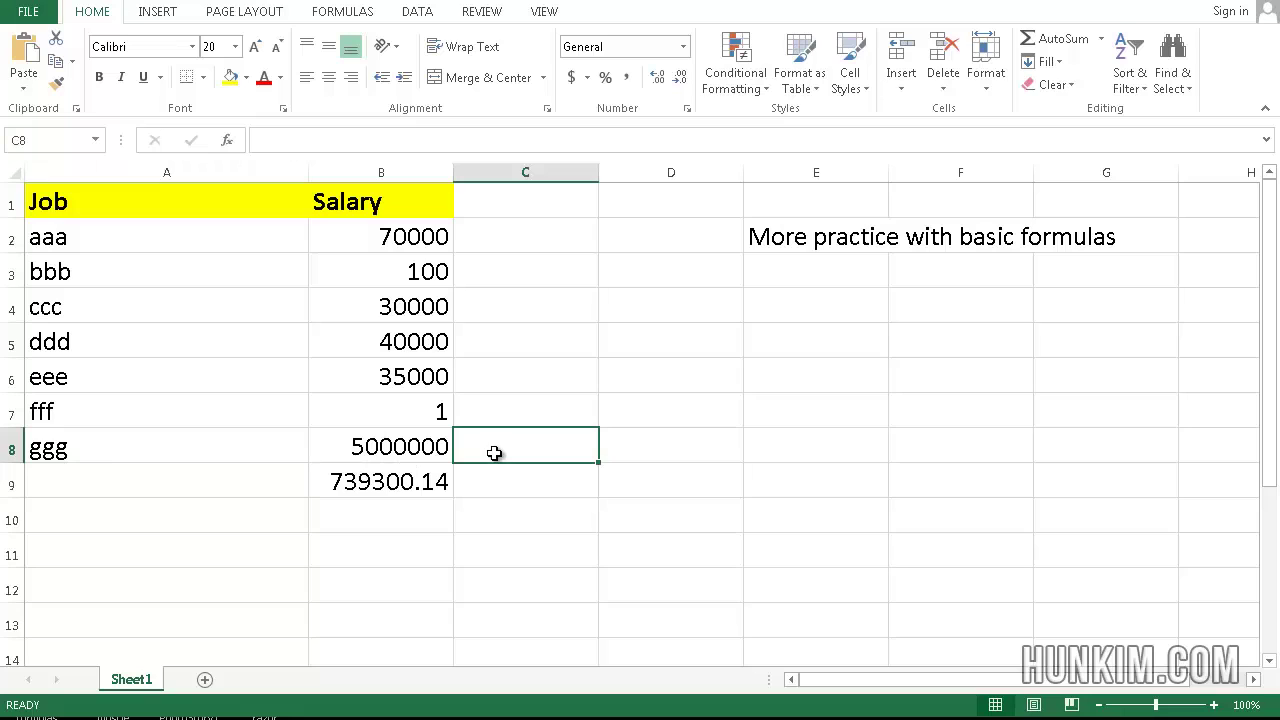
left_click(424, 450)
left_click(370, 481)
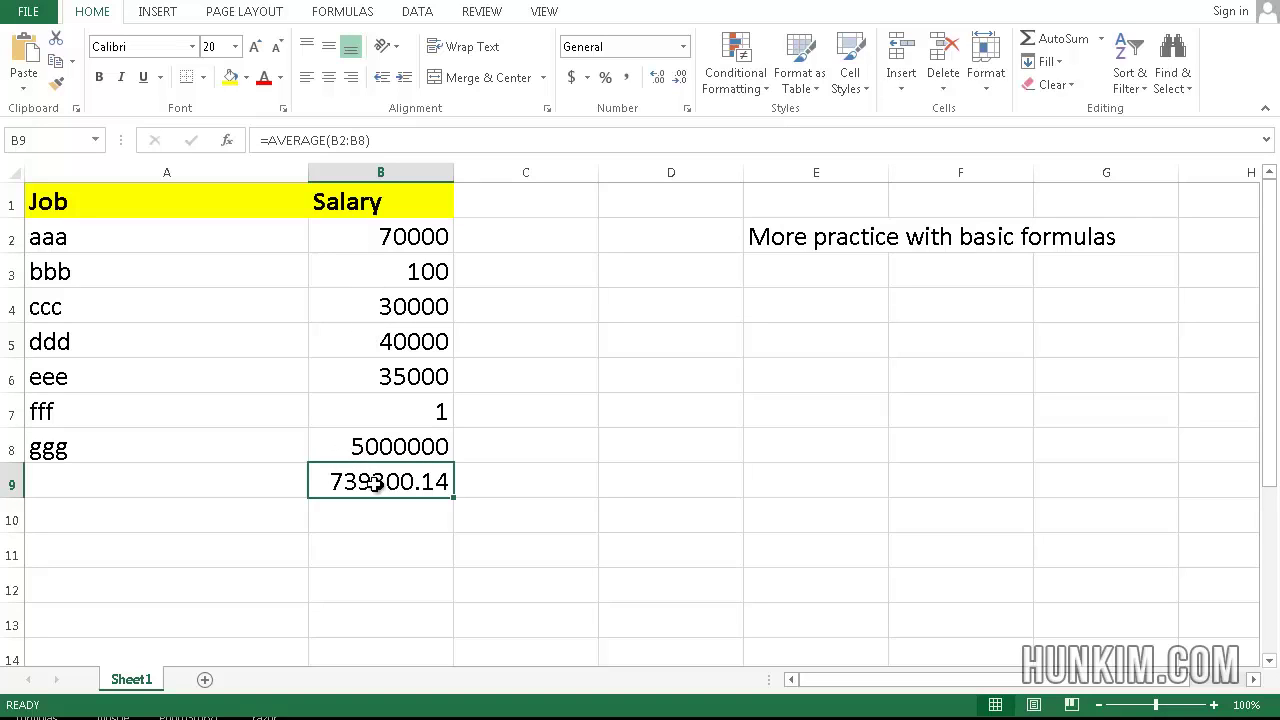
type("=median(")
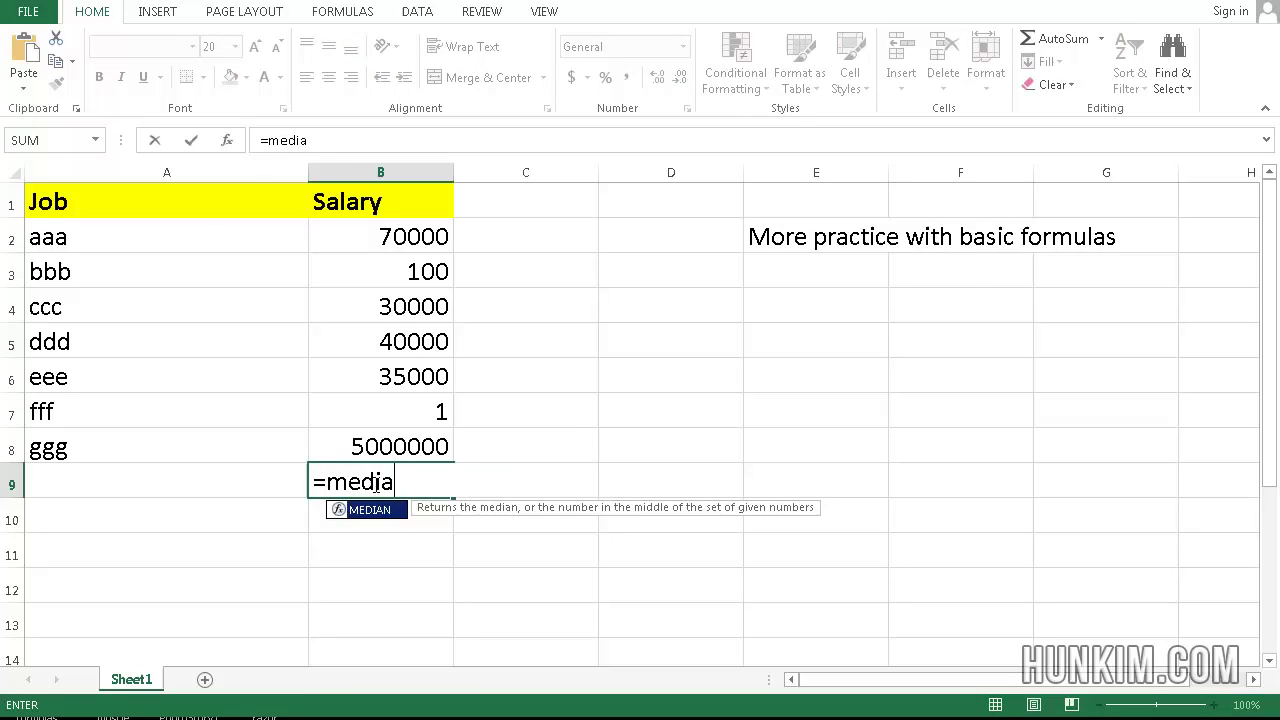
left_click(386, 228)
left_click_drag(386, 228, 408, 466)
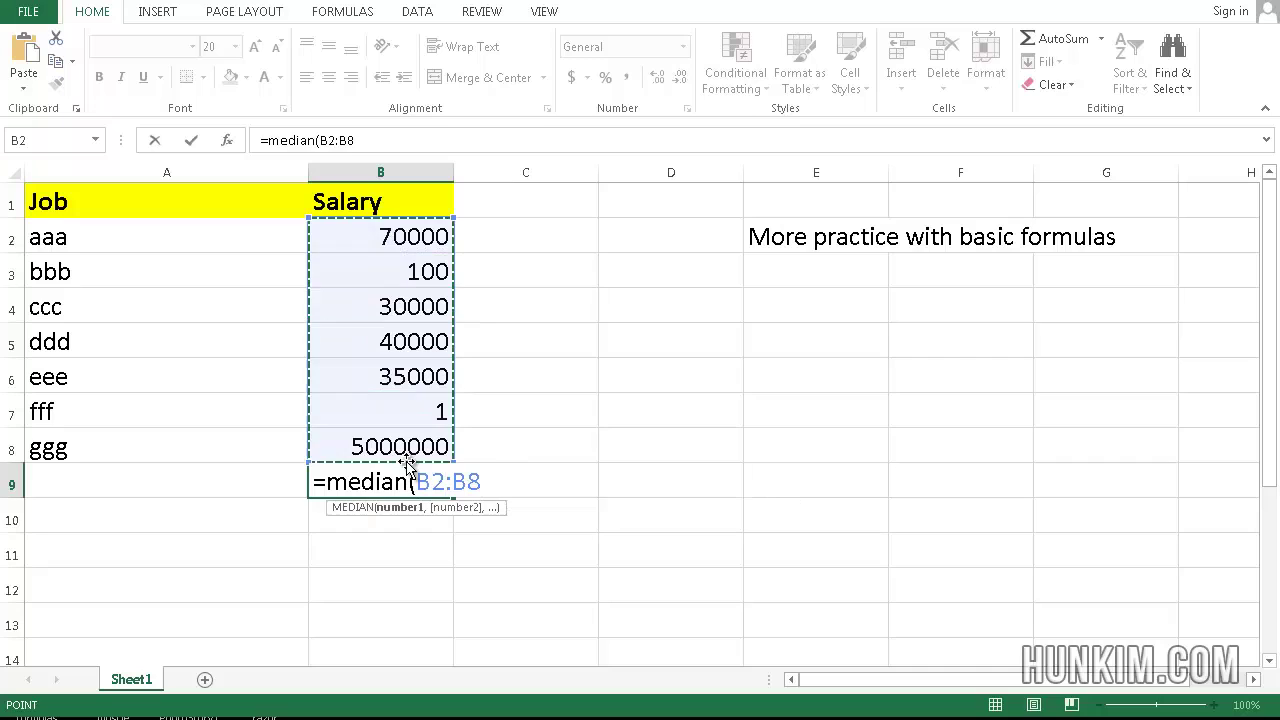
key("Return")
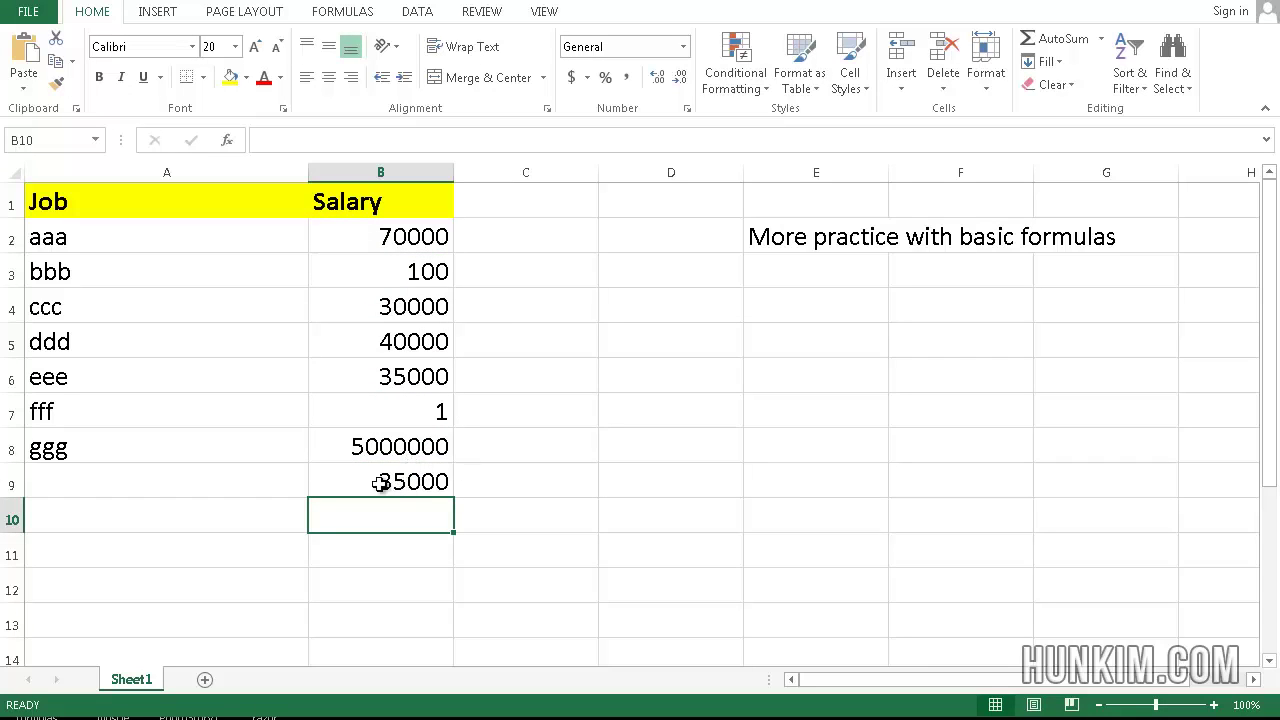
left_click(381, 485)
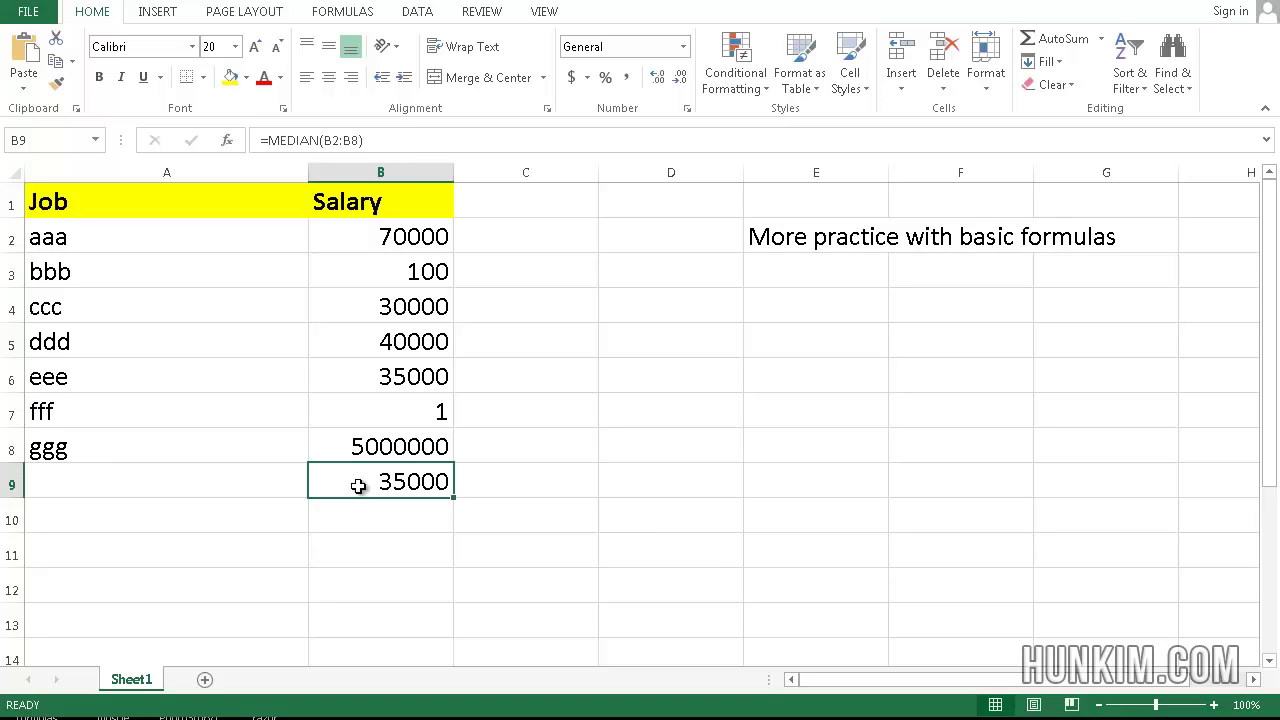
key("Delete")
key("Return")
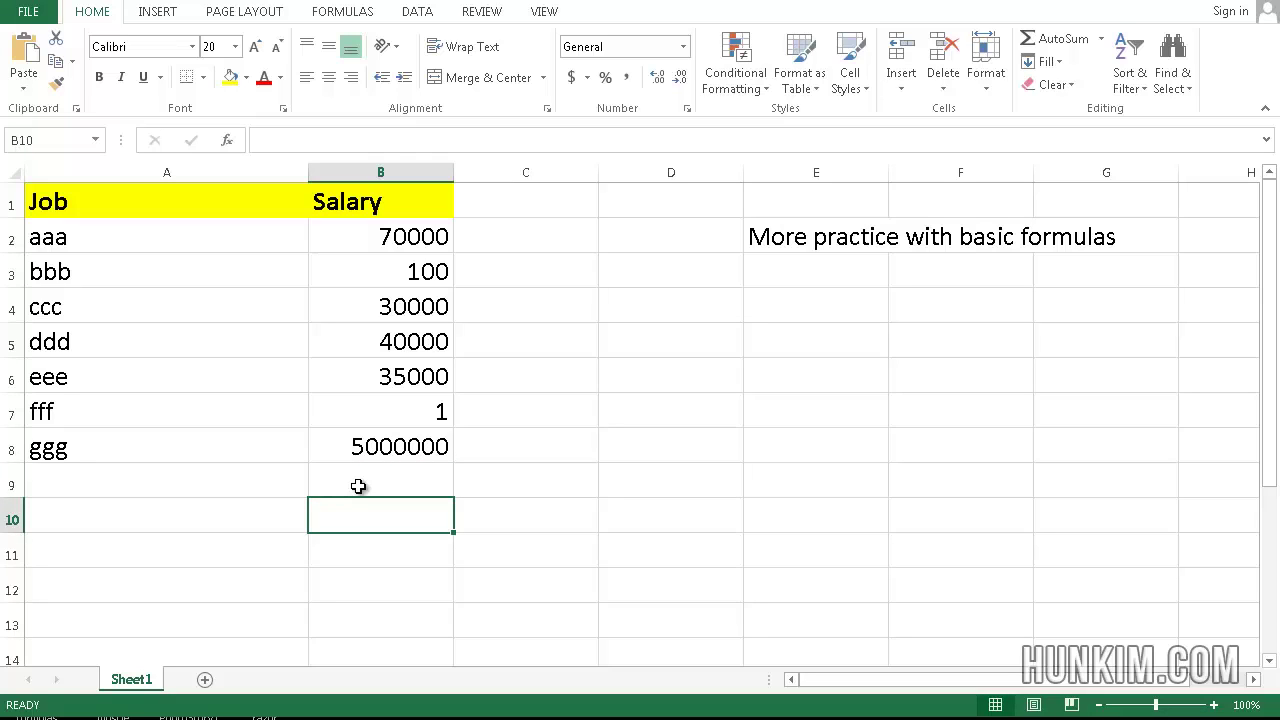
type("=")
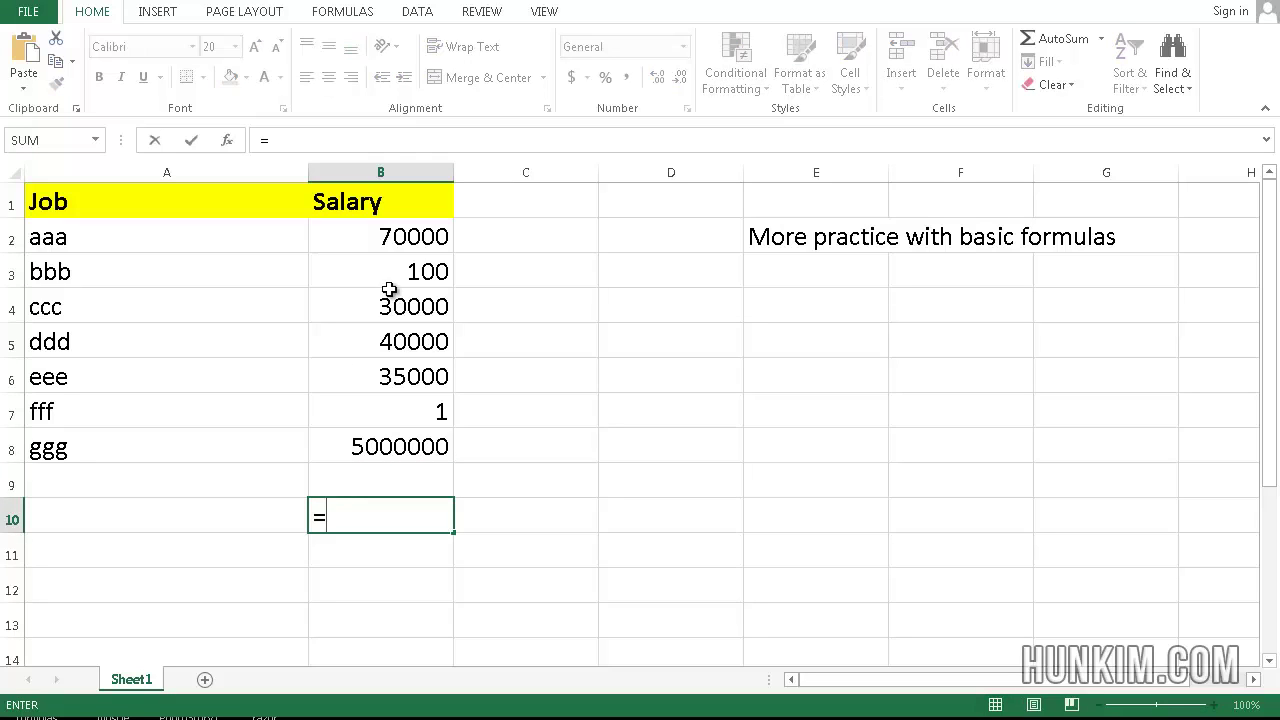
left_click(388, 234)
type("+")
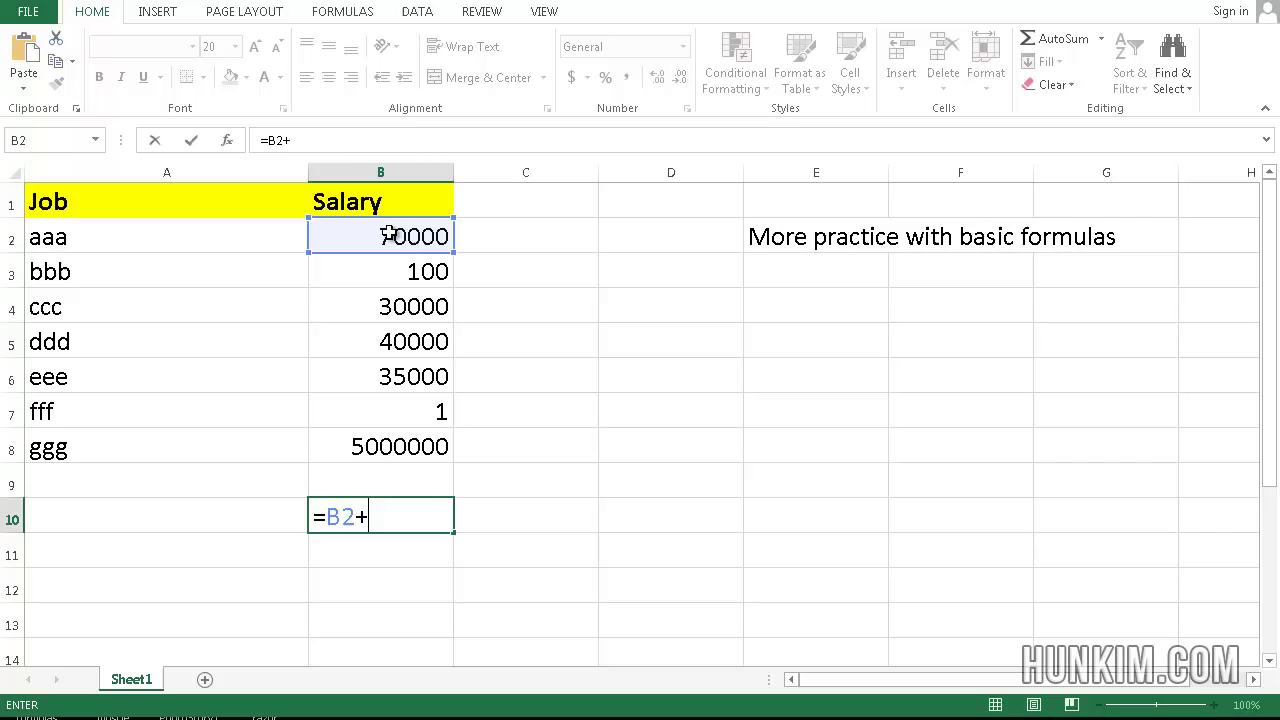
left_click(401, 268)
type("+")
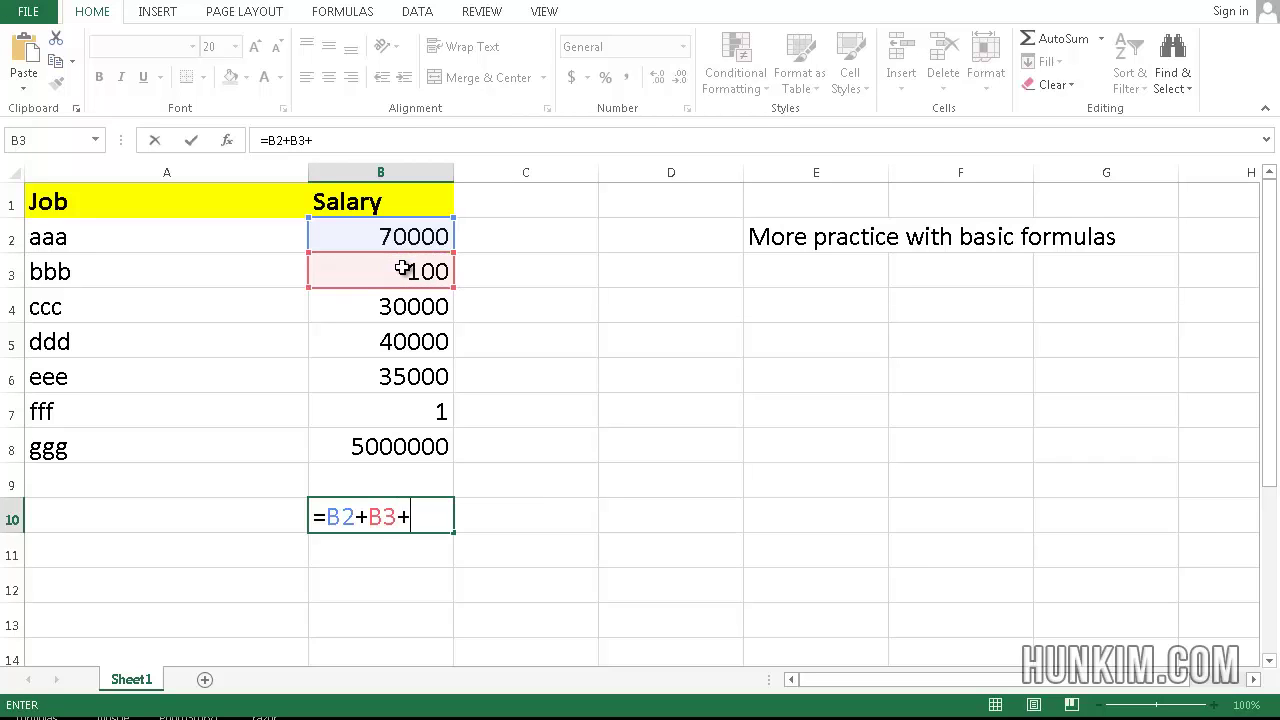
left_click(411, 298)
type("+")
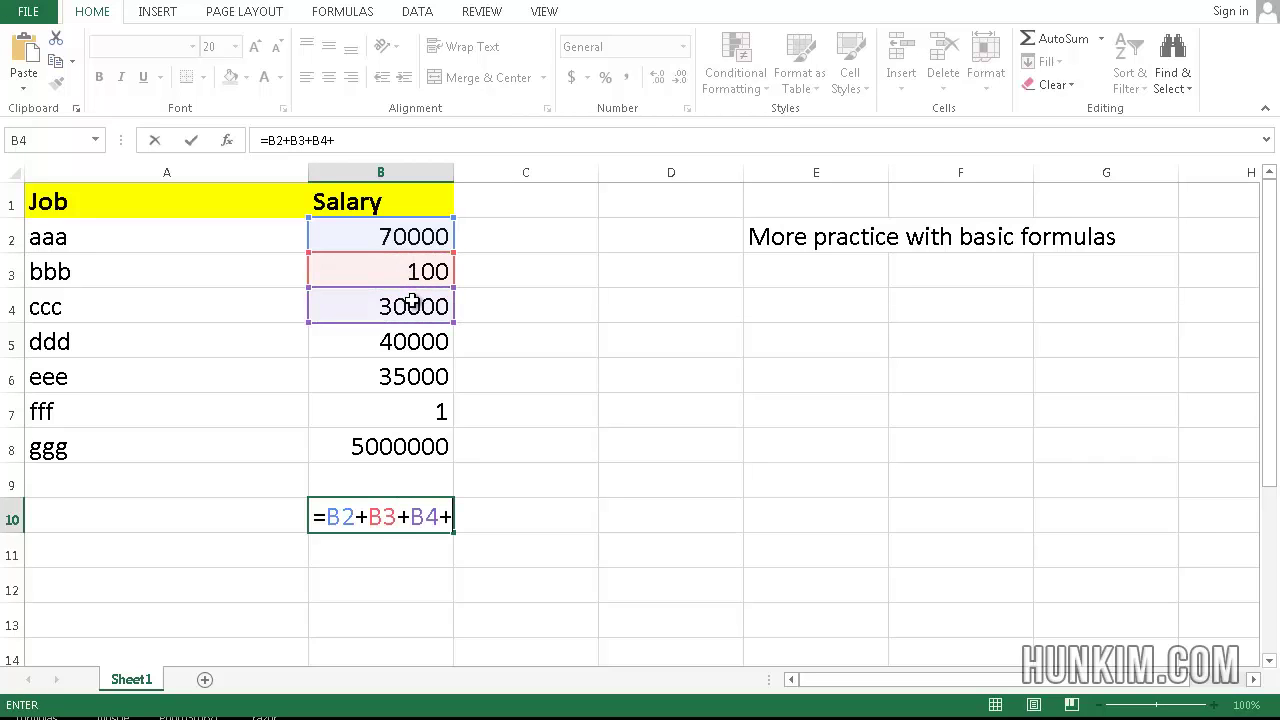
left_click(425, 341)
type("+")
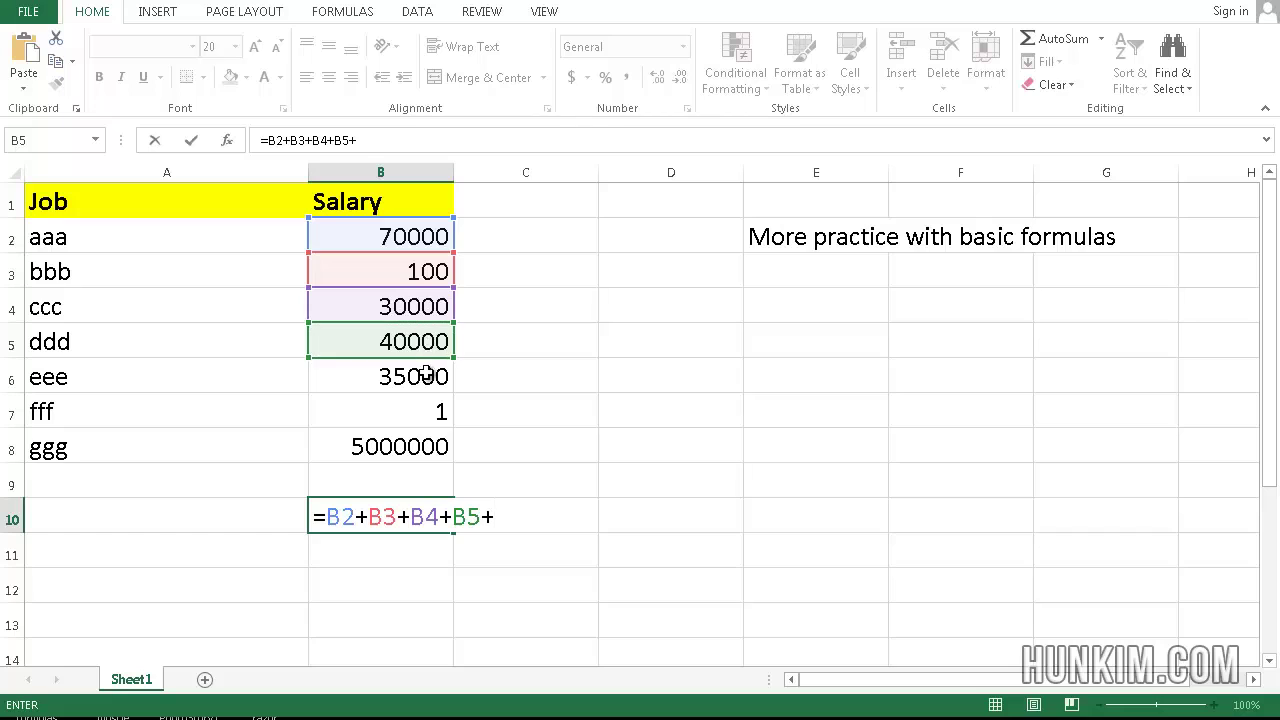
left_click(425, 373)
type("+")
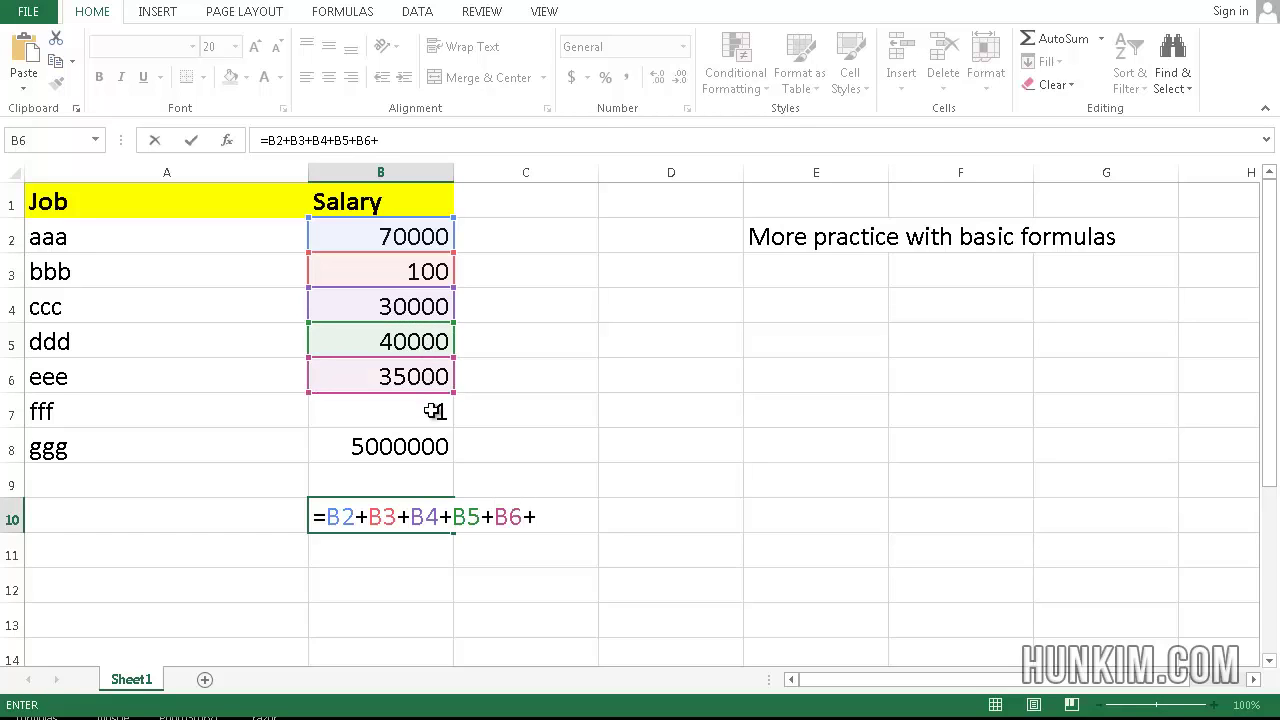
left_click(432, 410)
type("+")
left_click(428, 446)
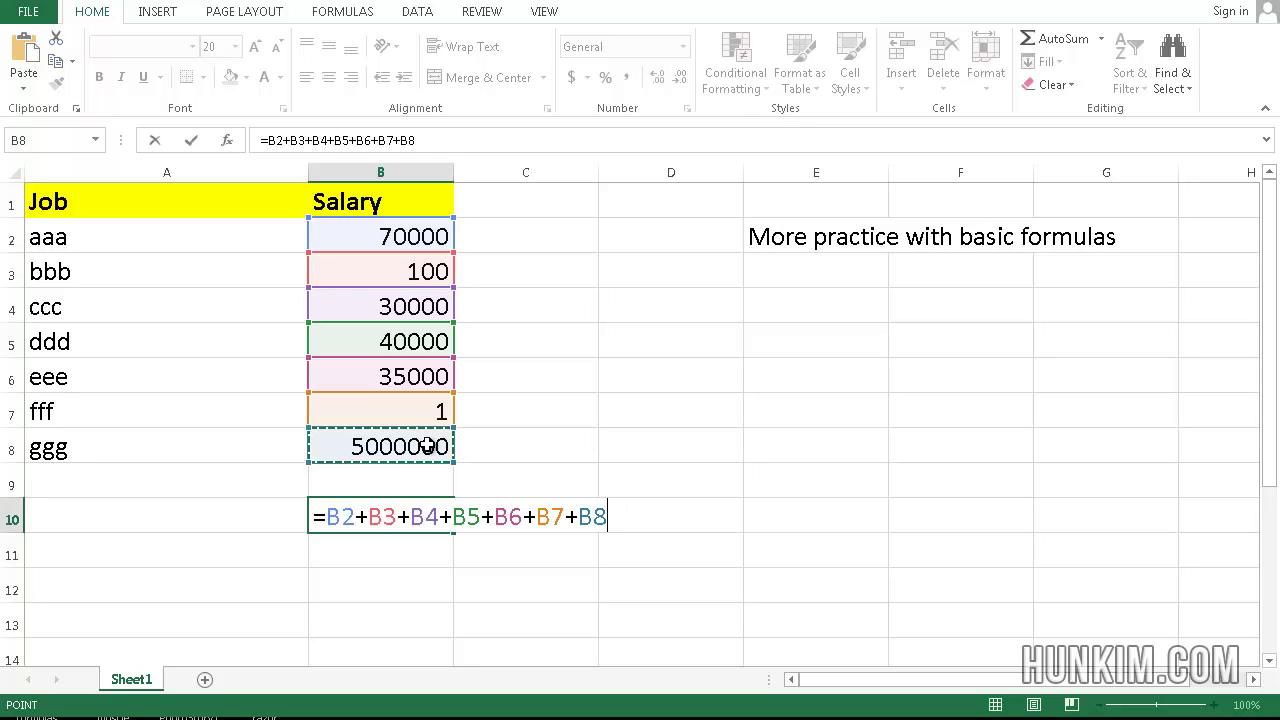
key("Return")
key("Up")
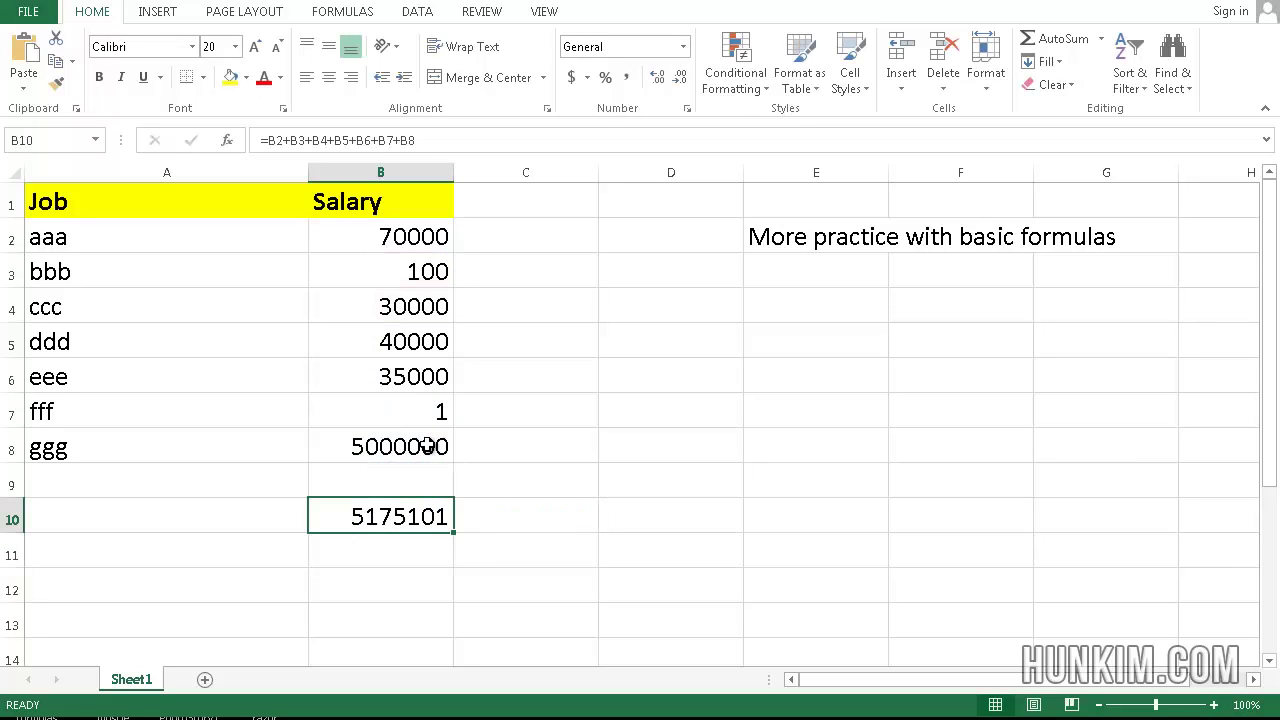
key("Delete")
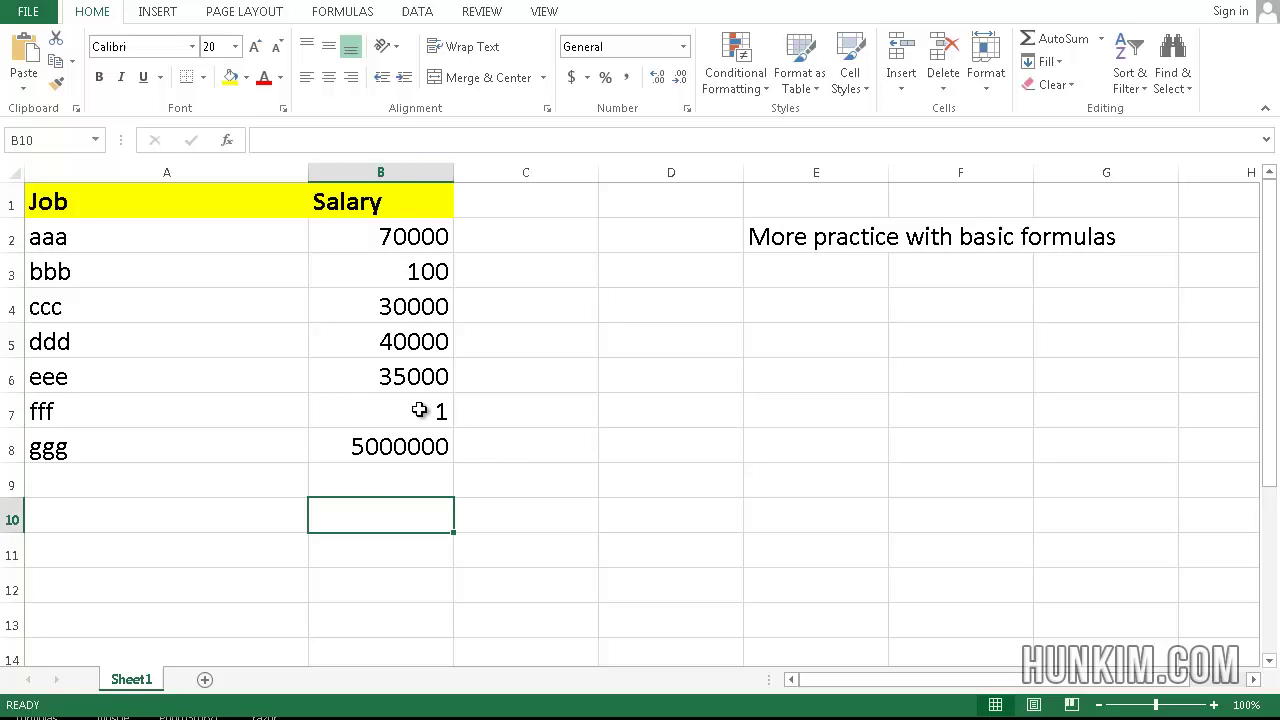
Try =SUM(B2,B3,B4) in B10, giving 100100, then clear it
type("=sum(")
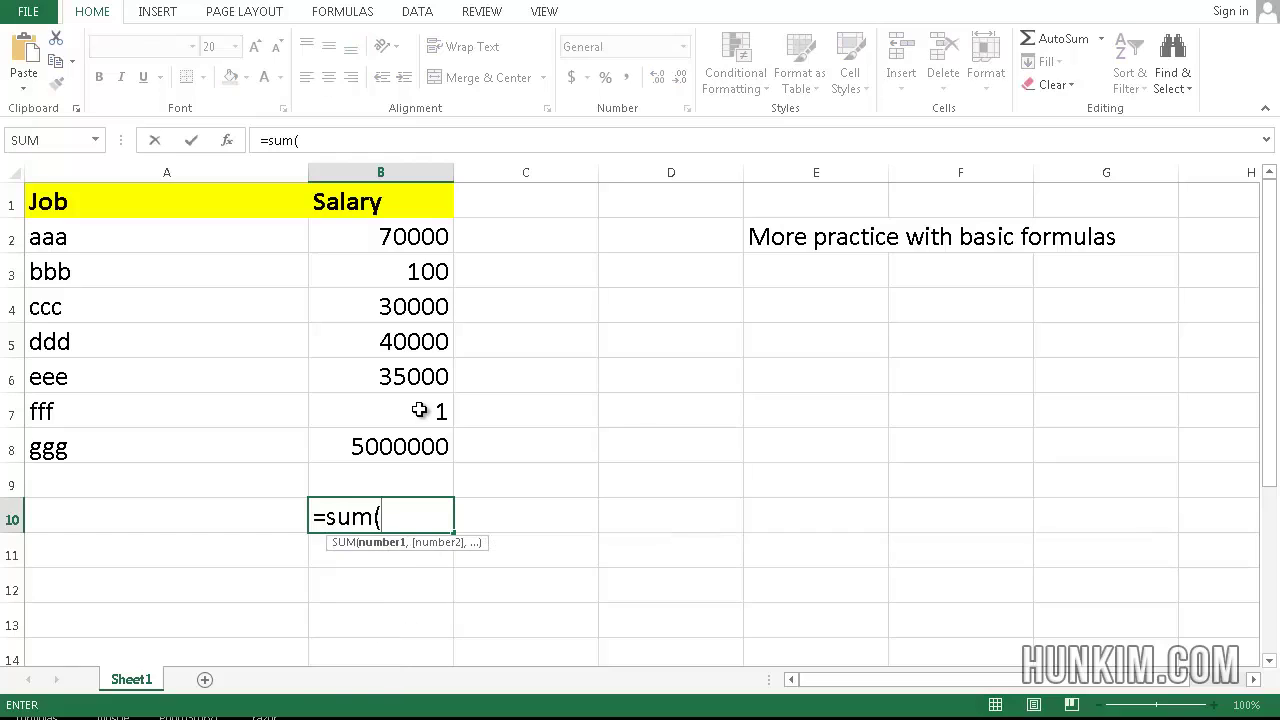
left_click(403, 239)
type(",")
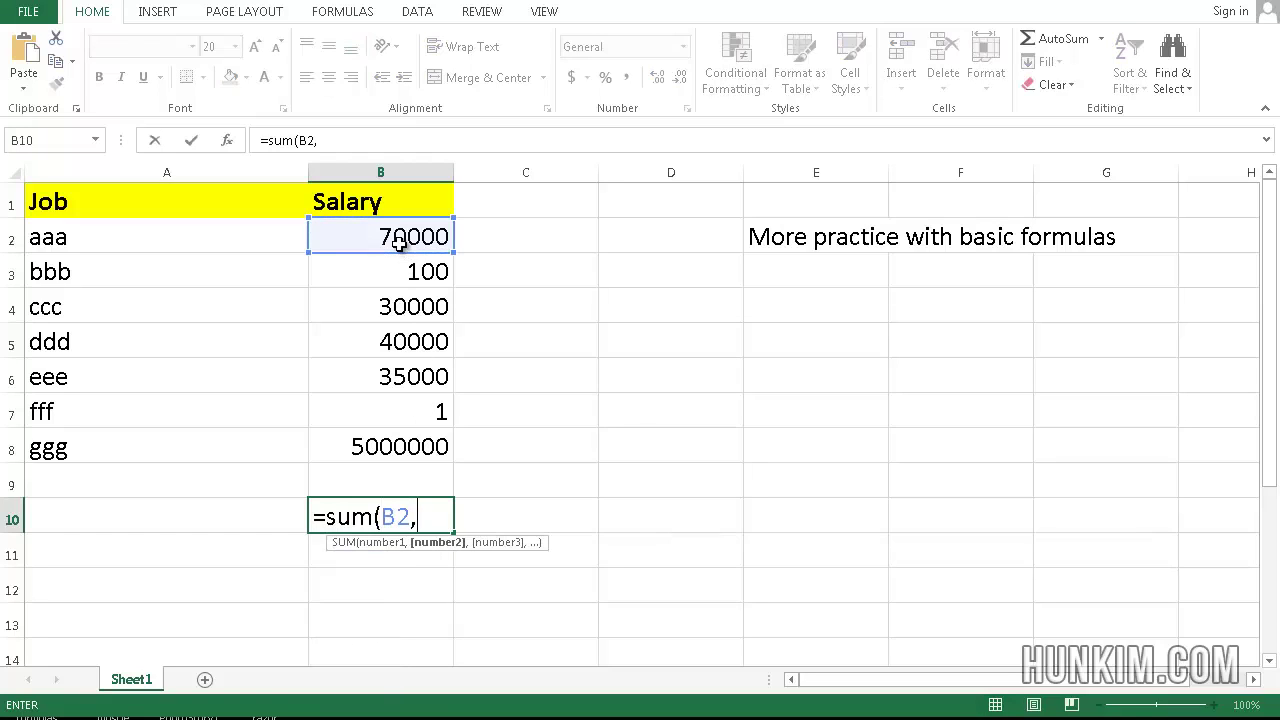
left_click(407, 271)
type(",")
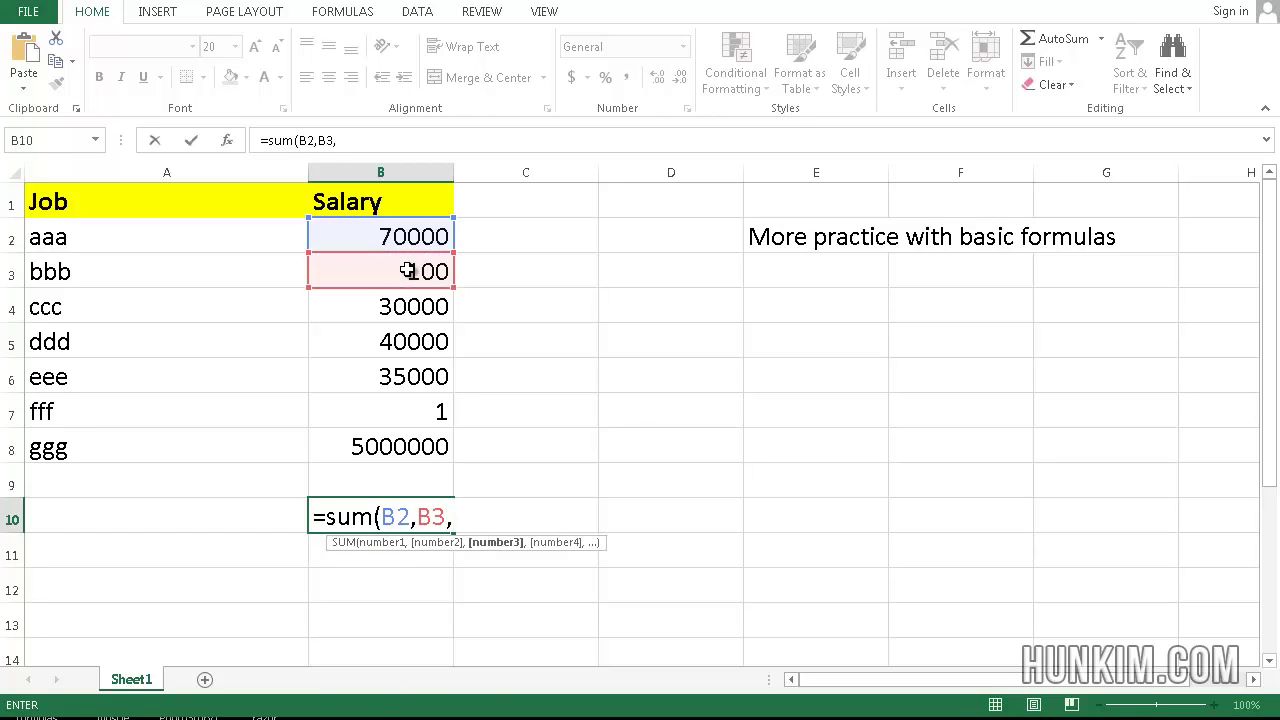
left_click(404, 312)
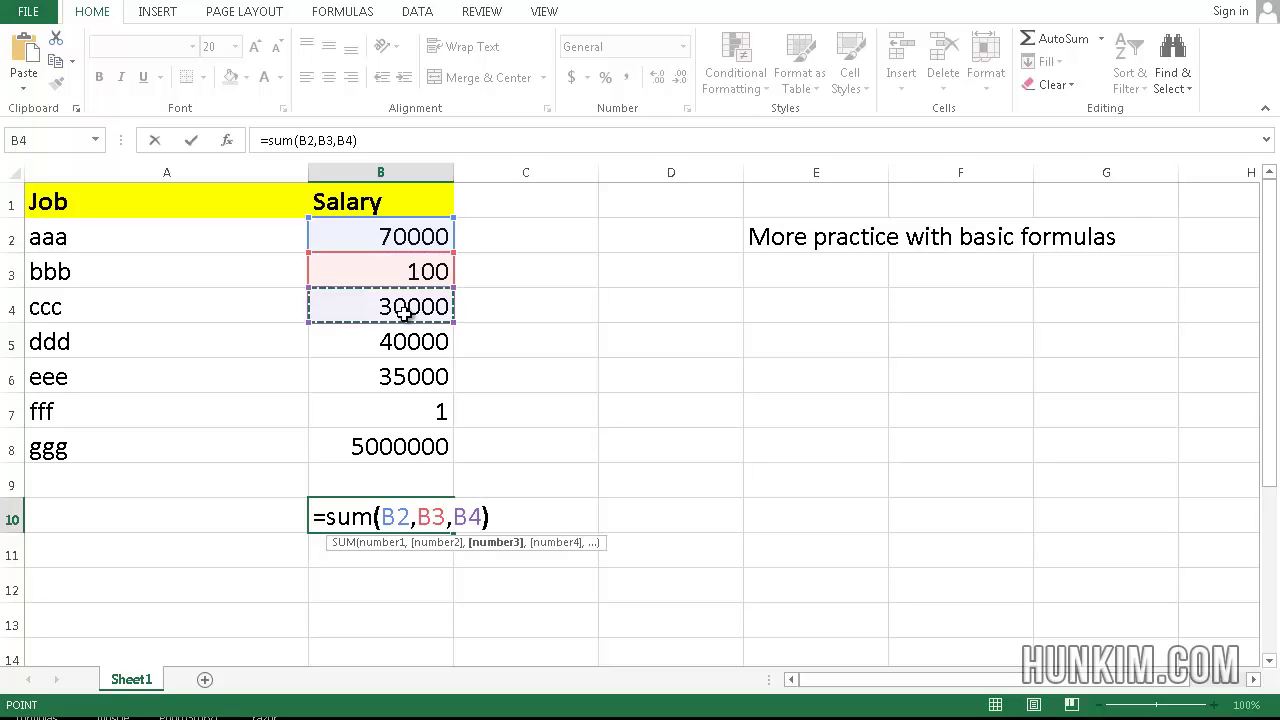
type(")")
key("Return")
key("Up")
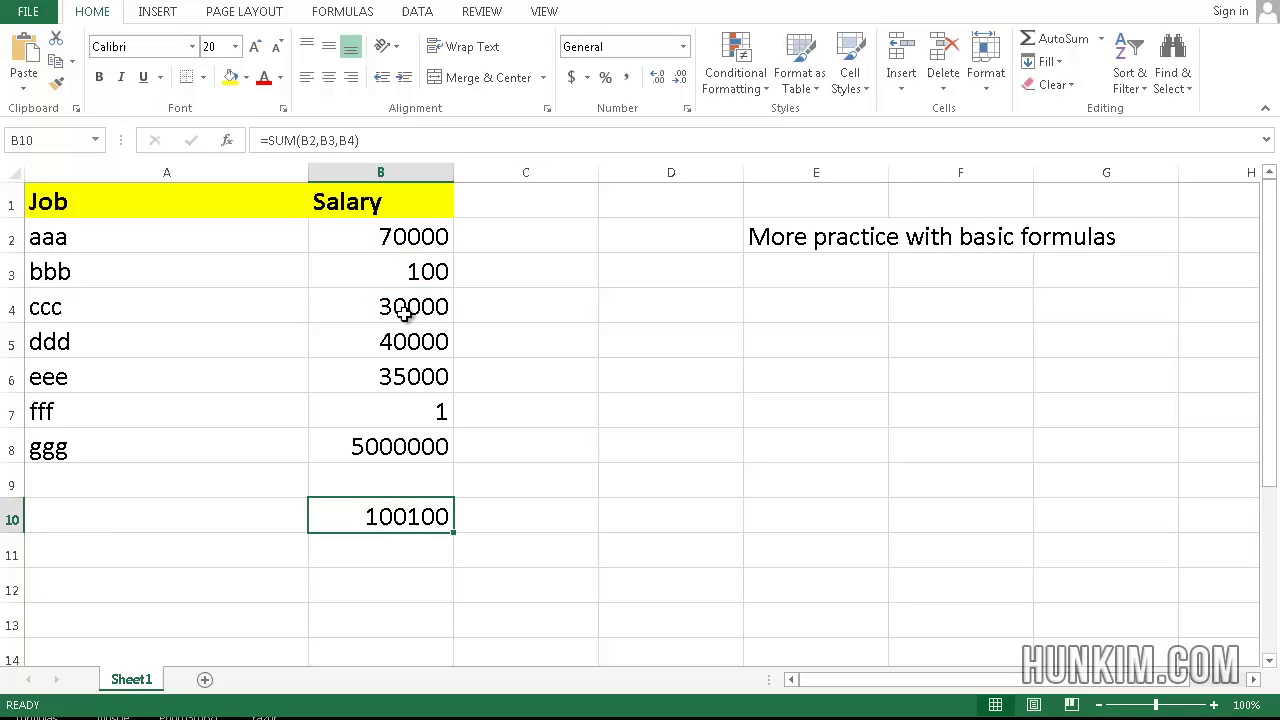
key("Delete")
Enter =SUM(B2:B8) in B10 to total 5175101
type("=sum(")
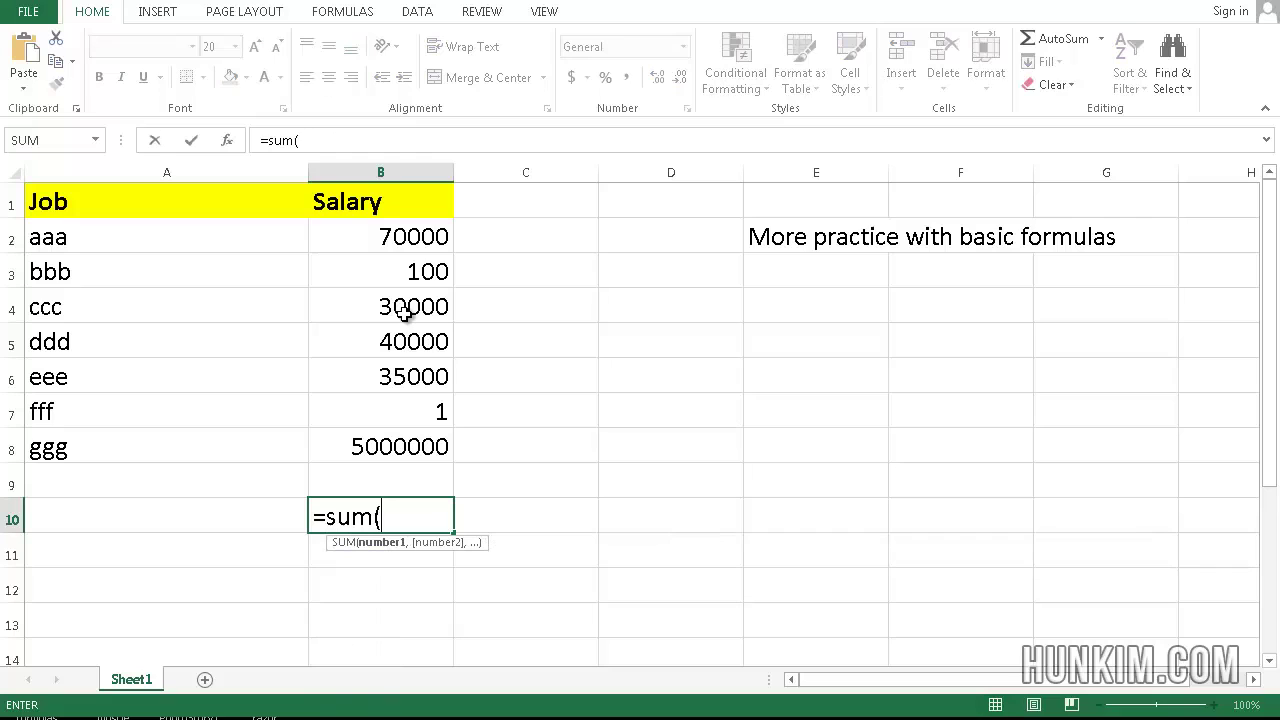
left_click_drag(396, 240, 408, 434)
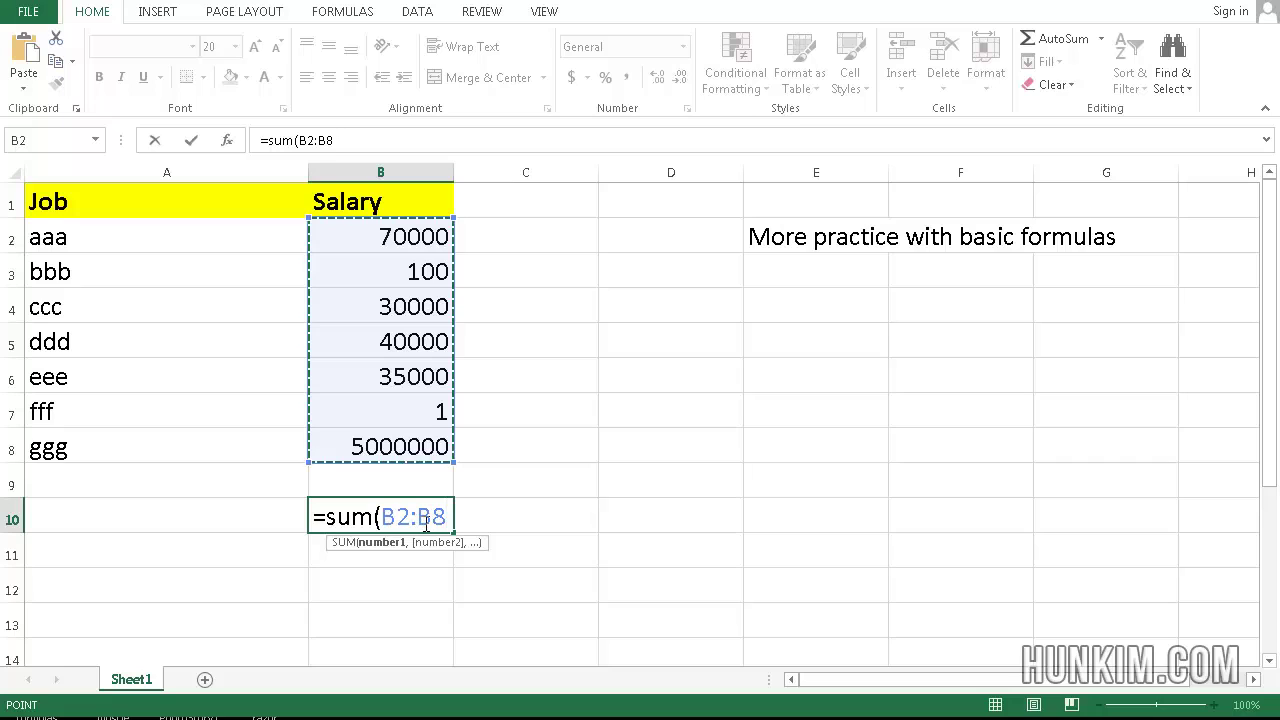
key("Return")
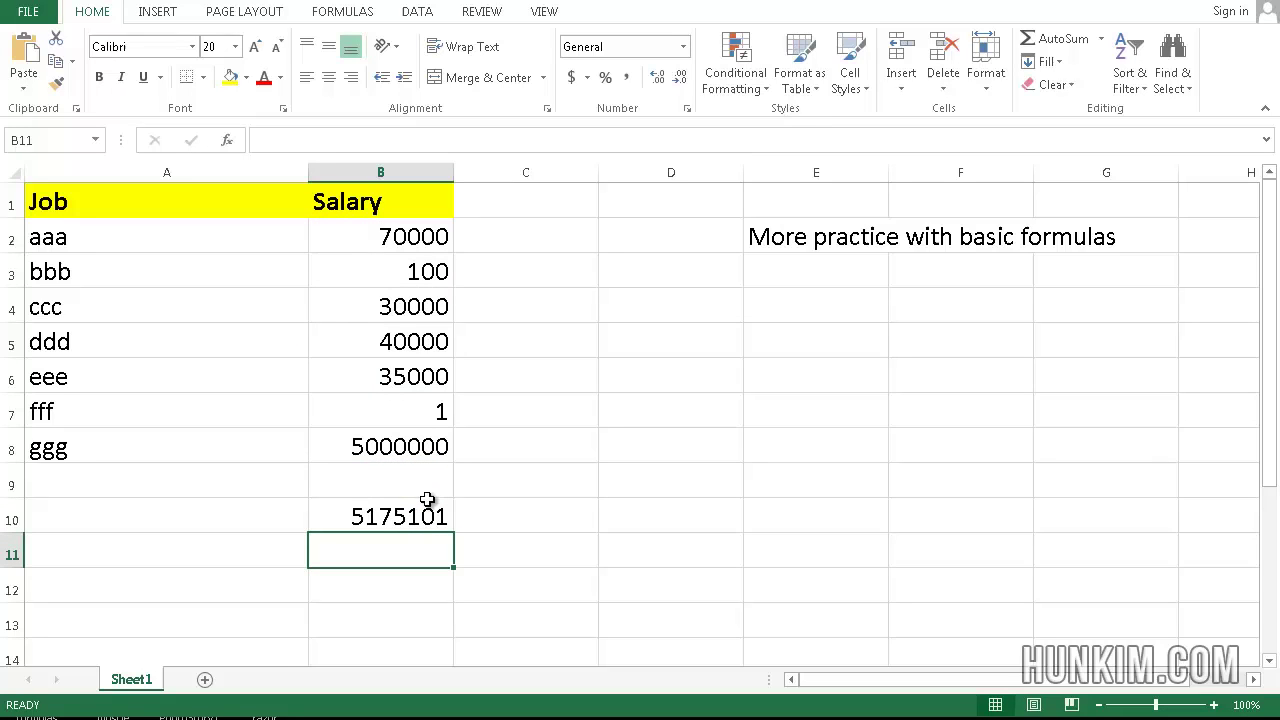
Clear the 5175101 total from B10 and end up in A10
left_click(418, 510)
key("Delete")
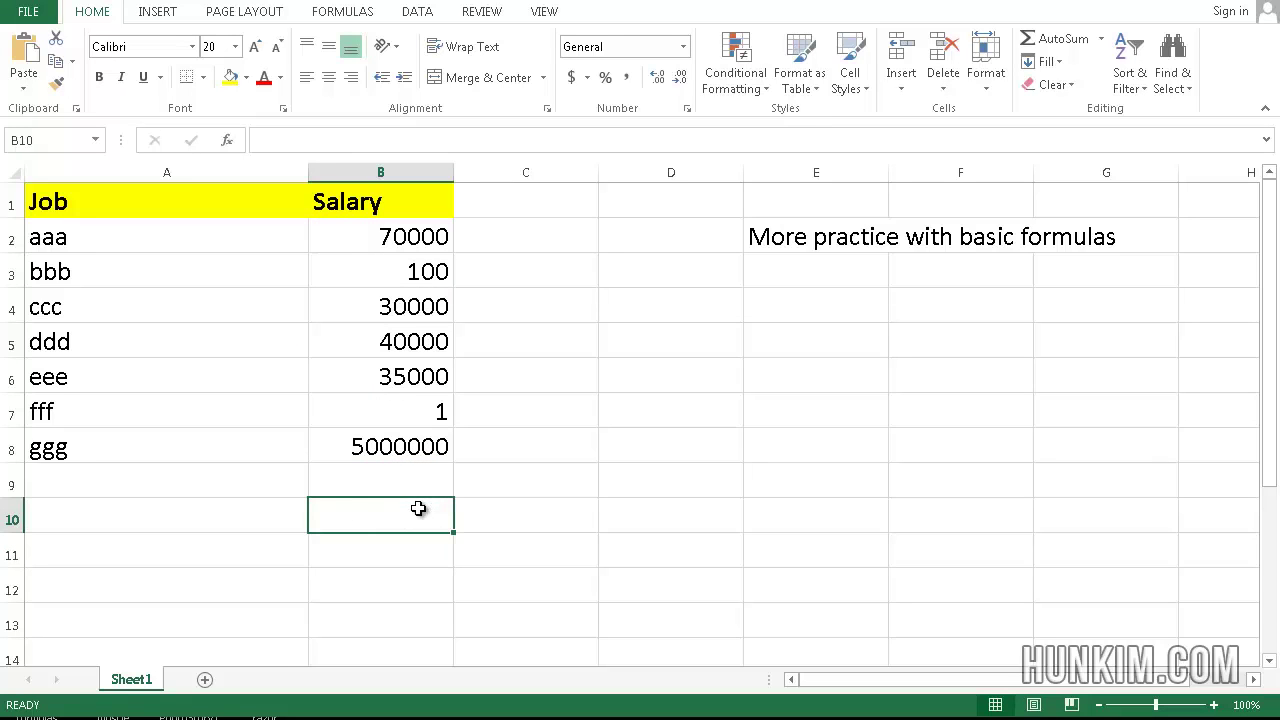
key("Left")
key("Right")
key("Up")
key("Up")
key("Up")
key("Right")
key("Up")
key("Up")
key("Up")
key("Up")
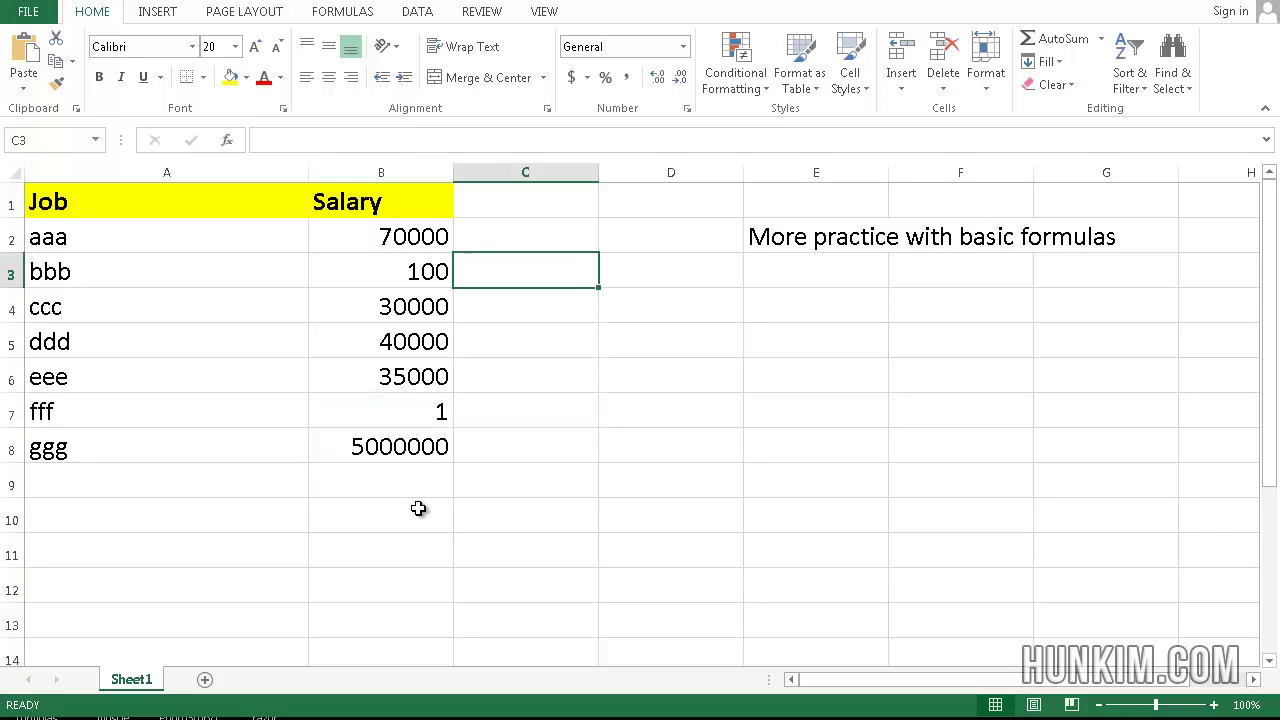
key("Up")
key("Up")
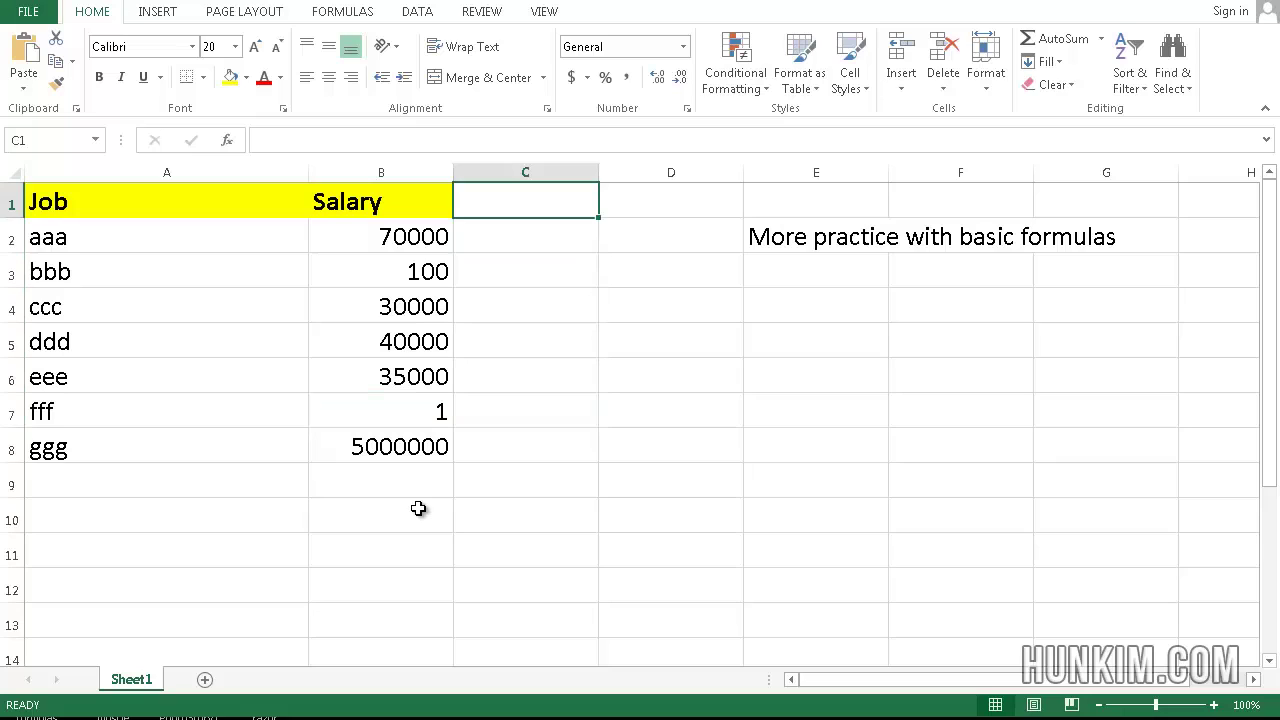
key("Down")
key("Left")
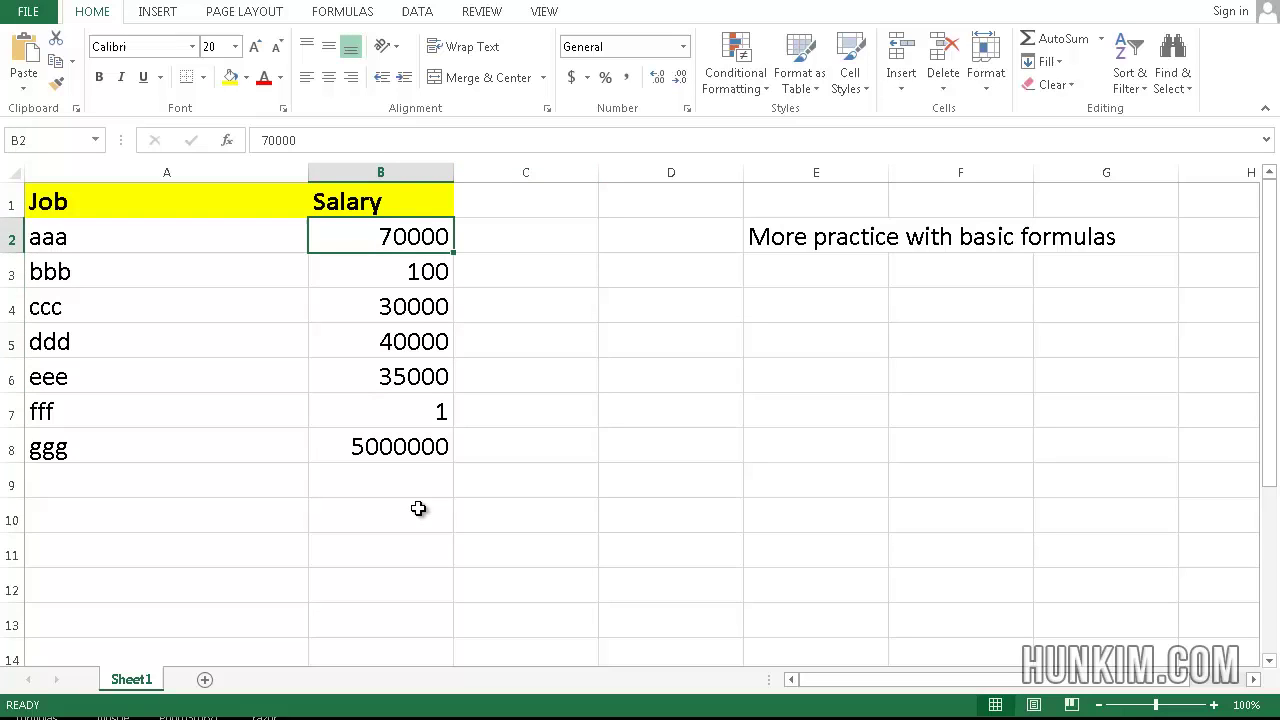
key("Down")
key("Down")
key("Down")
key("Down")
key("Down")
key("Down")
key("Down")
key("Down")
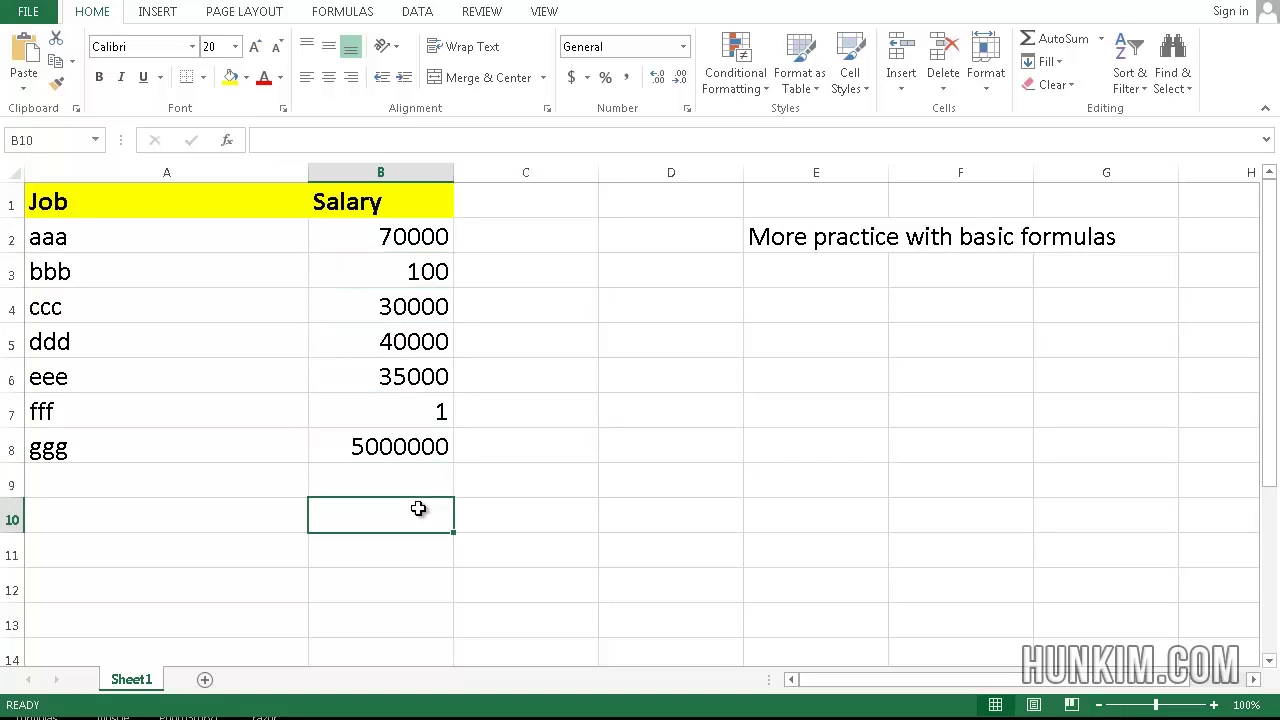
key("Left")
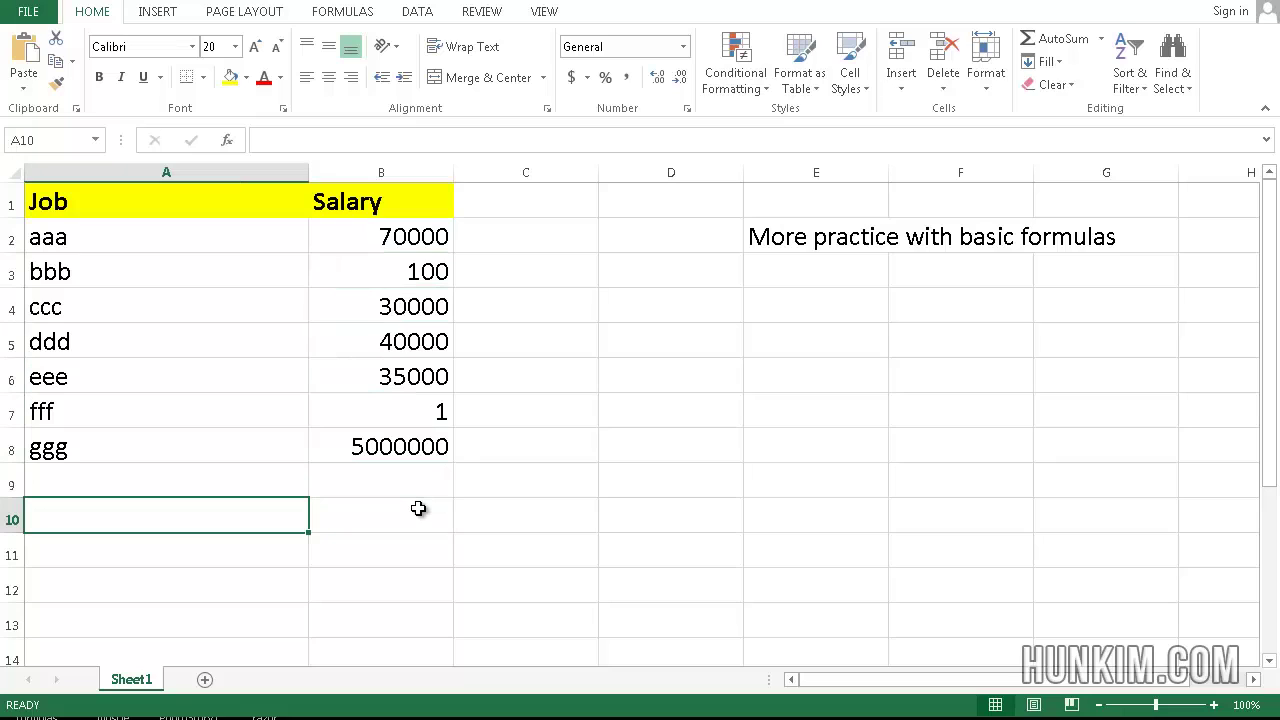
Label A10 as Cost and enter 0.99 in B10
type("Coas")
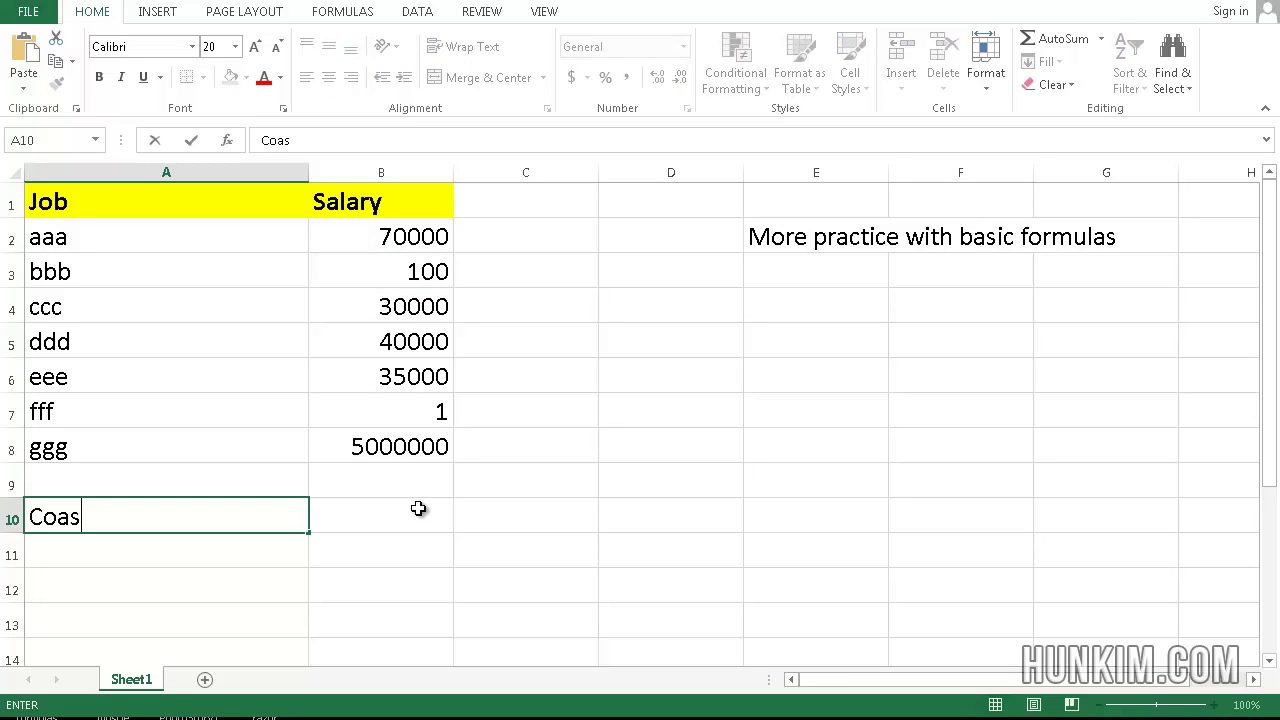
key("BackSpace")
key("BackSpace")
type("st")
key("Tab")
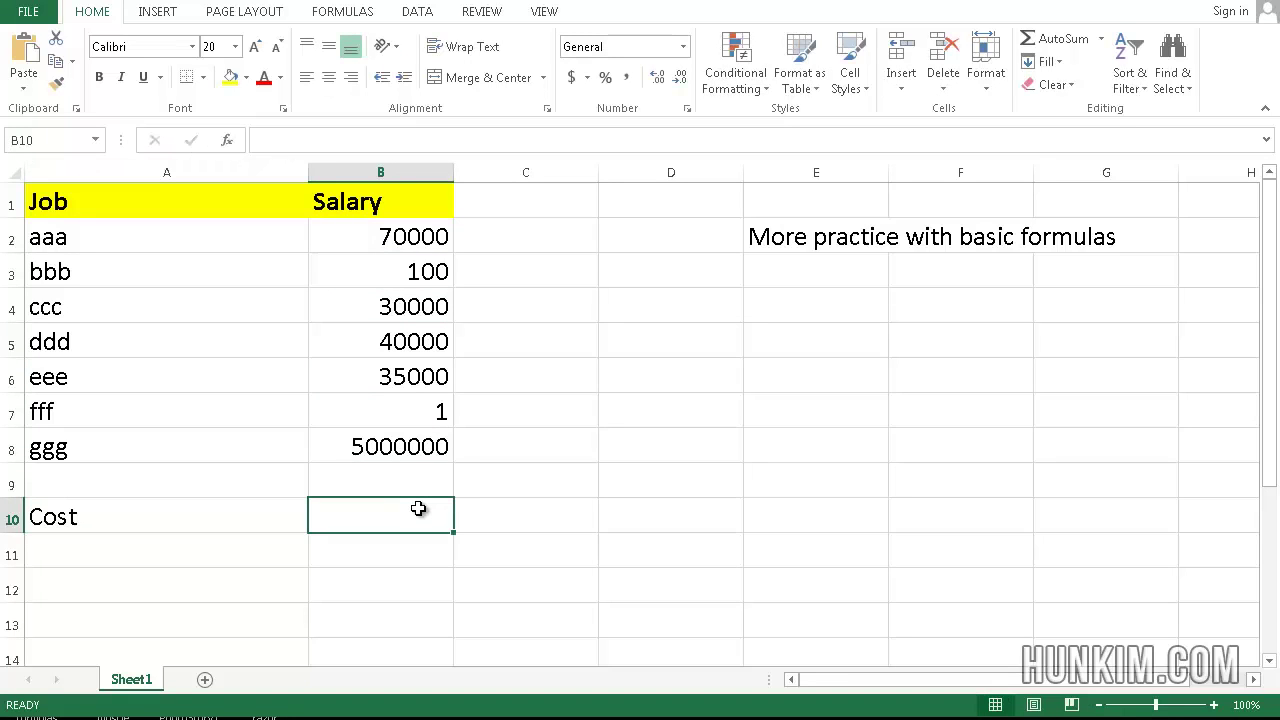
type("0.99")
key("Return")
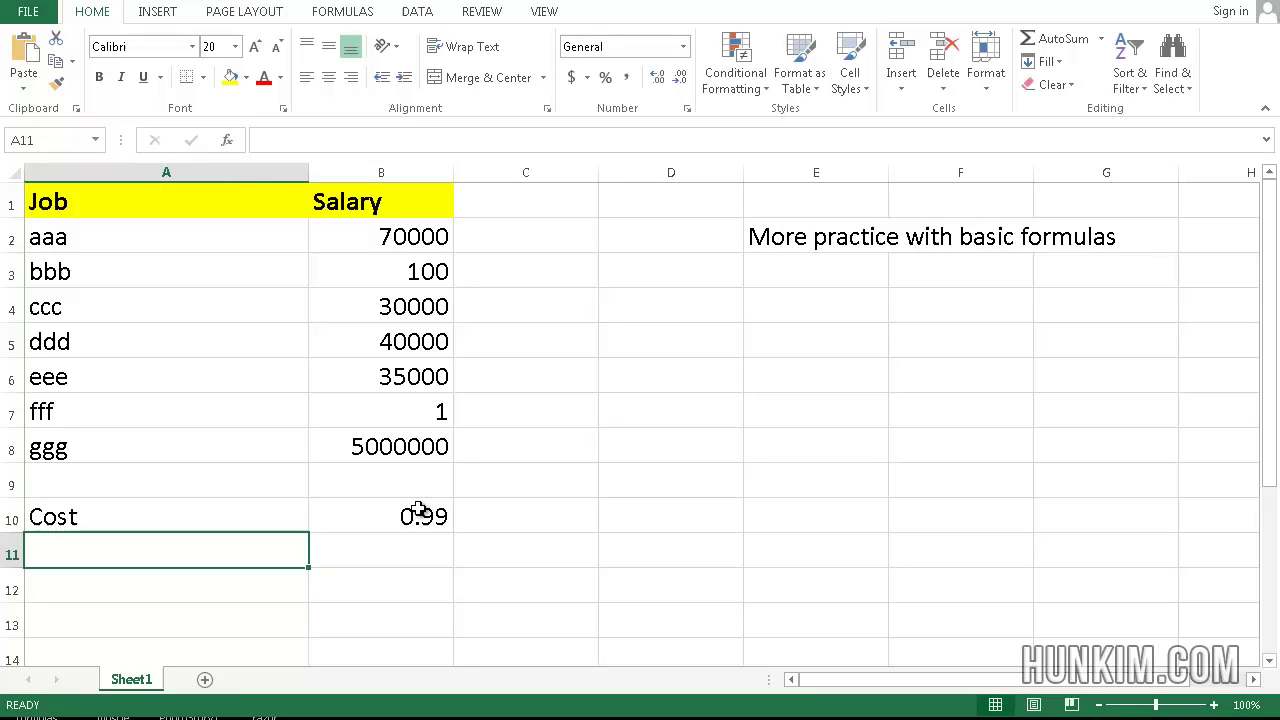
left_click(418, 510)
Add the heading tax in C9 above C10
key("Right")
key("Up")
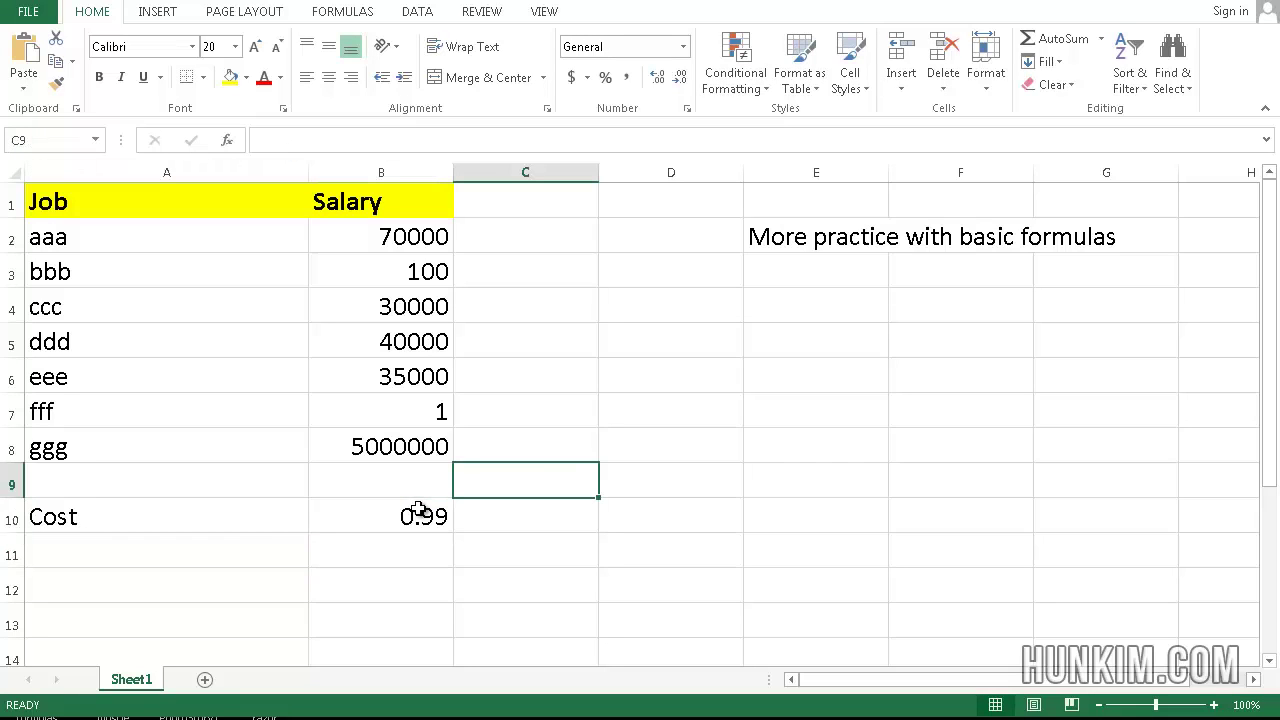
type("t")
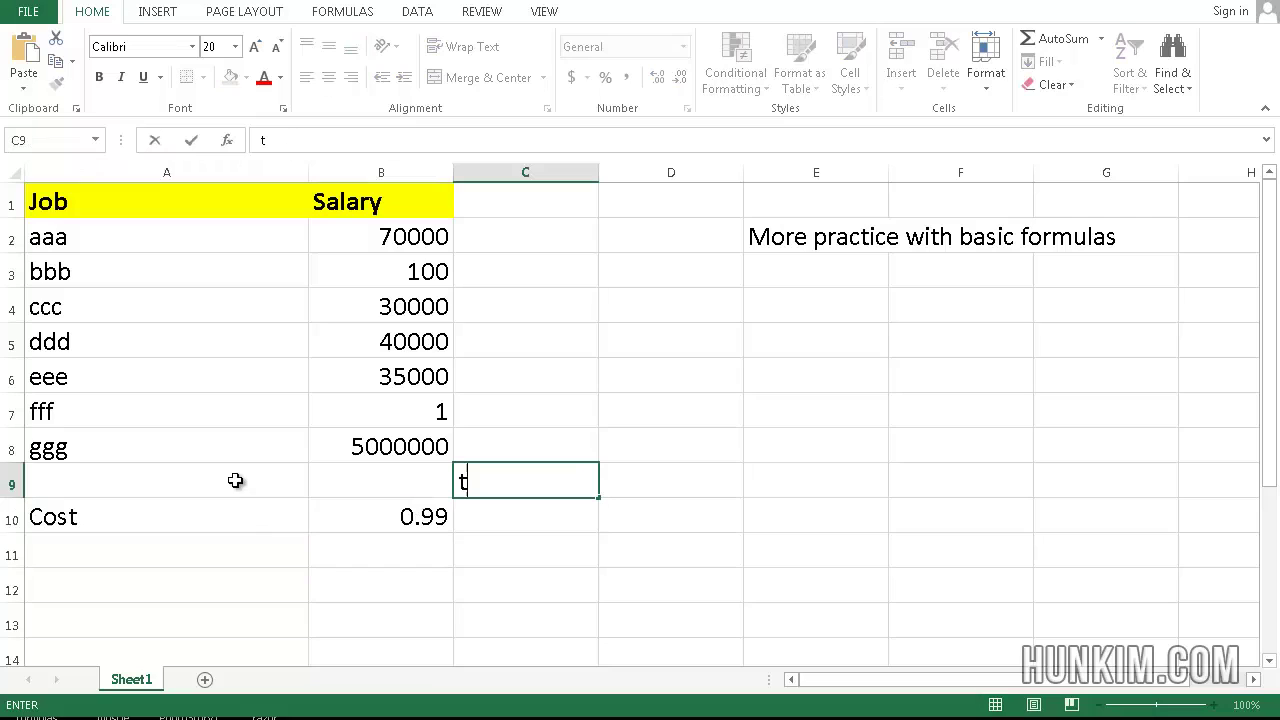
type("ax")
key("Return")
key("Up")
key("Down")
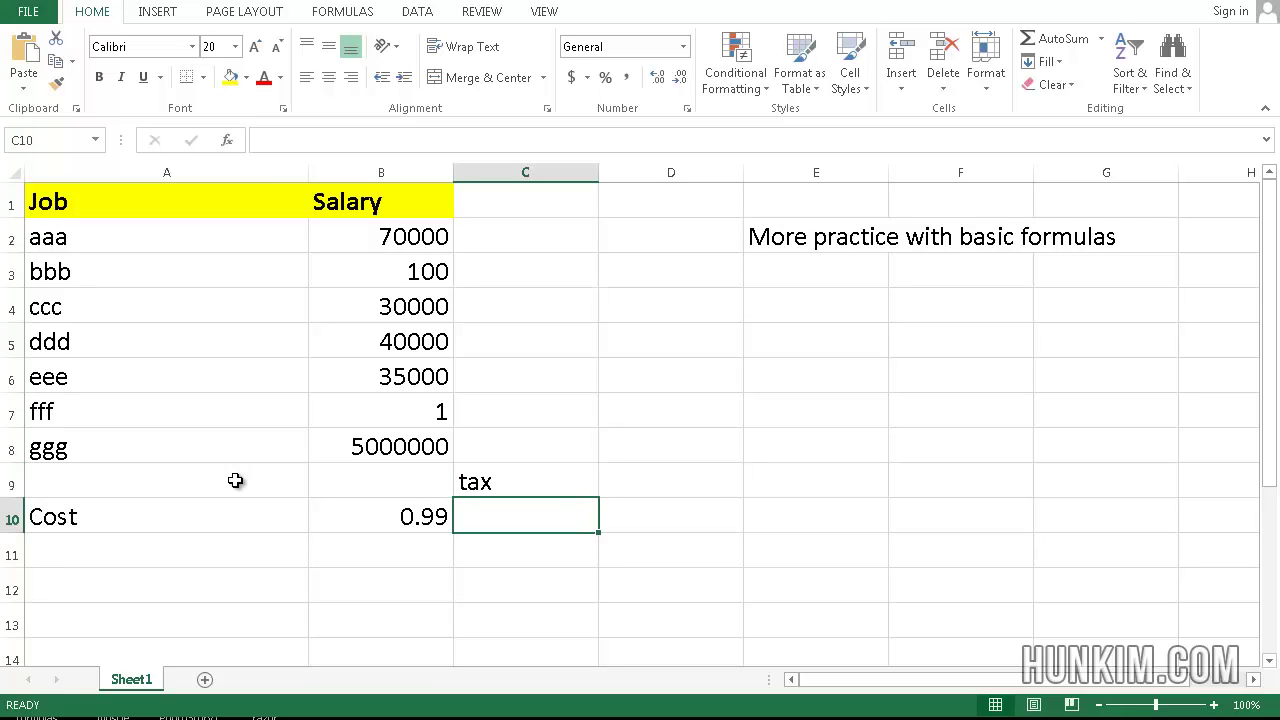
key("Up")
key("Down")
Enter =B10*0.07 in C10 to get the 7% tax of 0.0693 on the 0.99 cost
type("=")
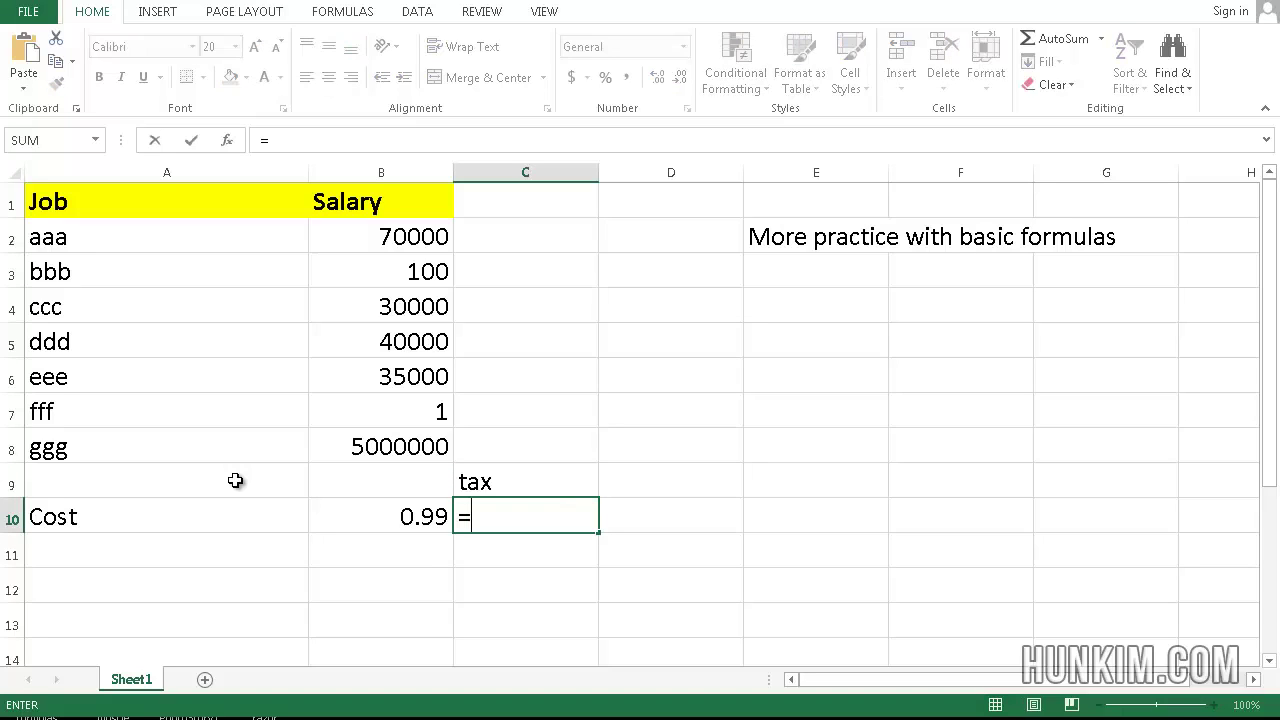
left_click(408, 519)
type("*")
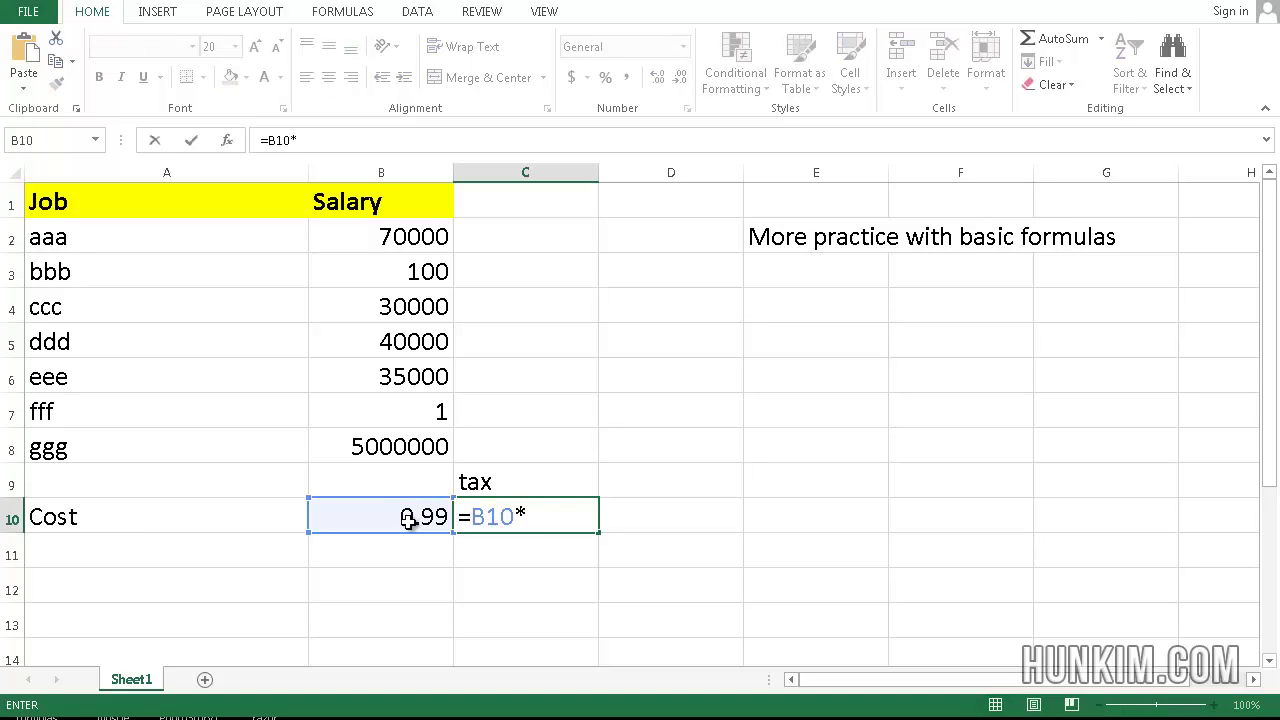
type("0.07")
key("Return")
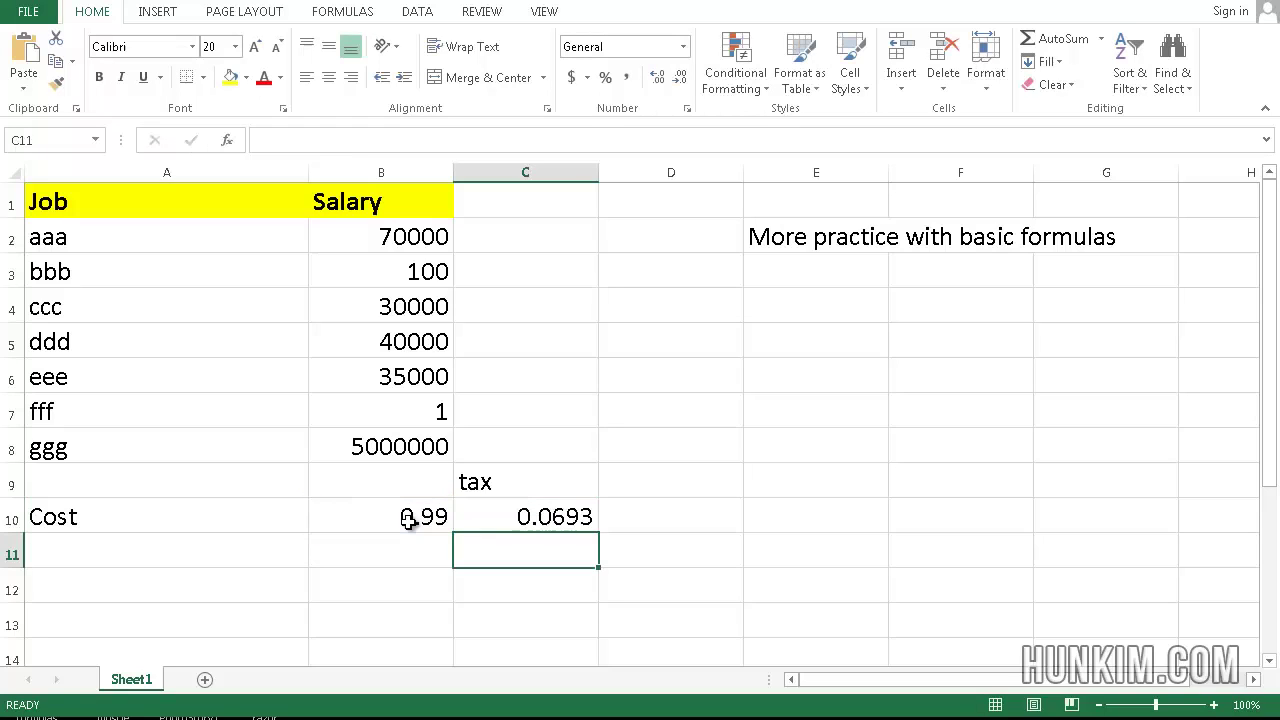
key("Up")
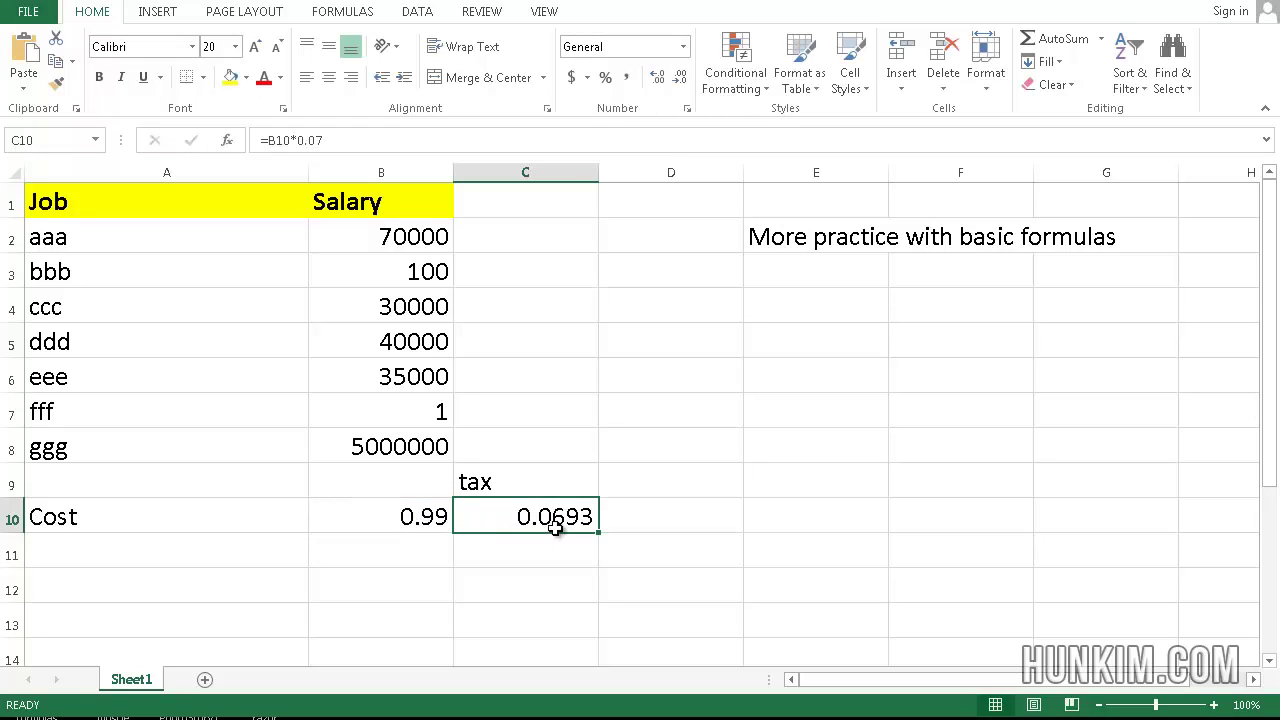
left_click(657, 523)
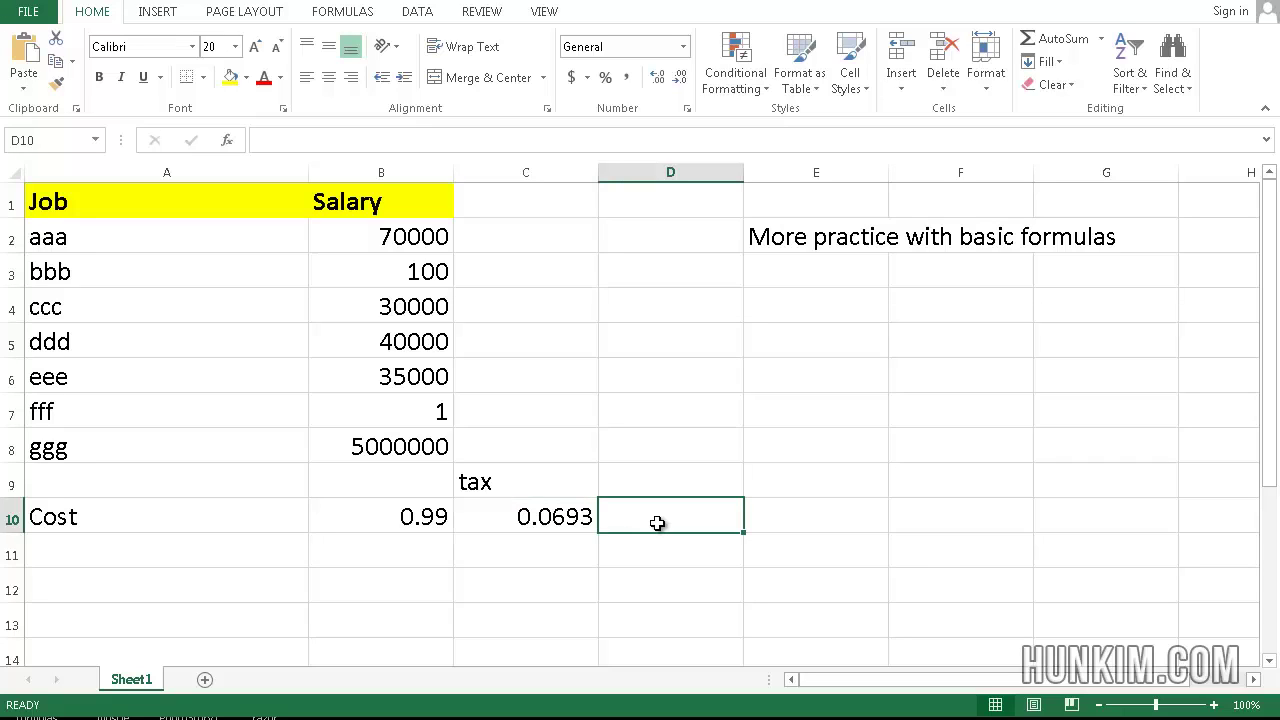
left_click(557, 515)
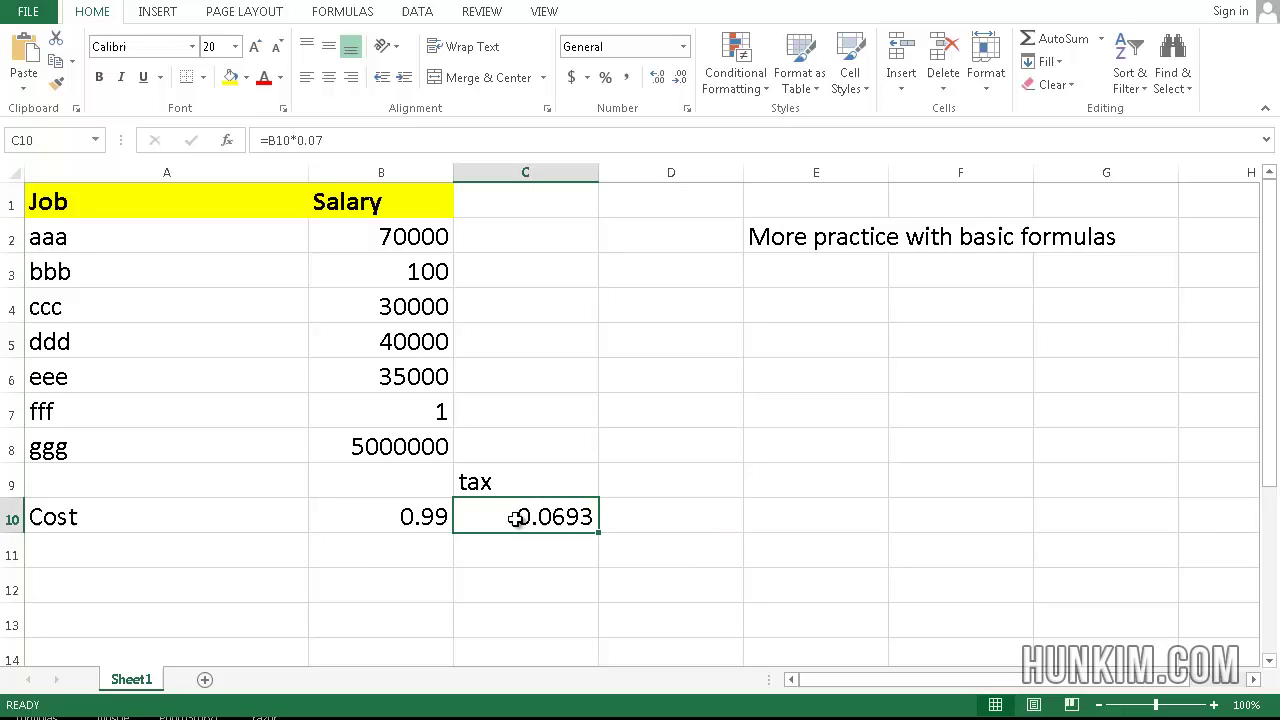
Apply a two-decimal Number format to B10:C10 through Format Cells, then undo it
right_click(536, 523)
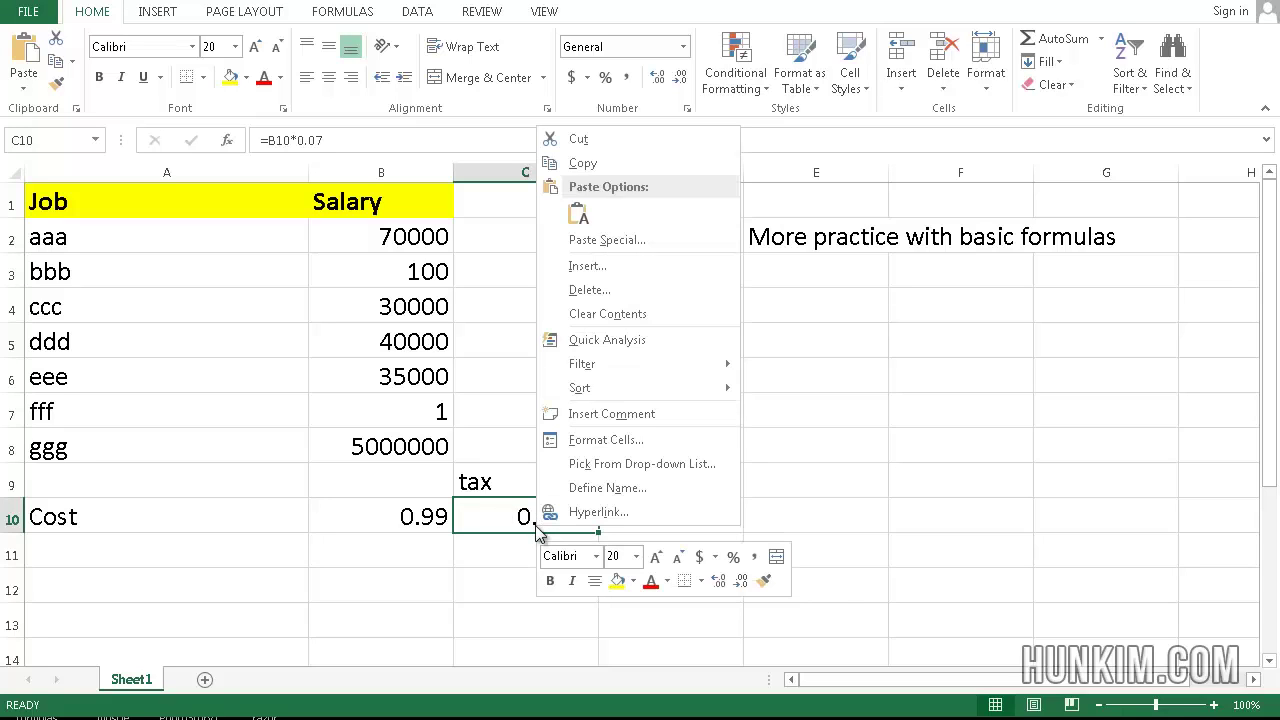
left_click(458, 518)
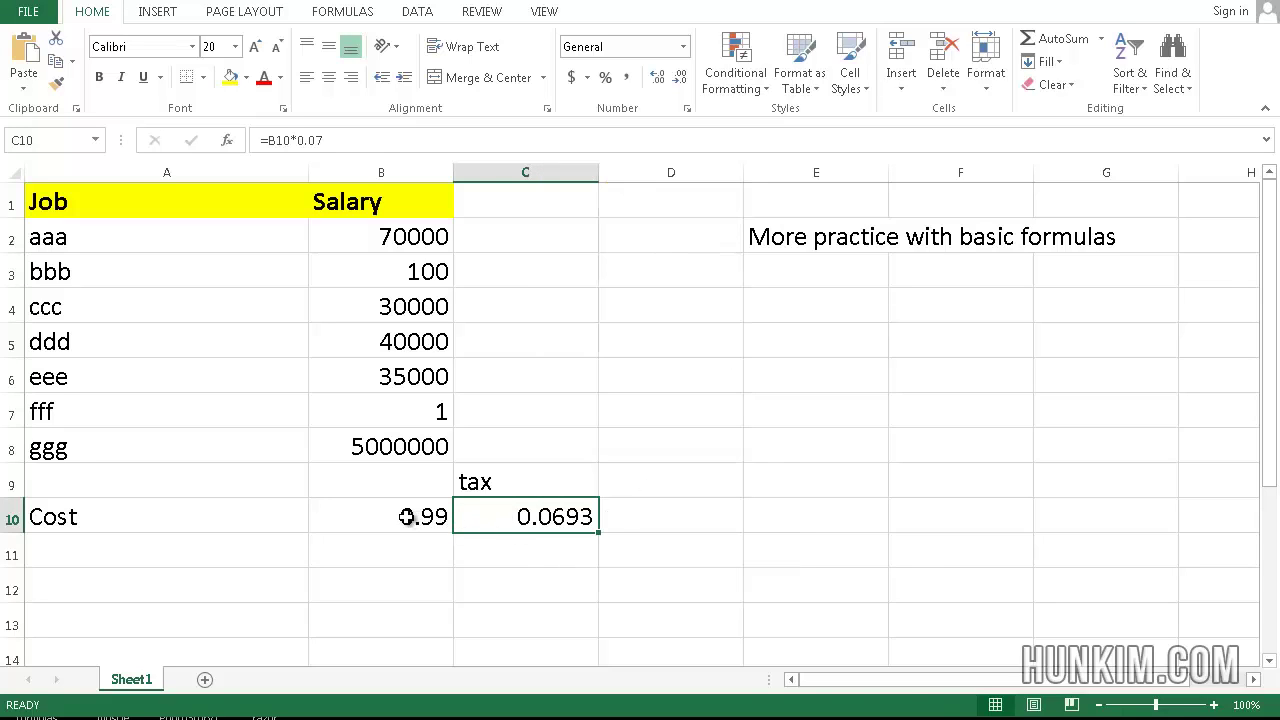
left_click_drag(409, 516, 540, 516)
right_click(545, 520)
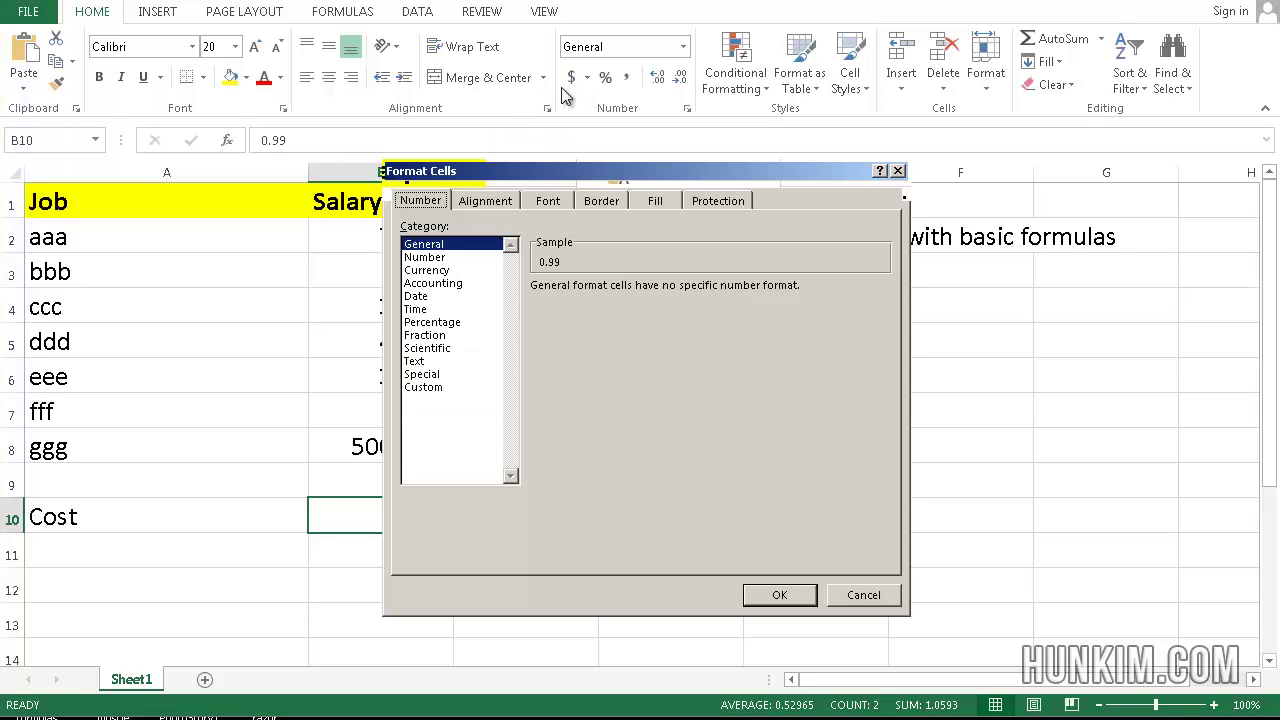
left_click(448, 258)
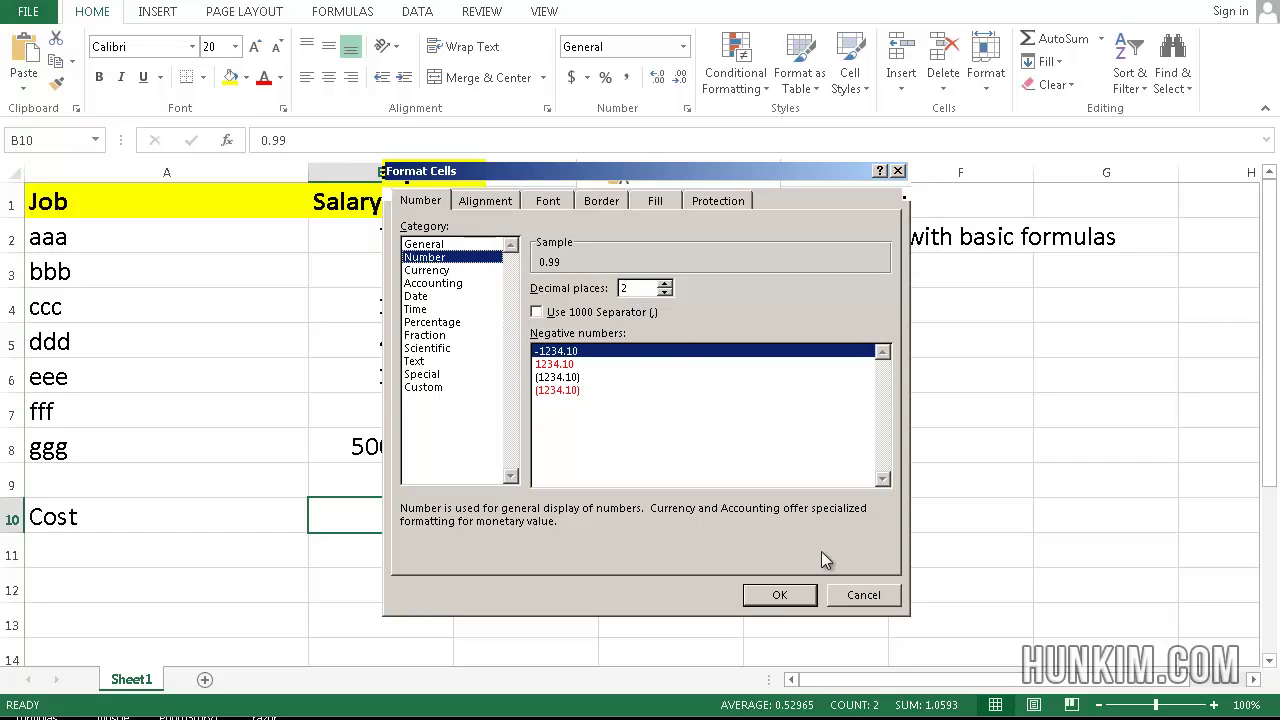
left_click(781, 595)
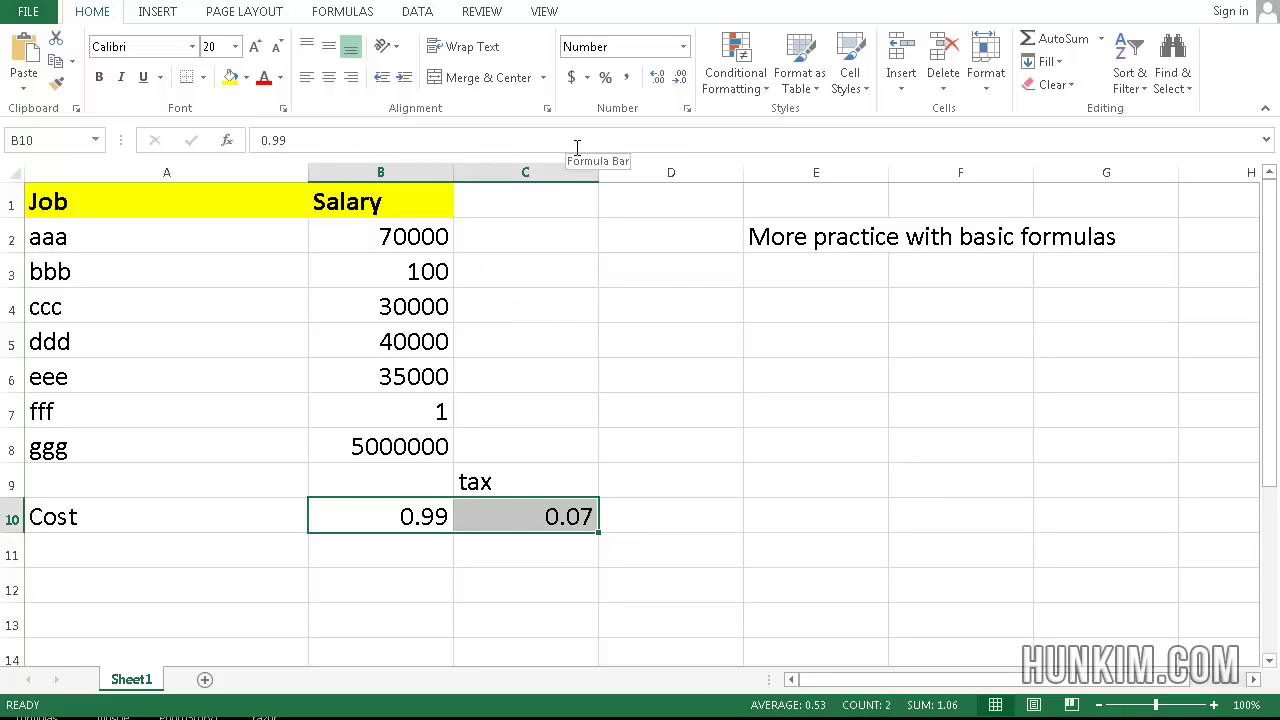
key("ctrl+z")
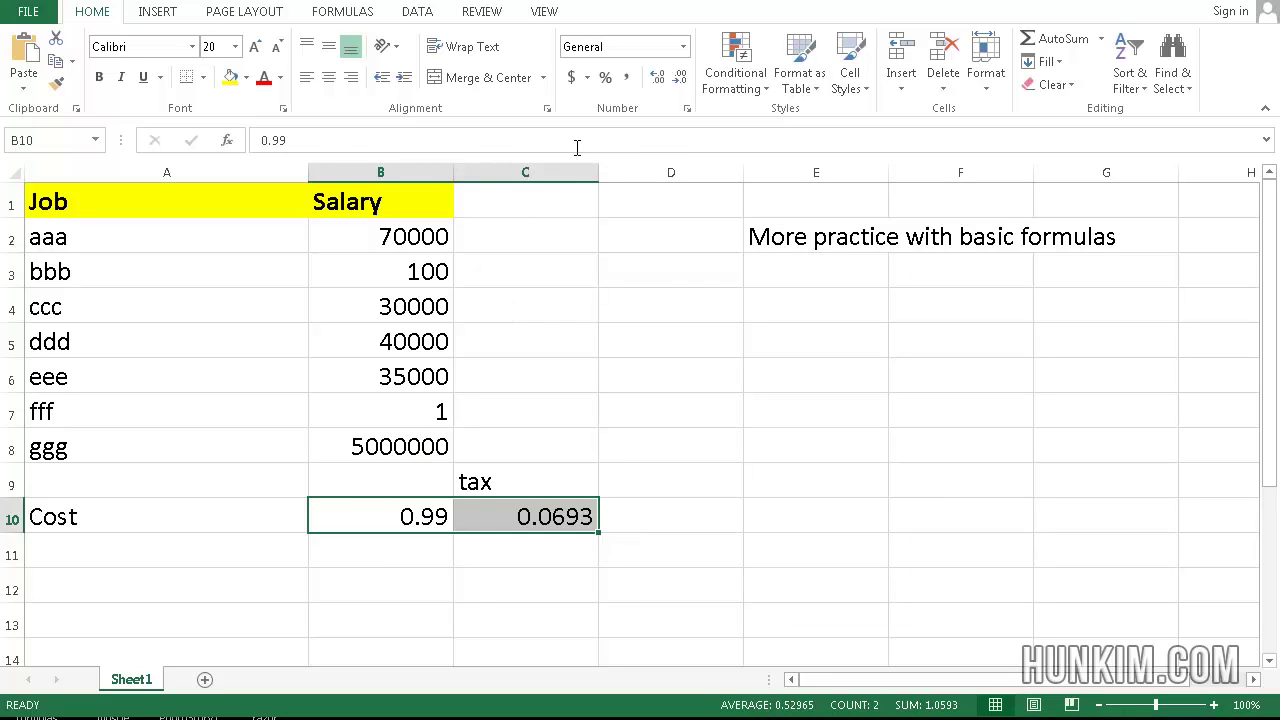
Apply Accounting ($) format to B10:C10, showing $ 0.99 and $ 0.07
left_click(569, 80)
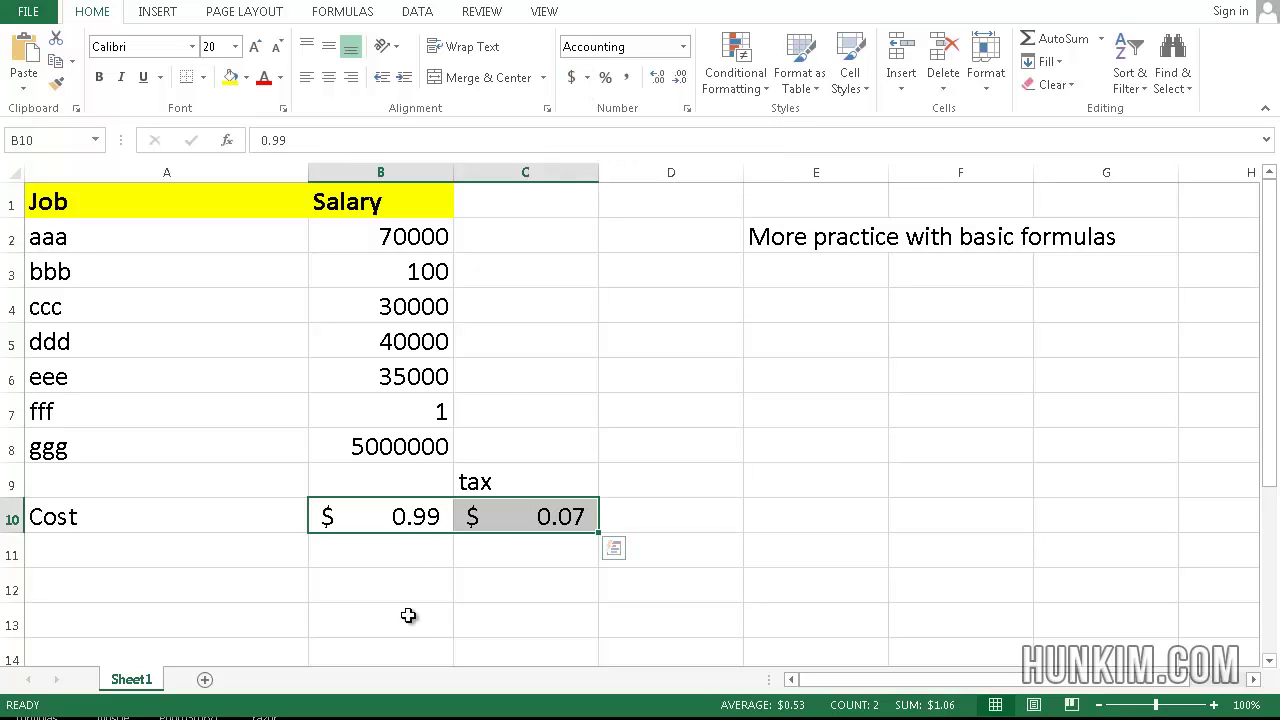
left_click(544, 486)
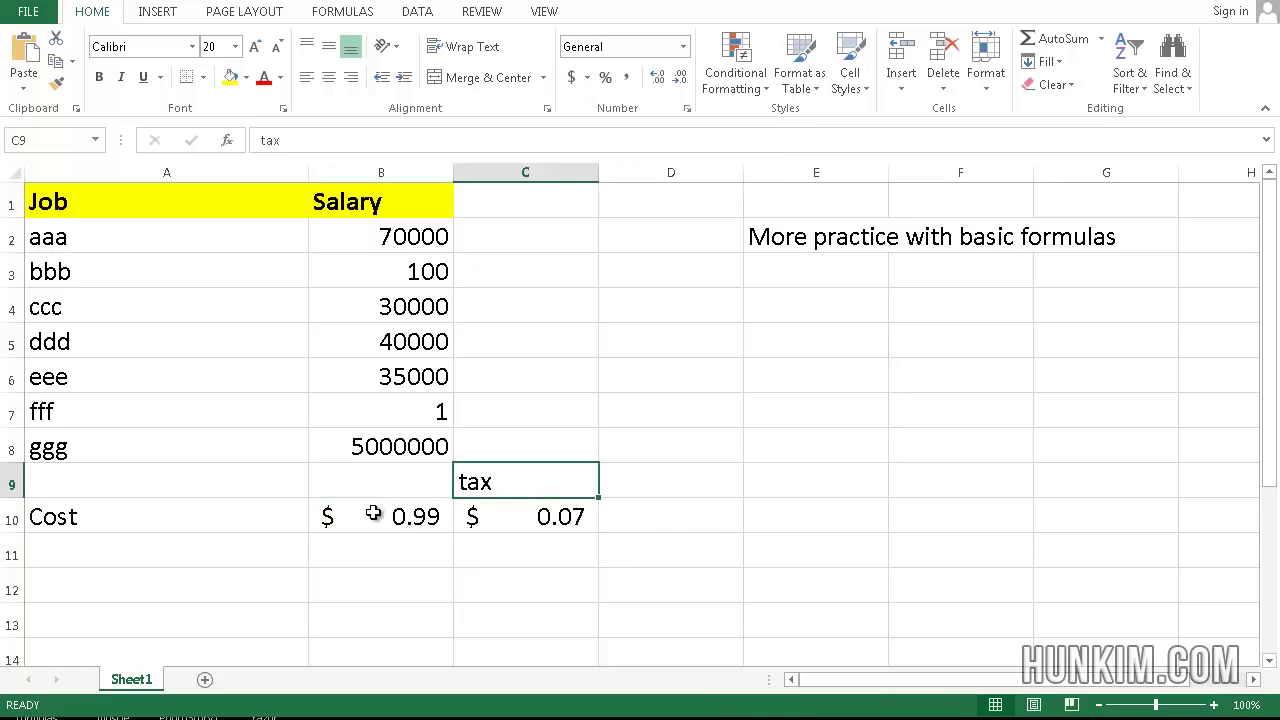
left_click(393, 518)
left_click(506, 518)
left_click(555, 488)
left_click(570, 514)
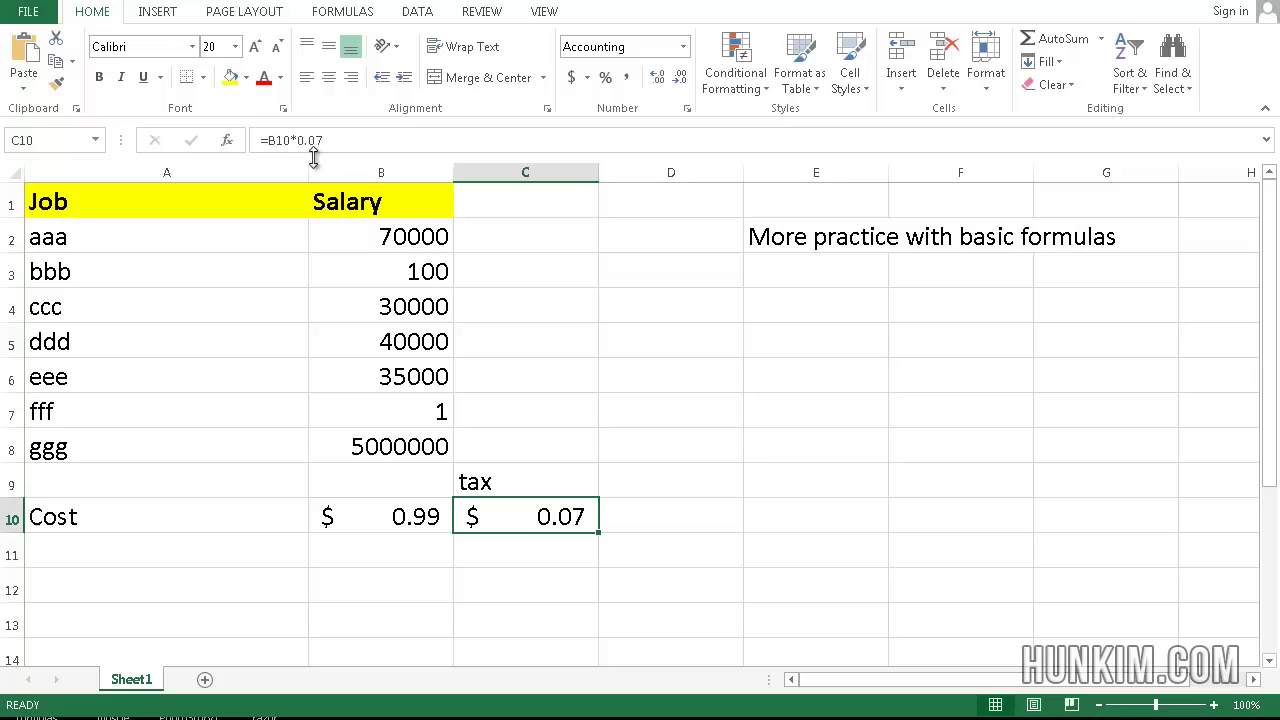
Move the selection up column D to cell D6
left_click(523, 408)
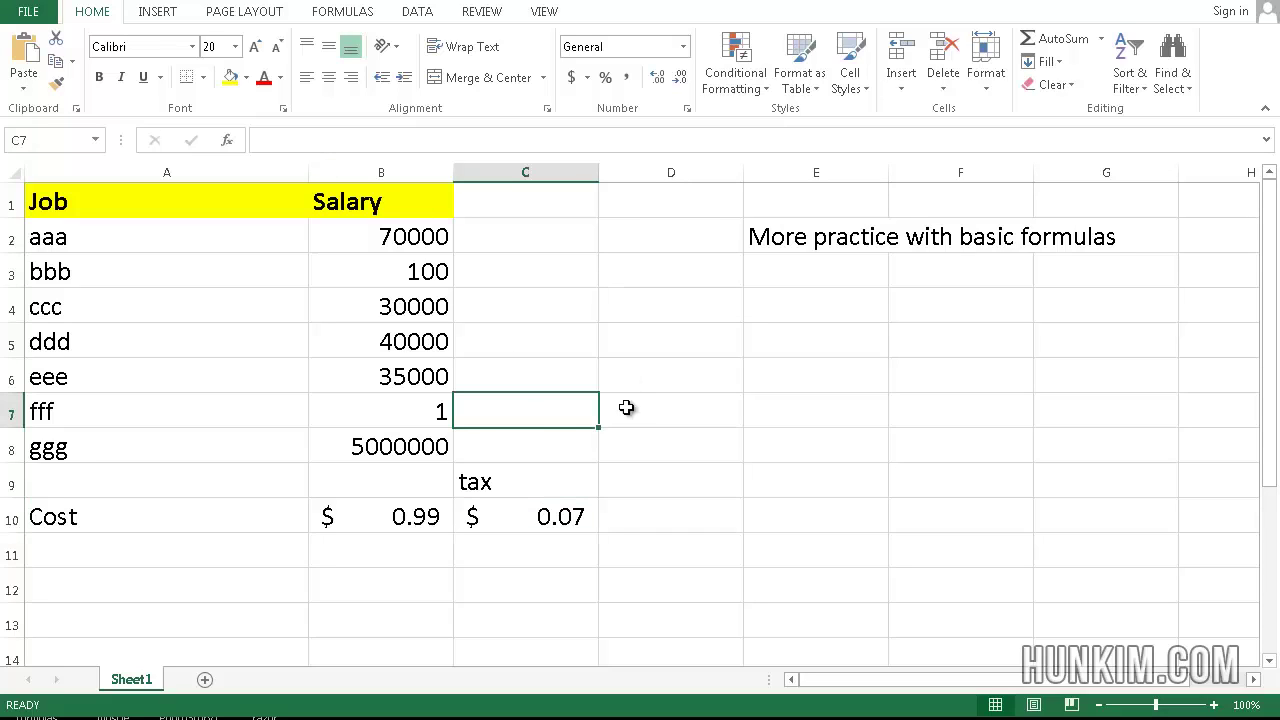
left_click(693, 396)
left_click(708, 383)
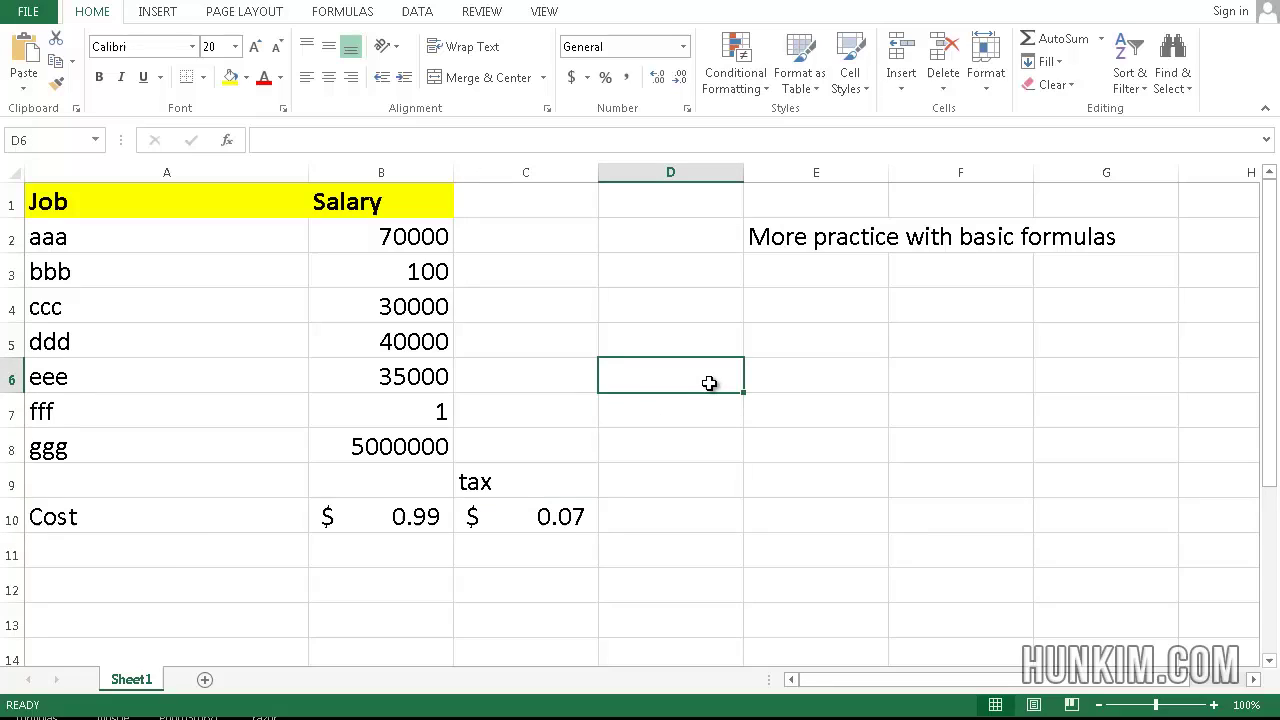
Enter =B10-C10 in D6, giving the cost minus tax as $ 0.92
type("=")
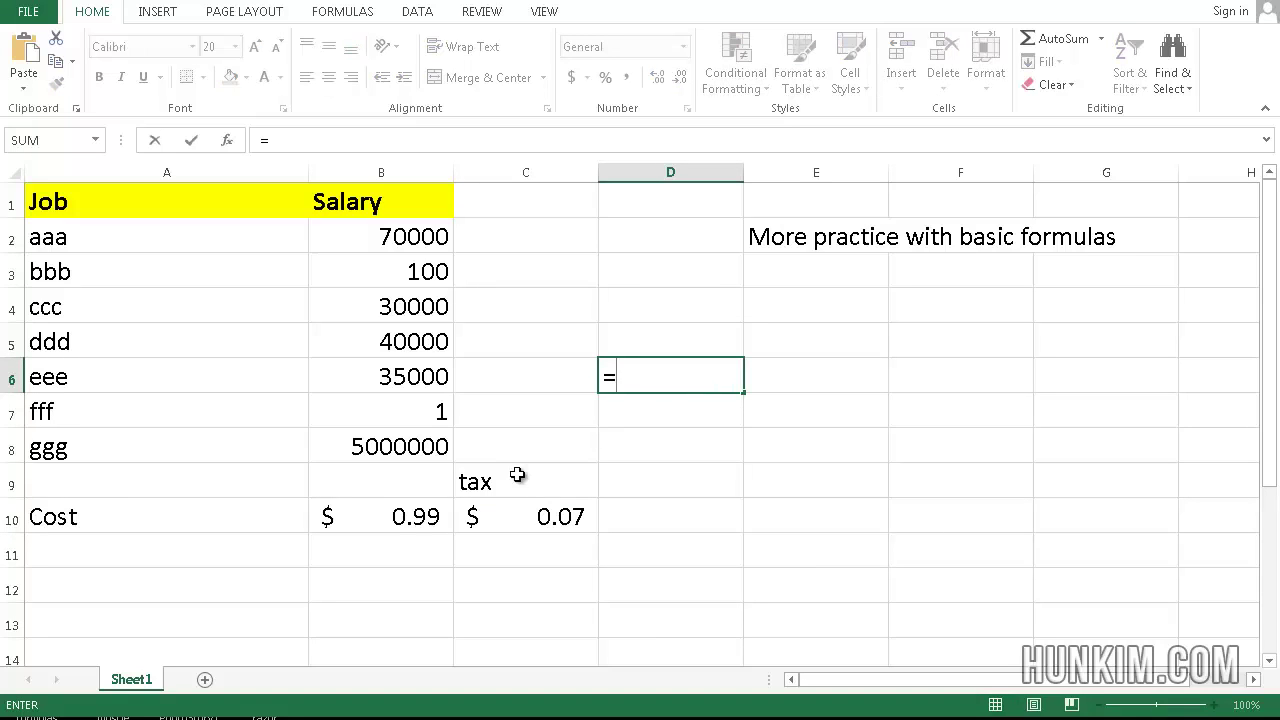
left_click(407, 516)
type("-")
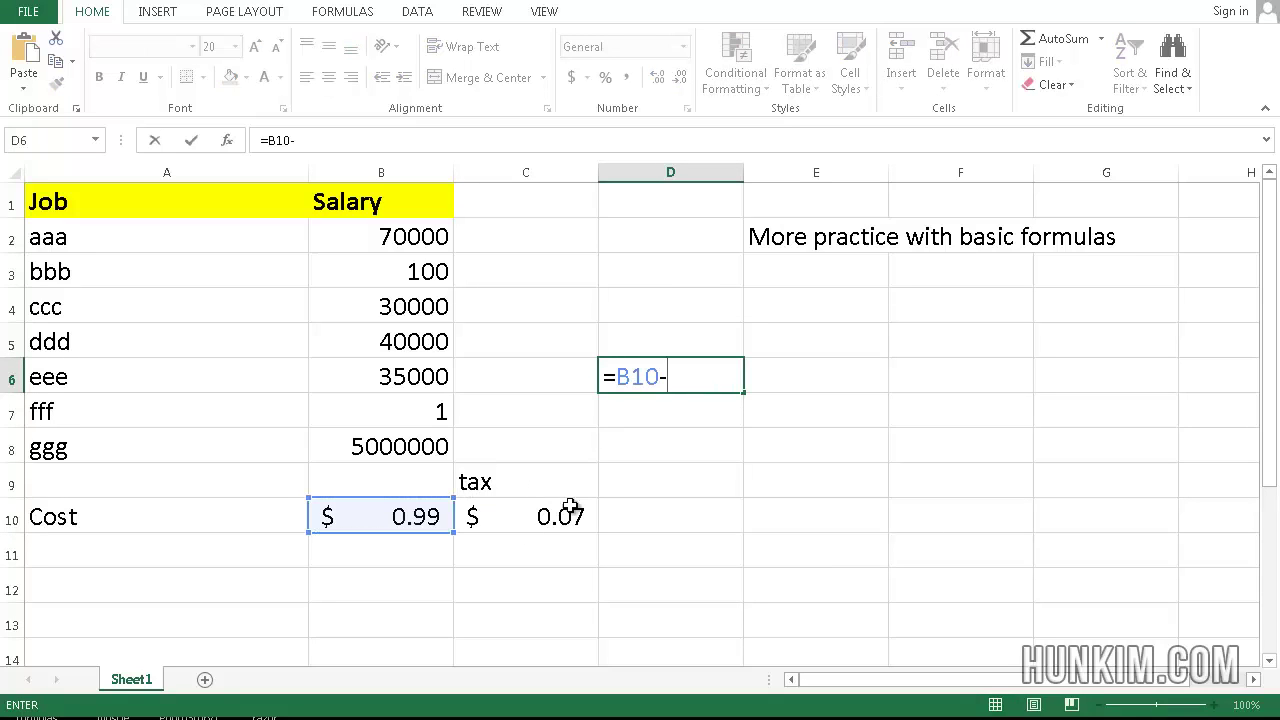
left_click(570, 516)
key("Return")
key("Up")
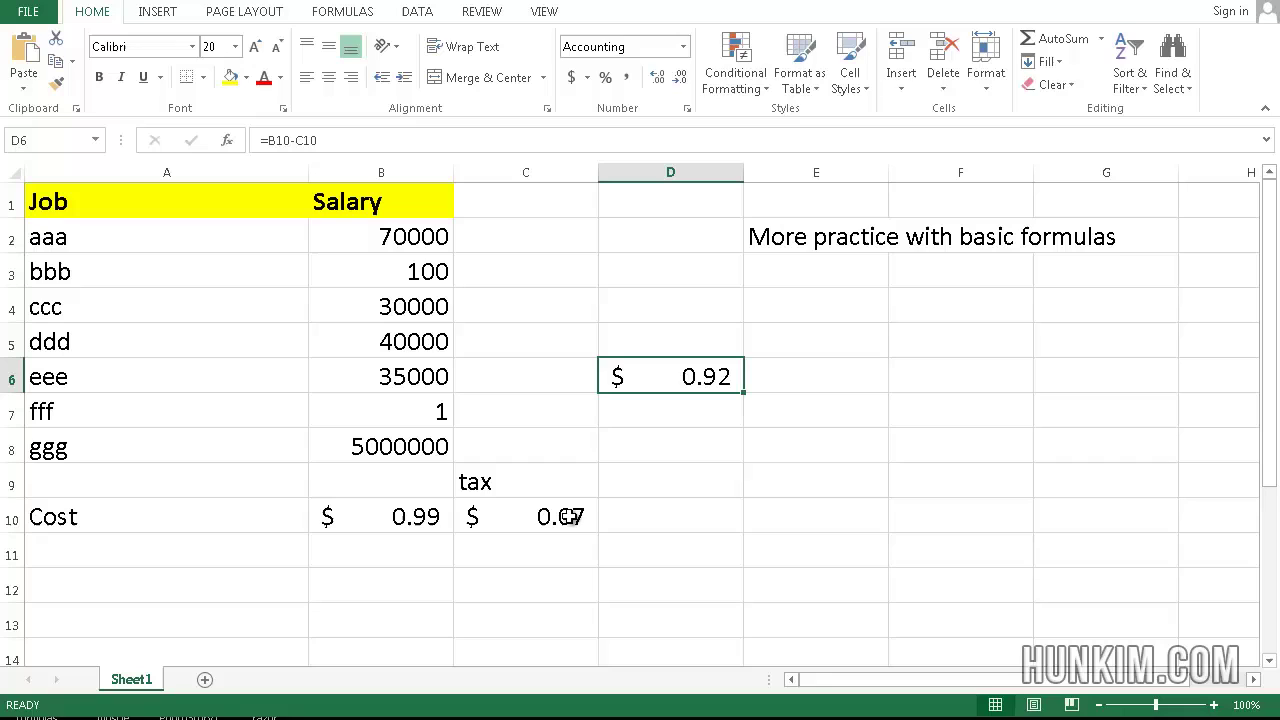
Replace D6 with =B10/C10, dividing the cost by the tax to show $ 14.29
type("=")
left_click(425, 517)
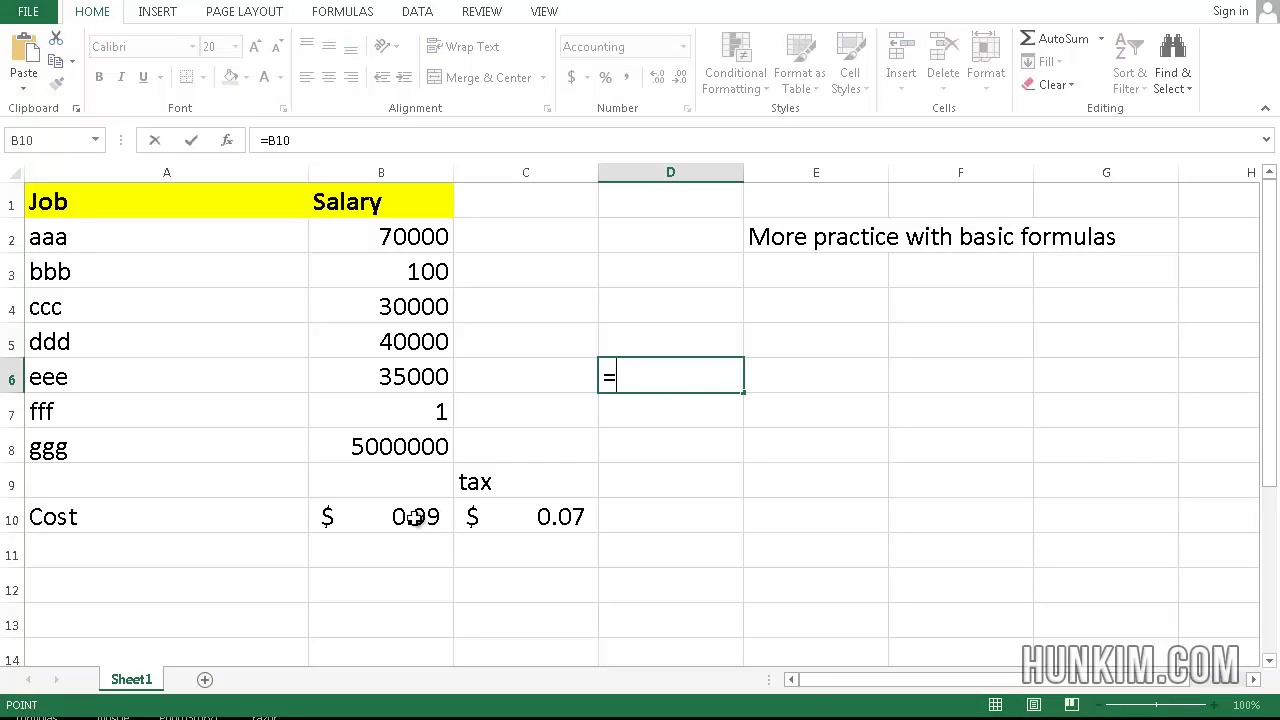
type("/")
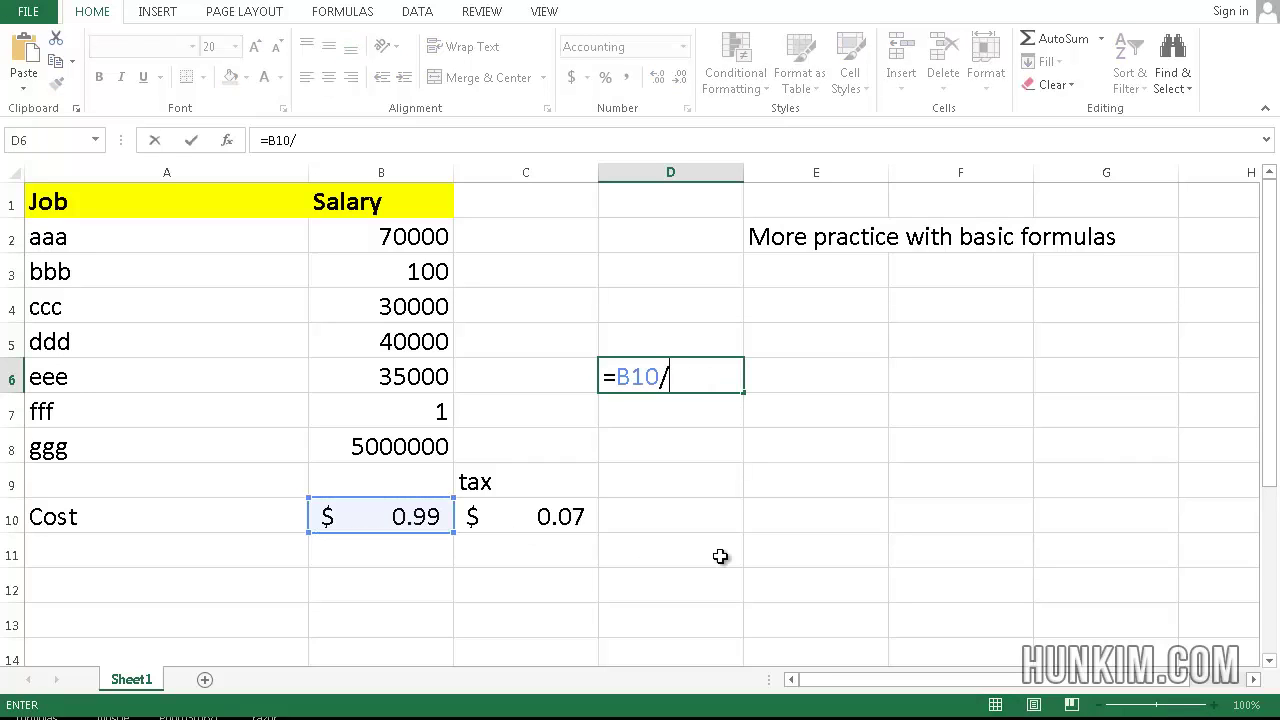
left_click(570, 517)
key("Return")
key("Up")
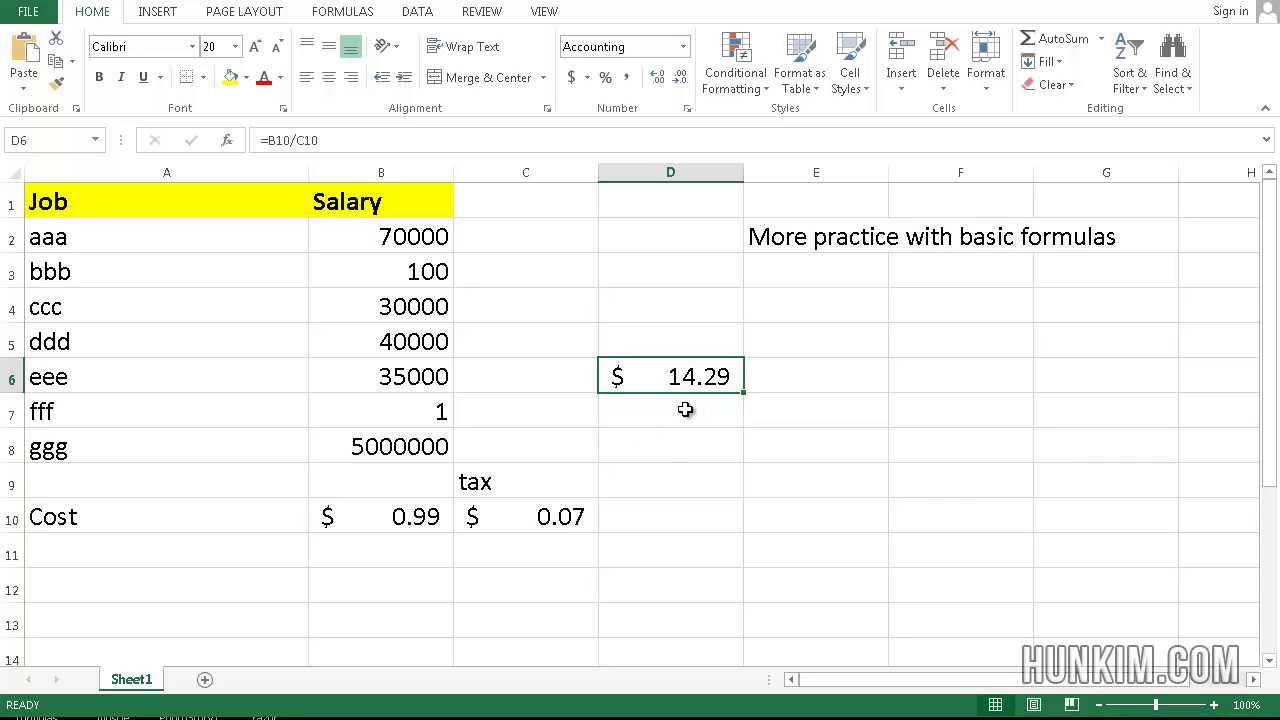
left_click(694, 342)
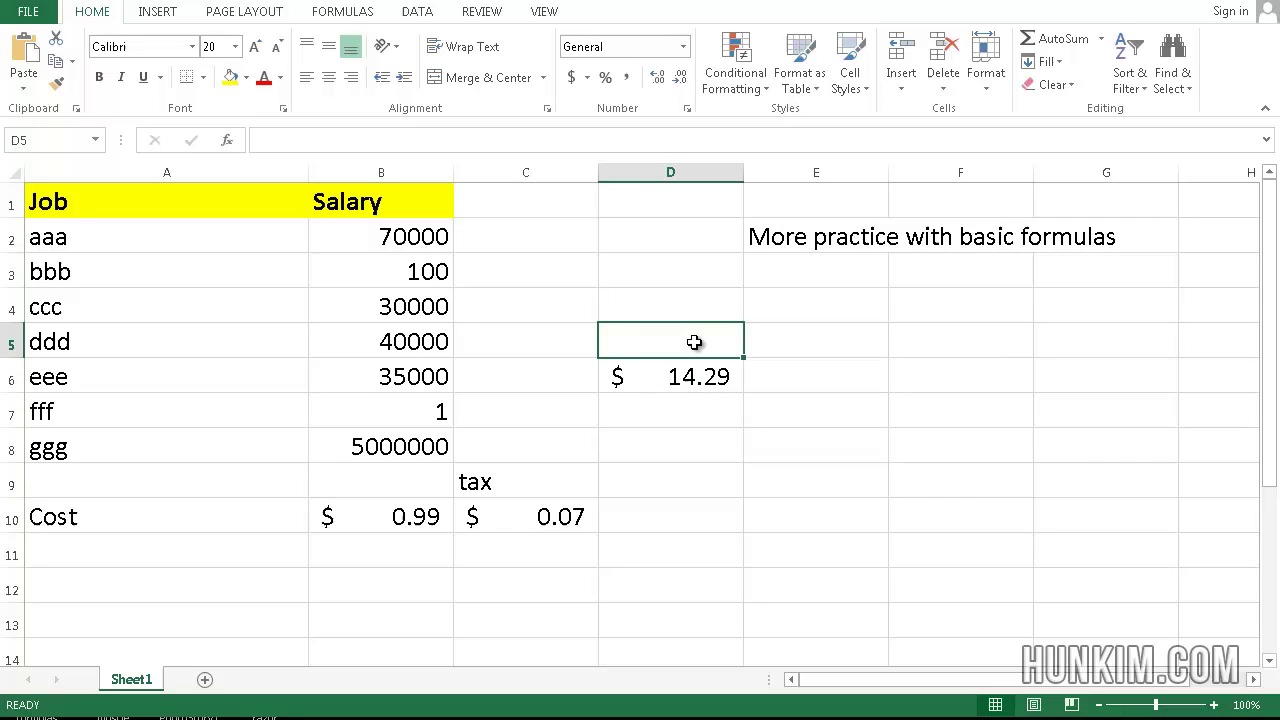
key("alt")
key("alt")
left_click(658, 396)
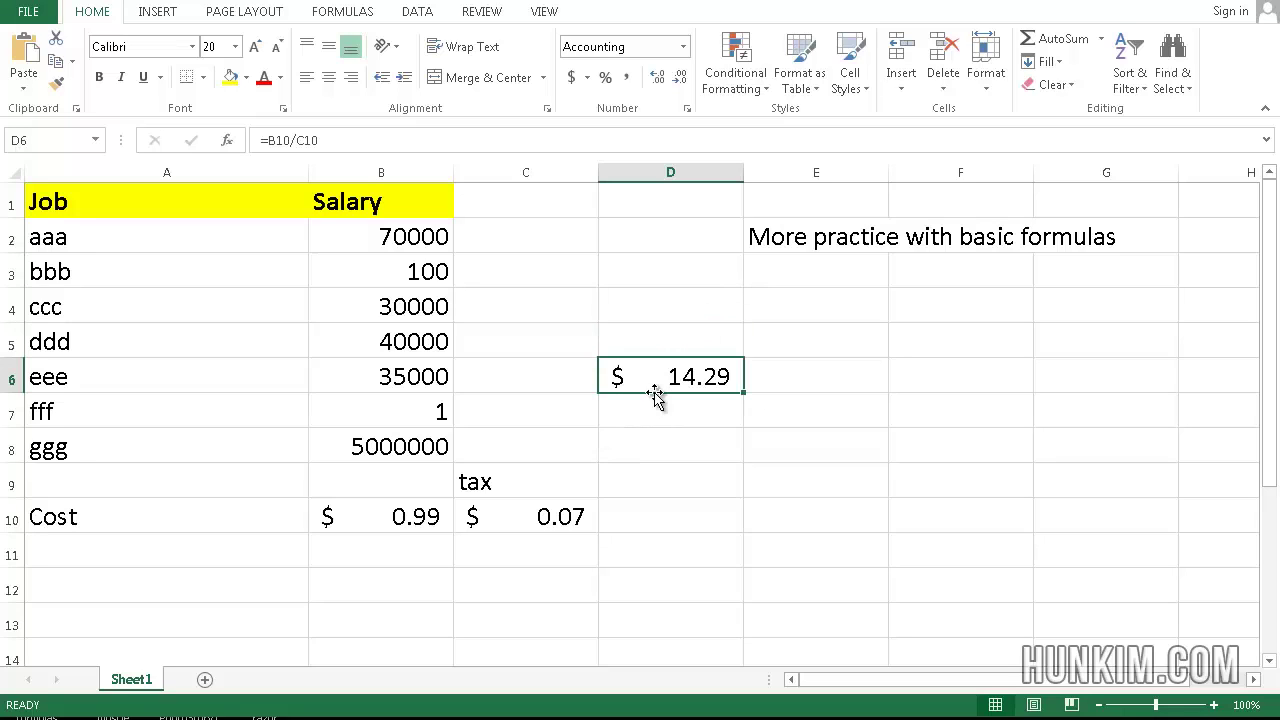
left_click(760, 365)
left_click_drag(731, 366, 211, 444)
left_click(297, 471)
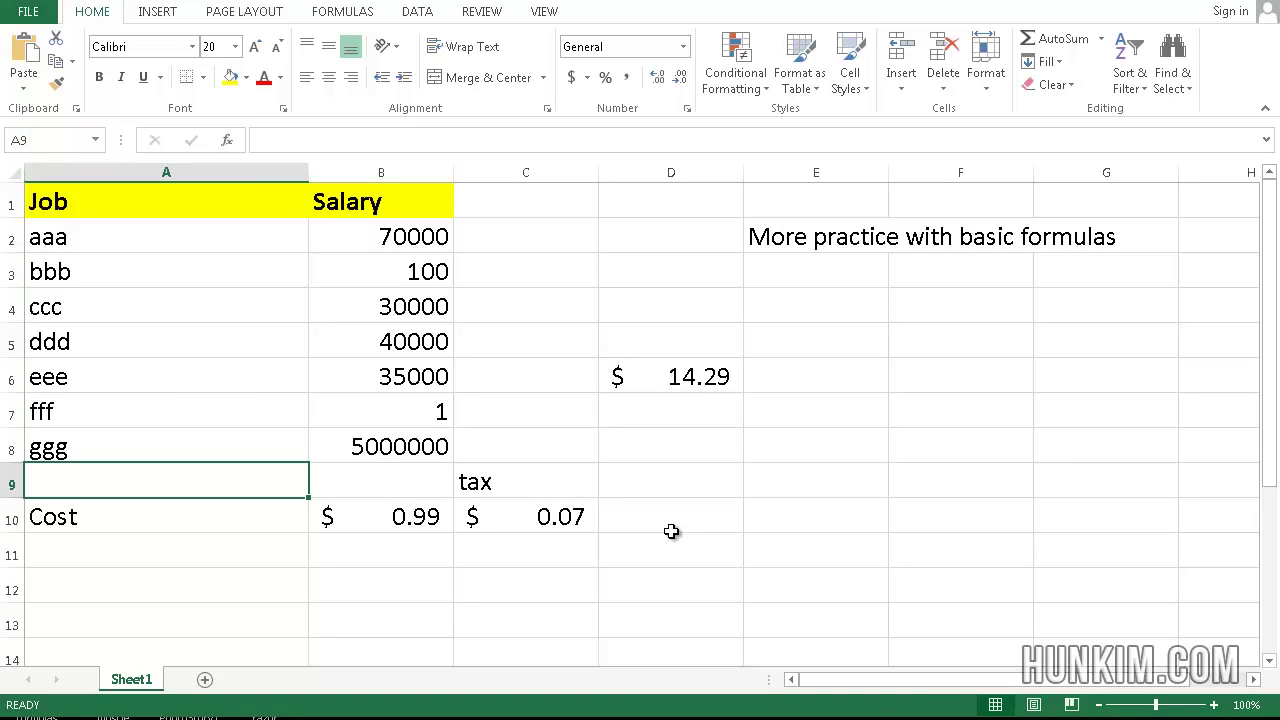
left_click(671, 531)
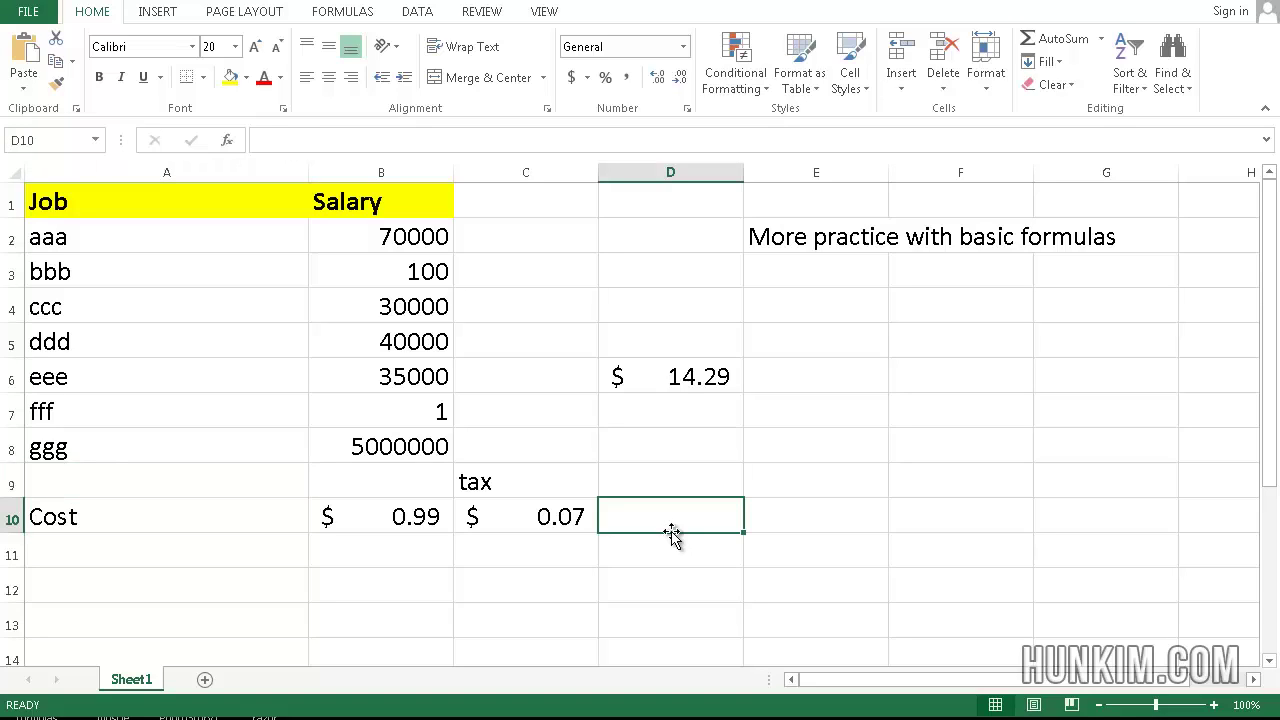